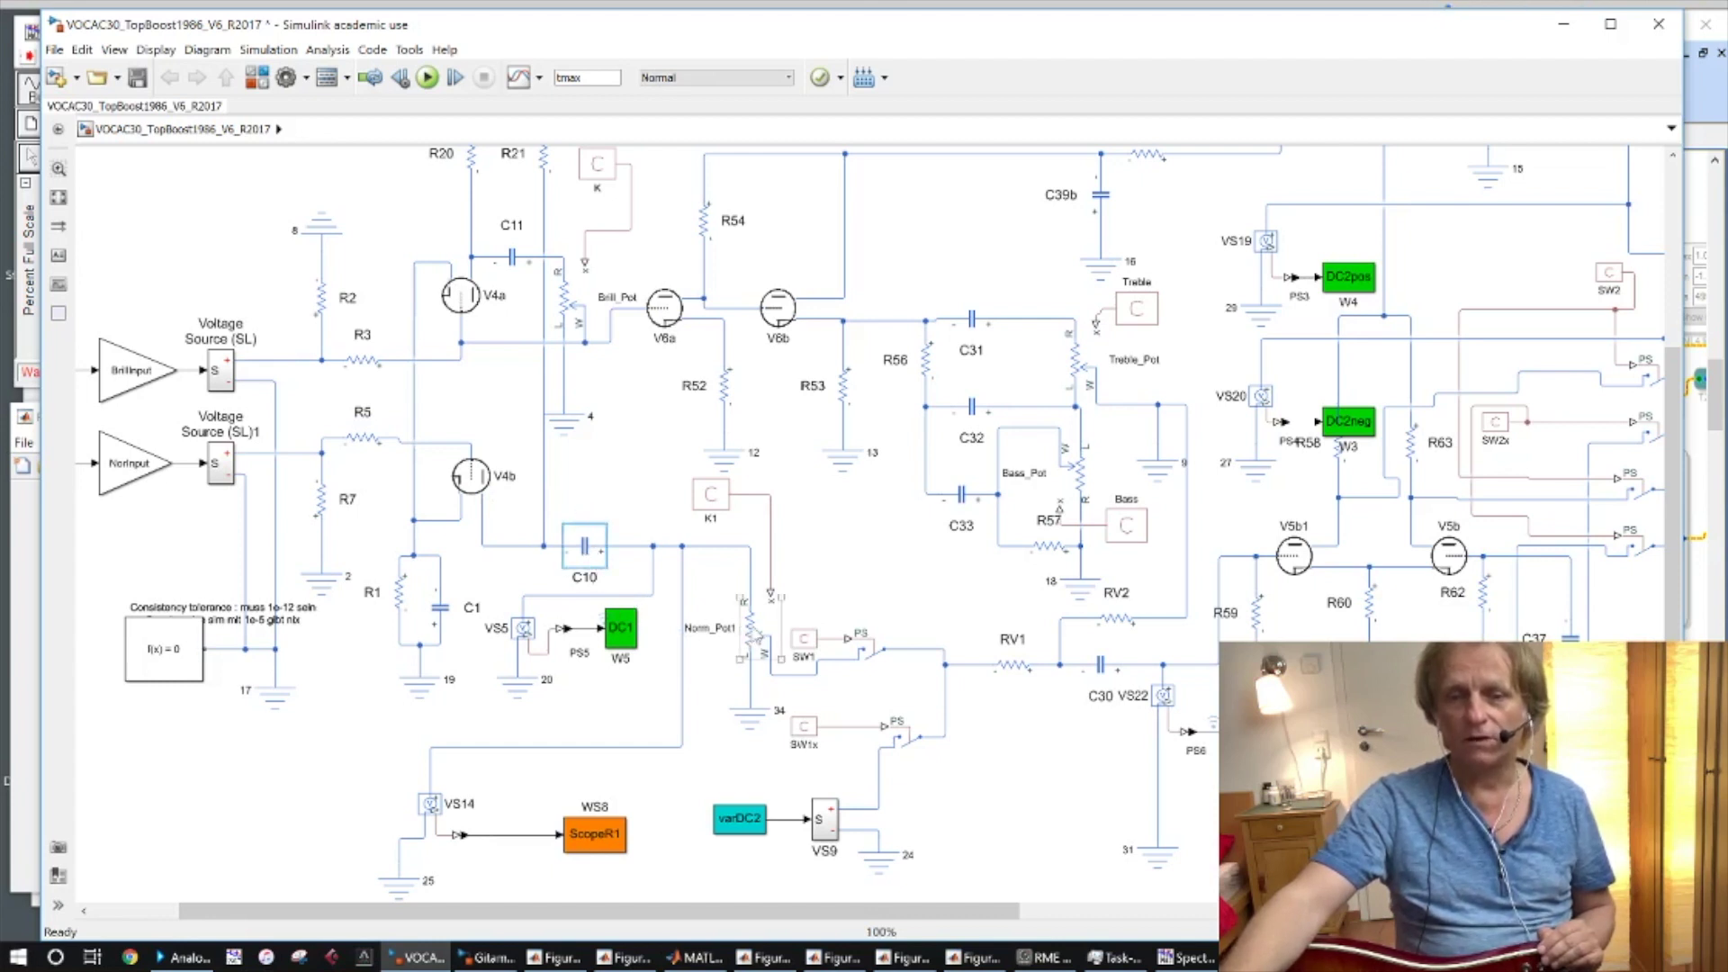
# - Point out the Norm_Pot1 volume potentiometer, C30 coupling capacitor and V5b tube stage in the circuit
pyautogui.click(754, 634)
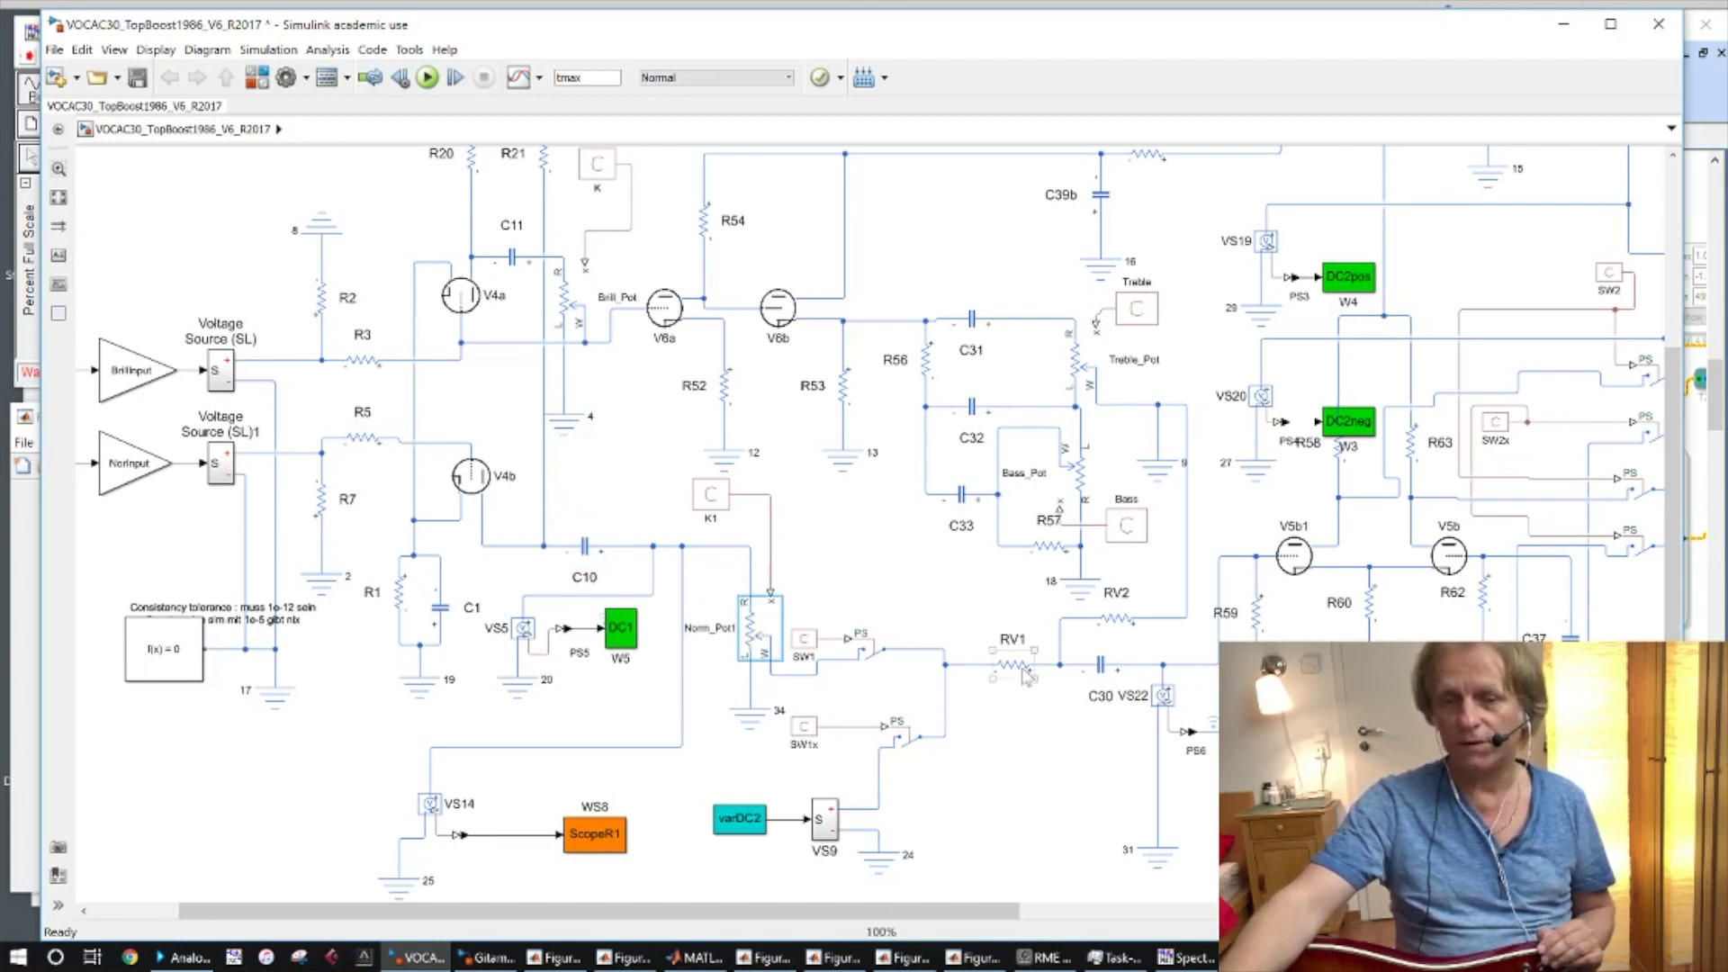
pyautogui.click(1103, 668)
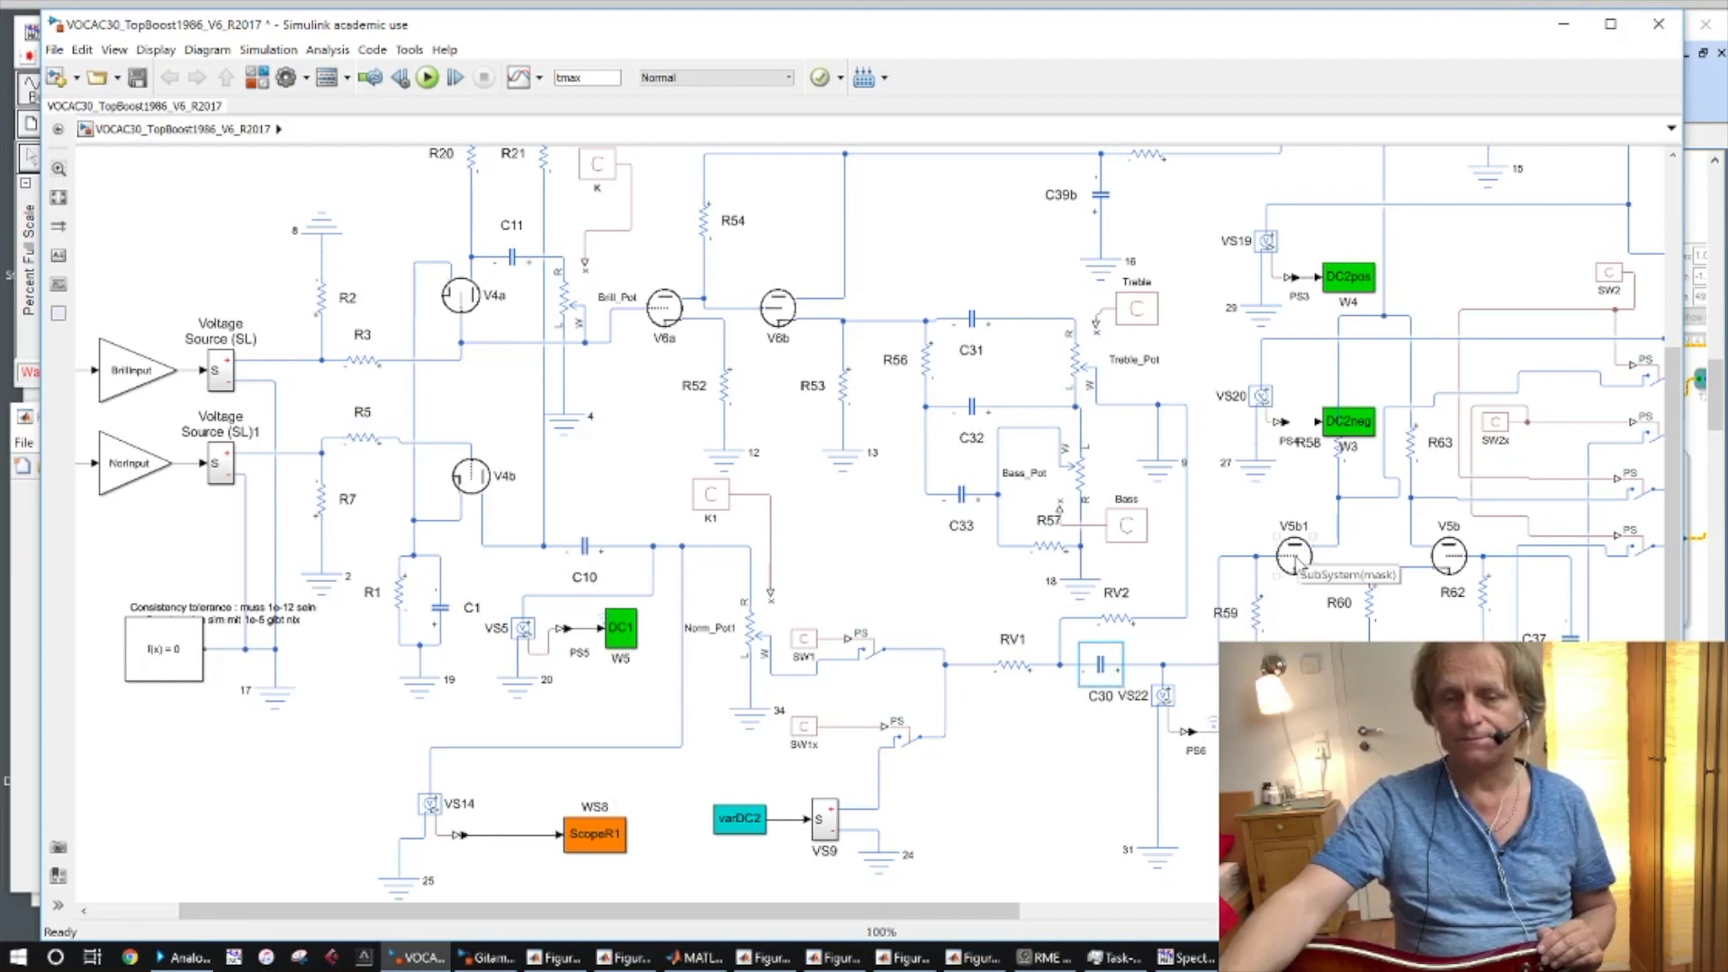
pyautogui.click(1294, 556)
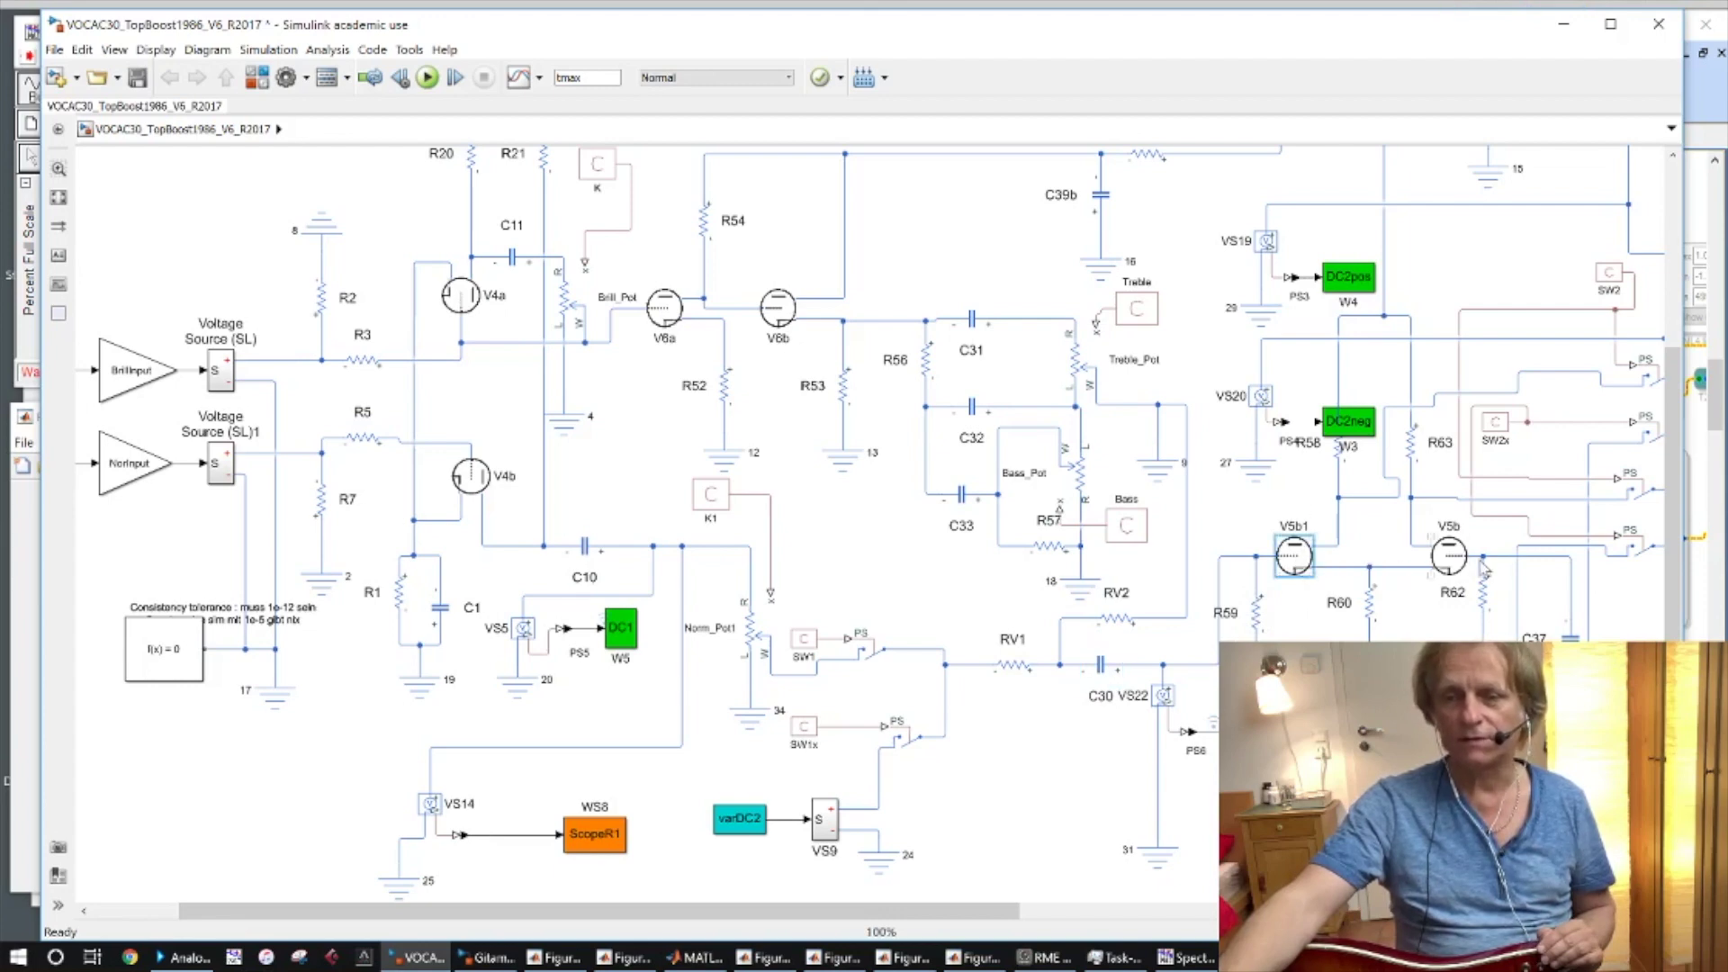
pyautogui.click(1448, 558)
pyautogui.moveTo(978, 911); pyautogui.dragTo(1215, 916)
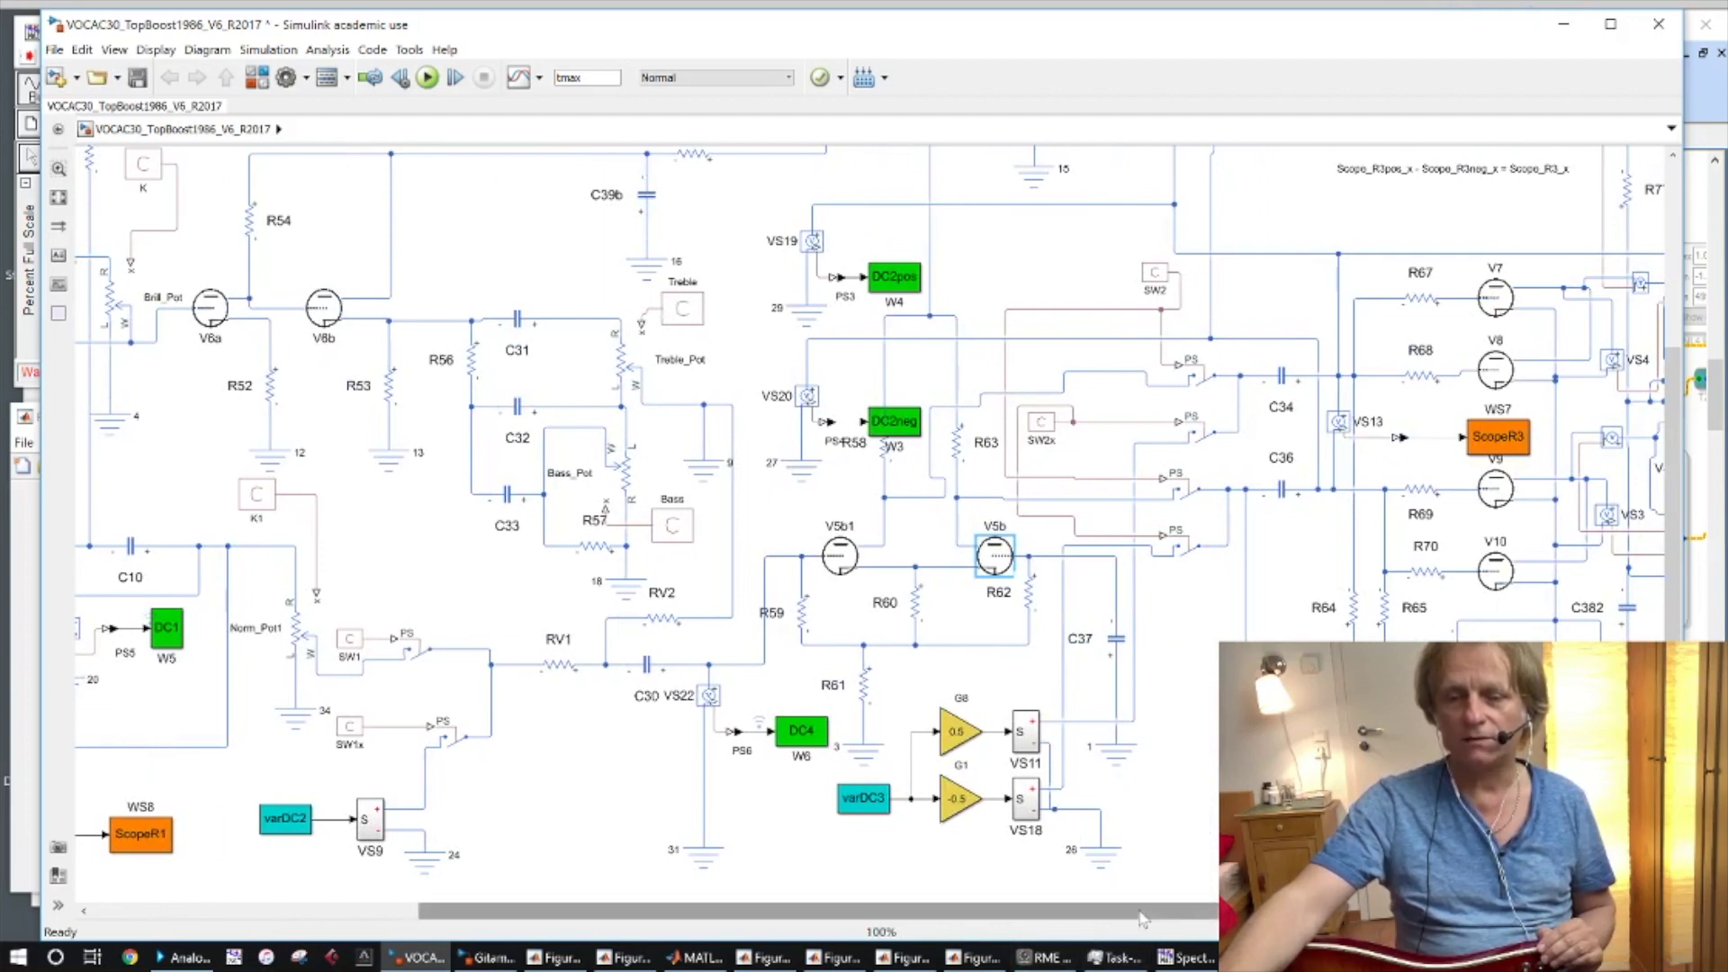
pyautogui.moveTo(1136, 919); pyautogui.dragTo(1265, 918)
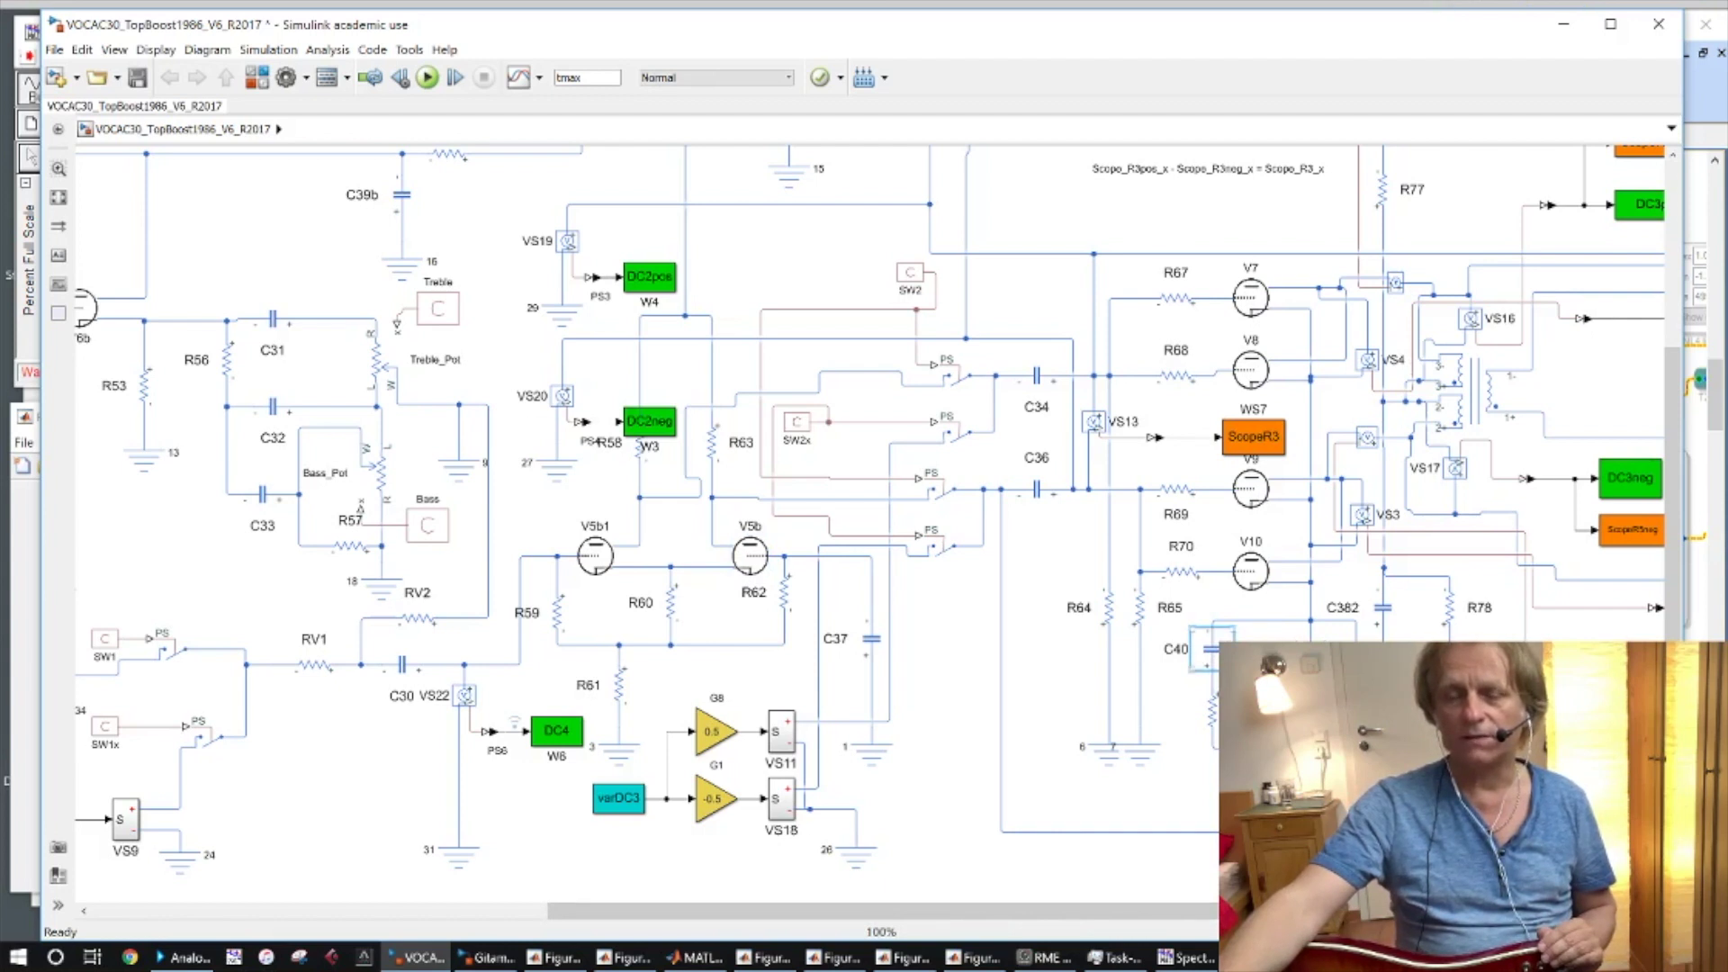
pyautogui.moveTo(1208, 649)
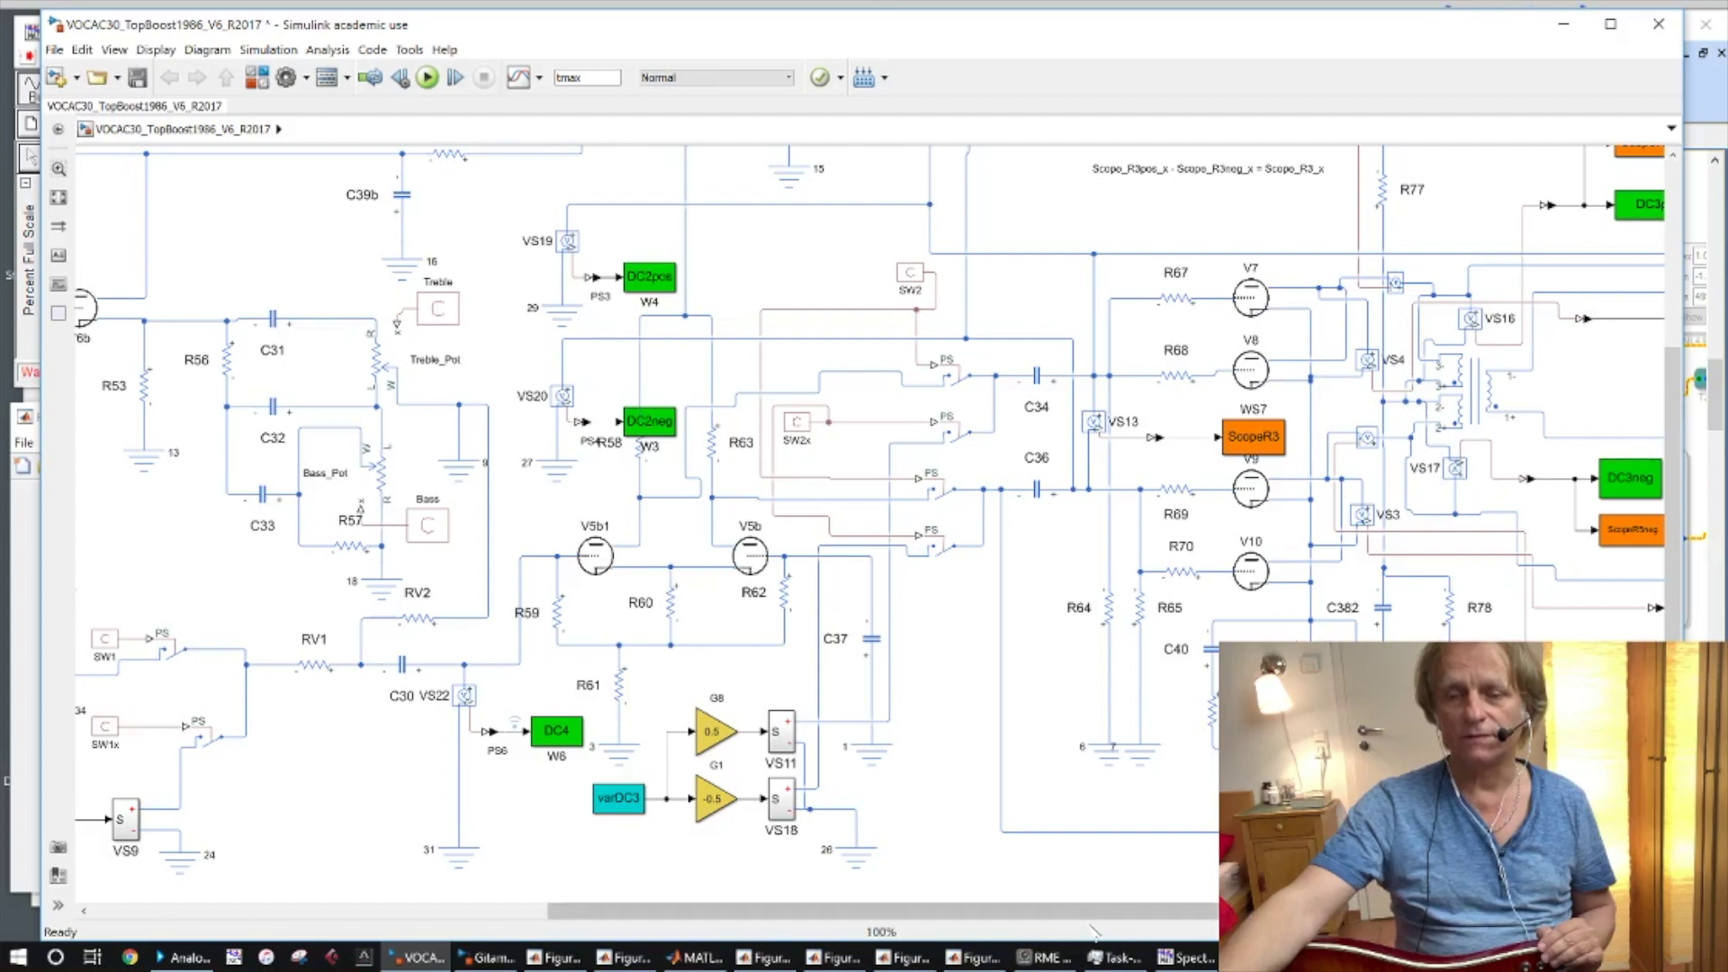
pyautogui.moveTo(1093, 910); pyautogui.dragTo(856, 938)
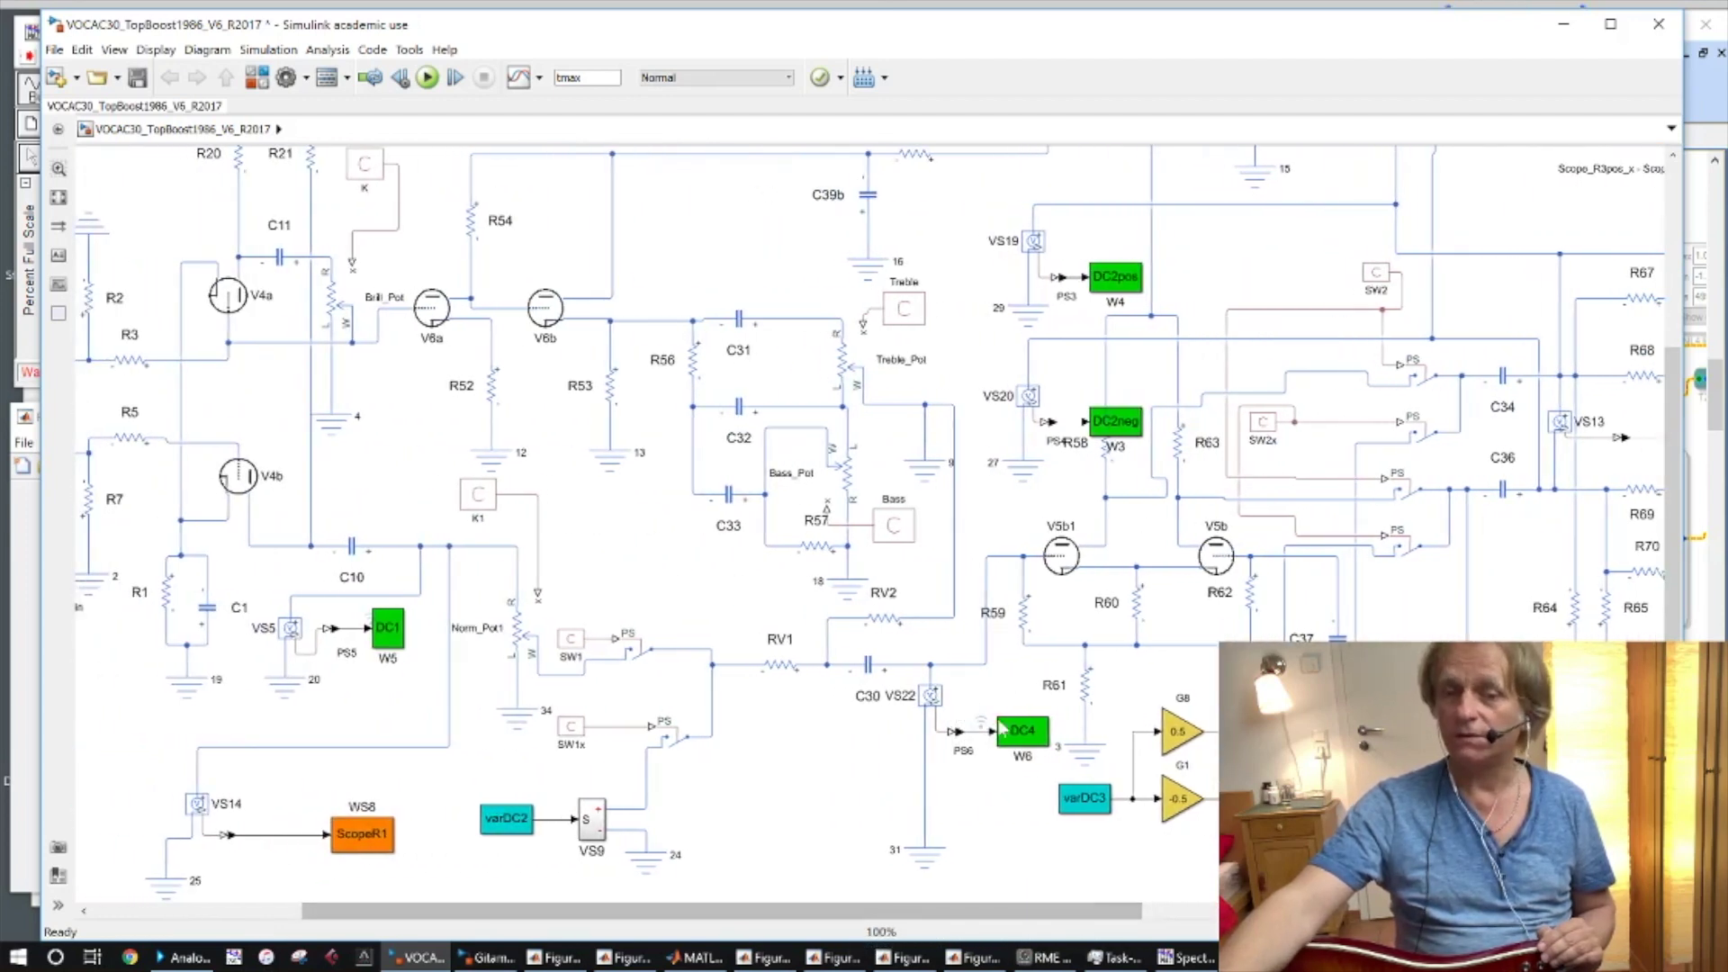
# - Alternate selecting the C30 capacitor and the V5b1 tube block to highlight each
pyautogui.click(869, 664)
pyautogui.click(866, 720)
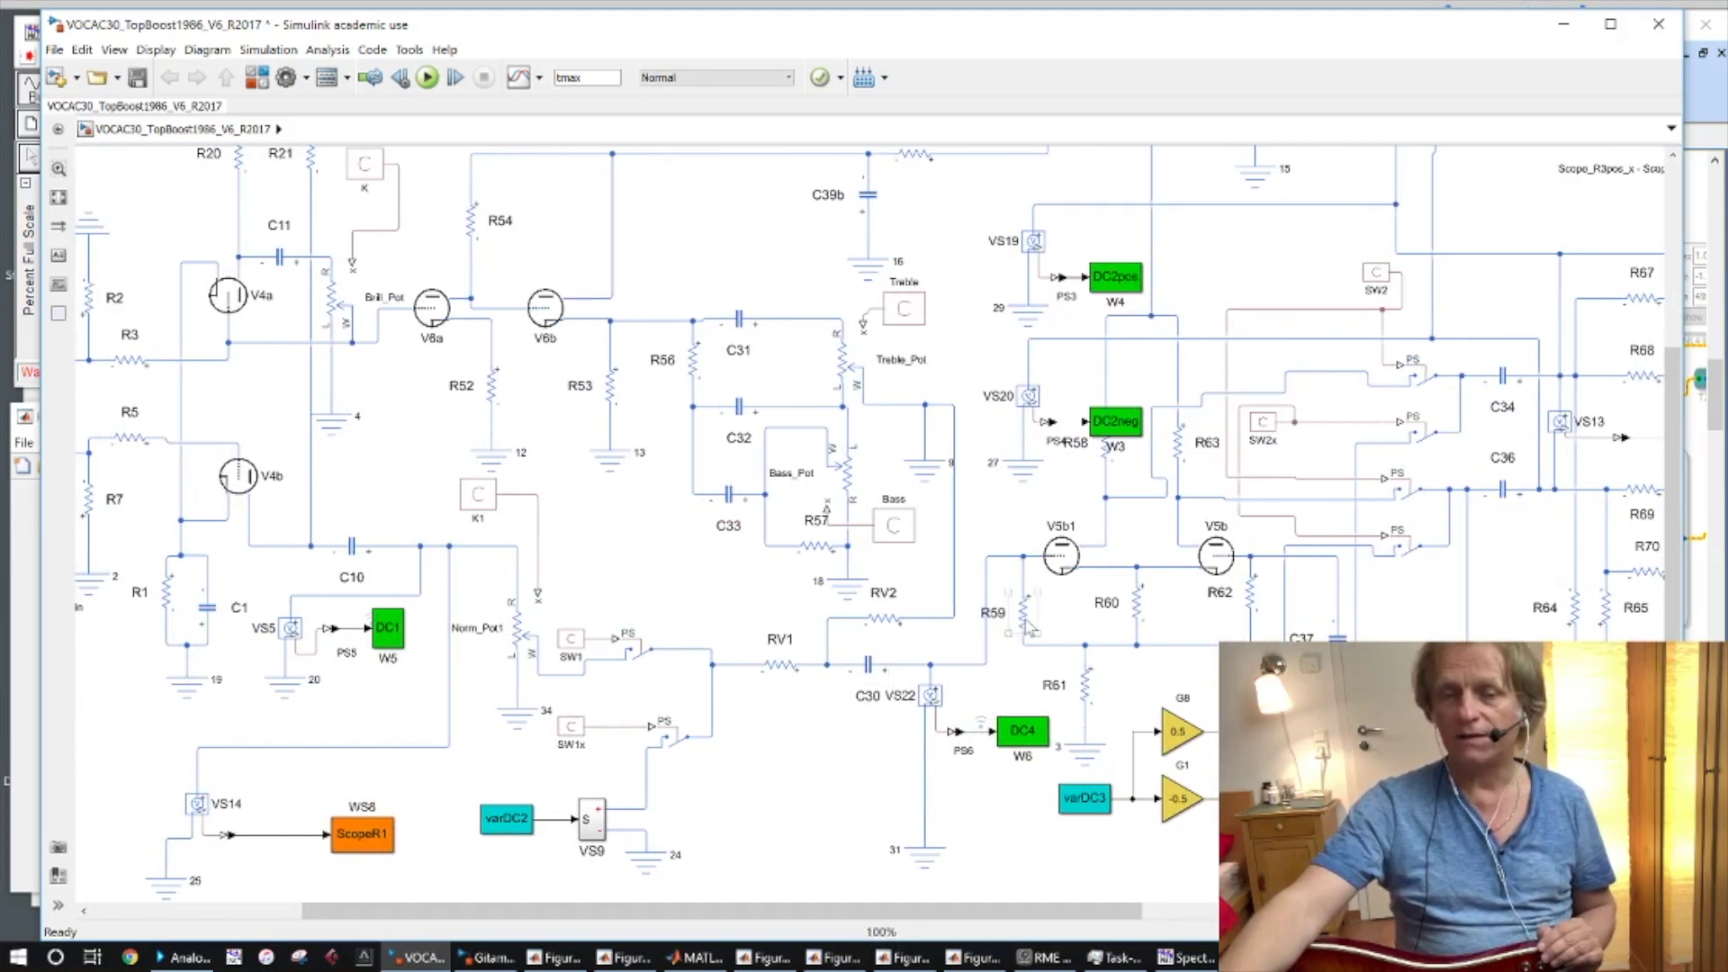
pyautogui.moveTo(1028, 626)
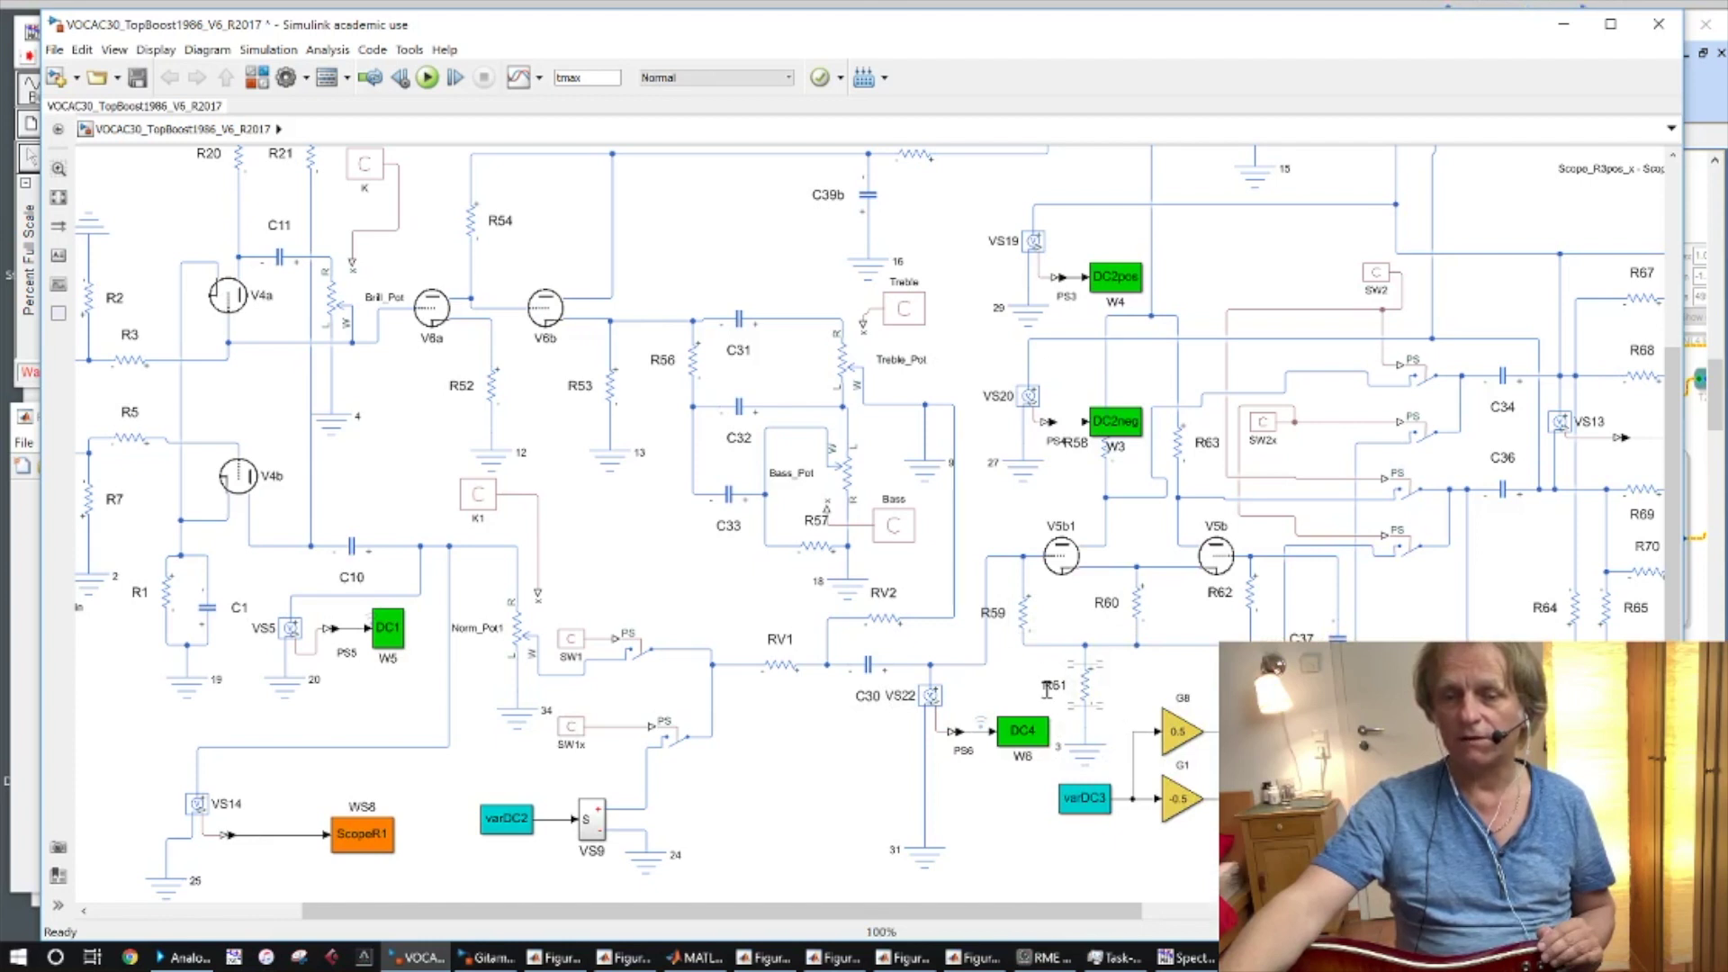
pyautogui.click(1063, 565)
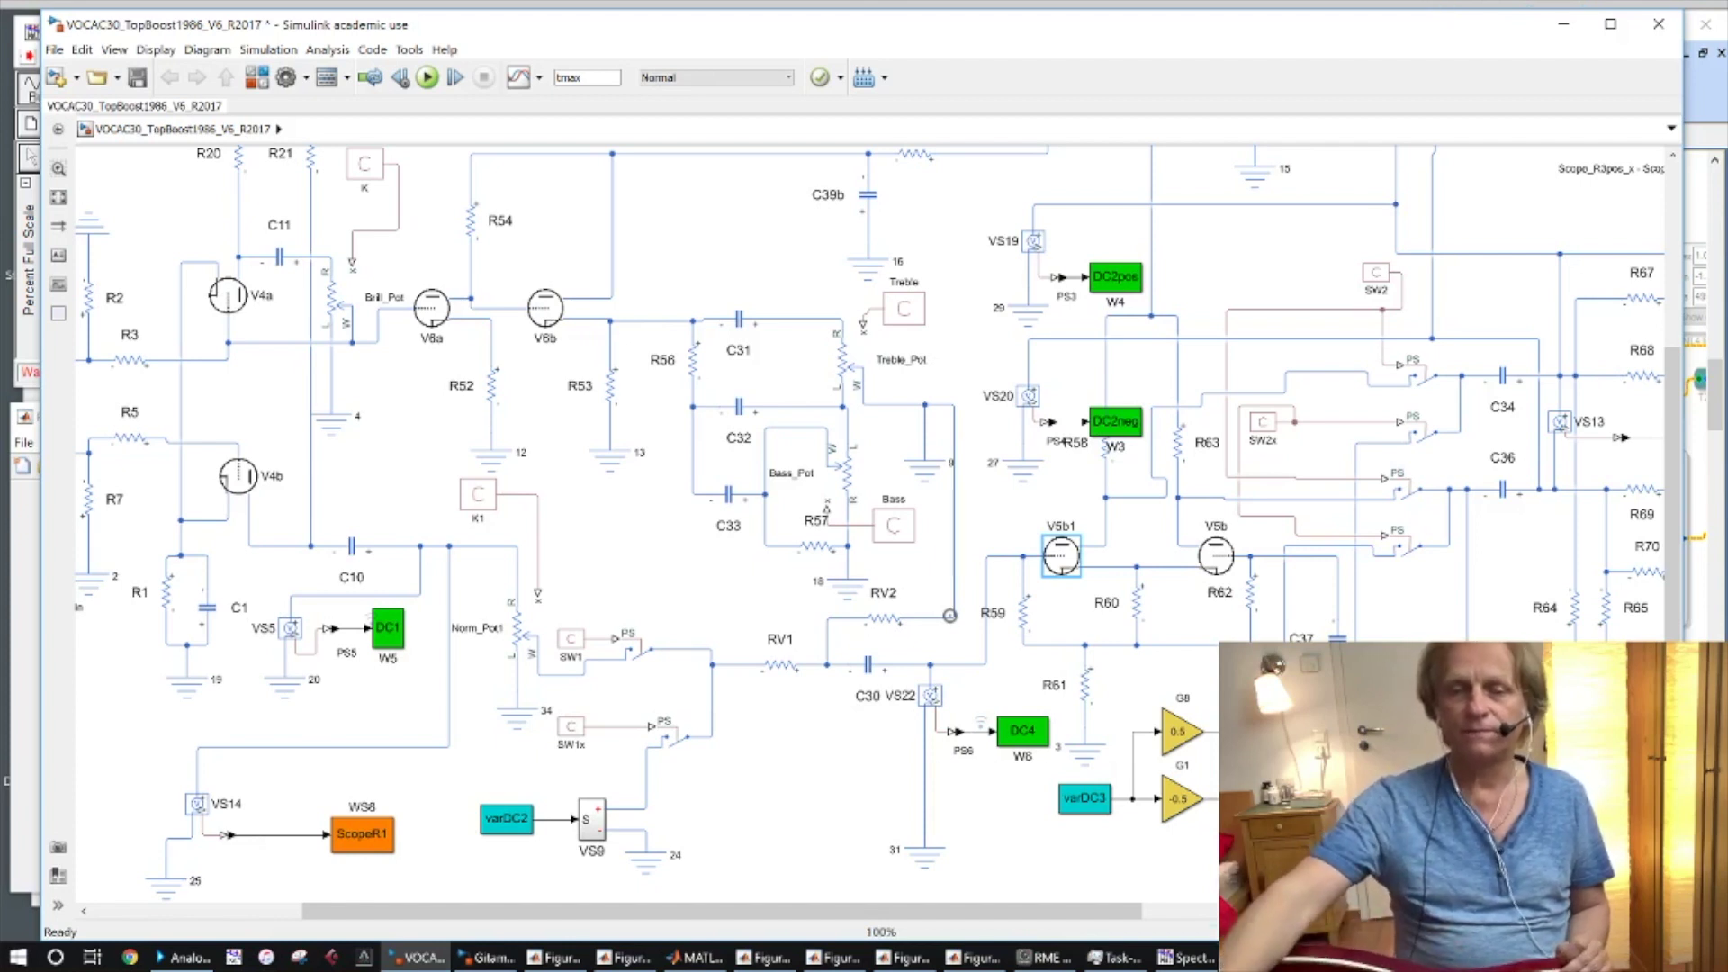
pyautogui.click(873, 673)
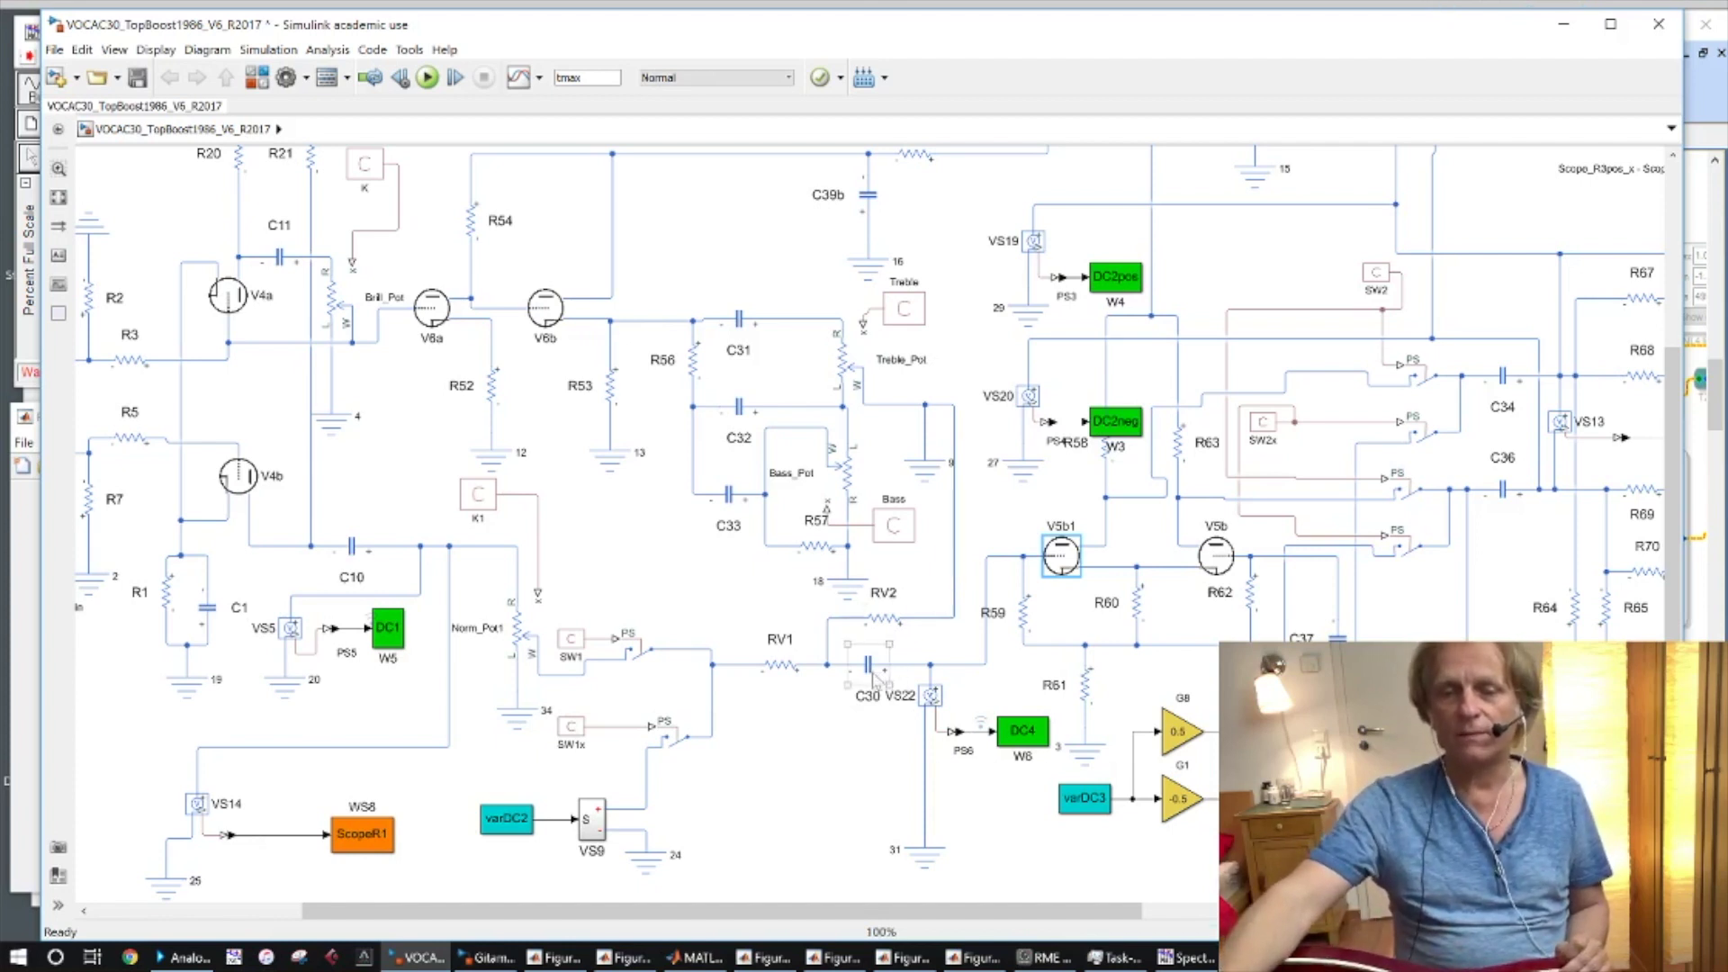
pyautogui.click(1064, 615)
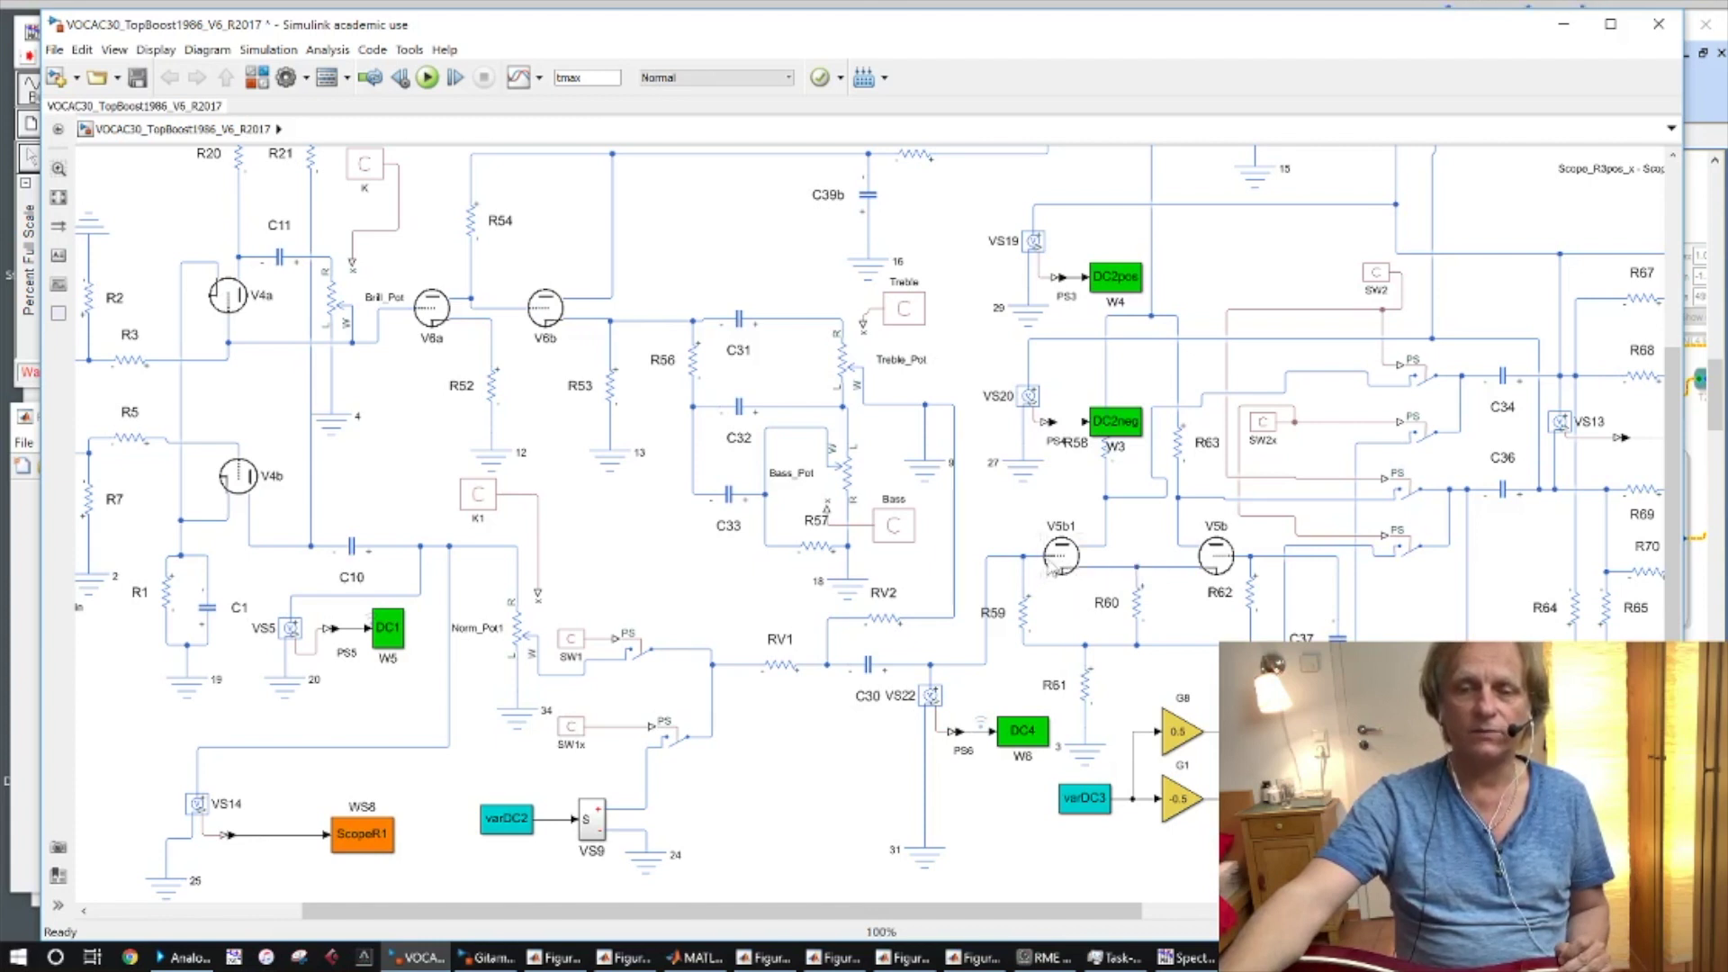
pyautogui.click(885, 673)
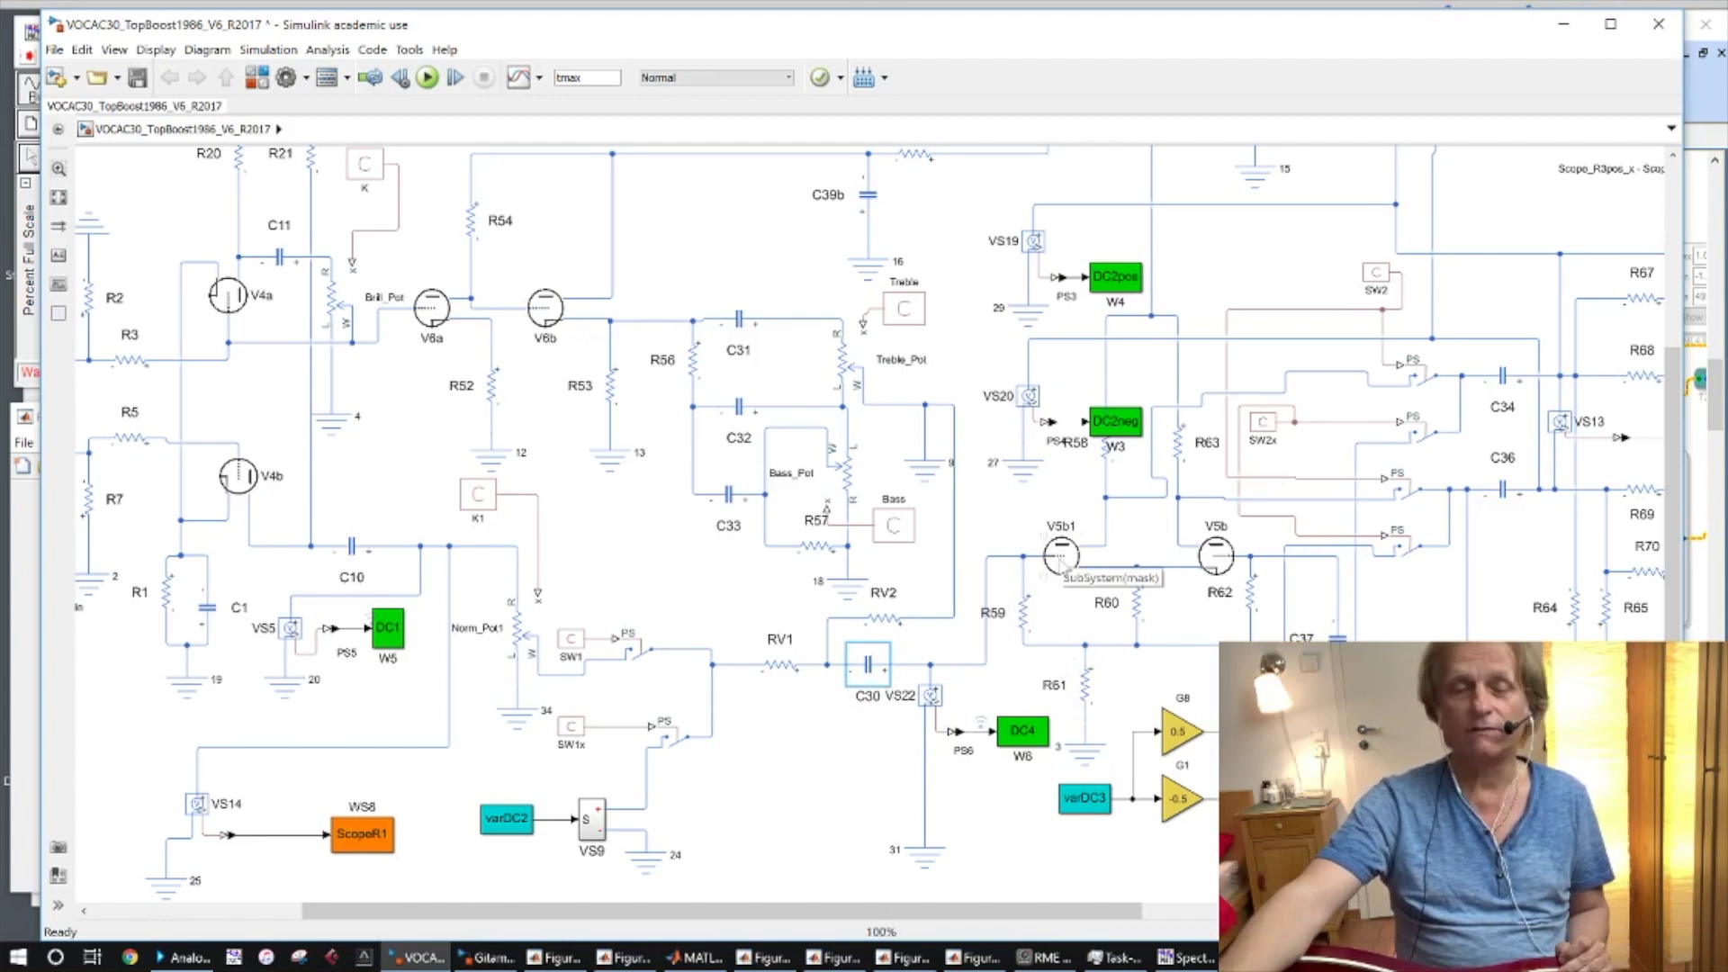
pyautogui.click(1068, 613)
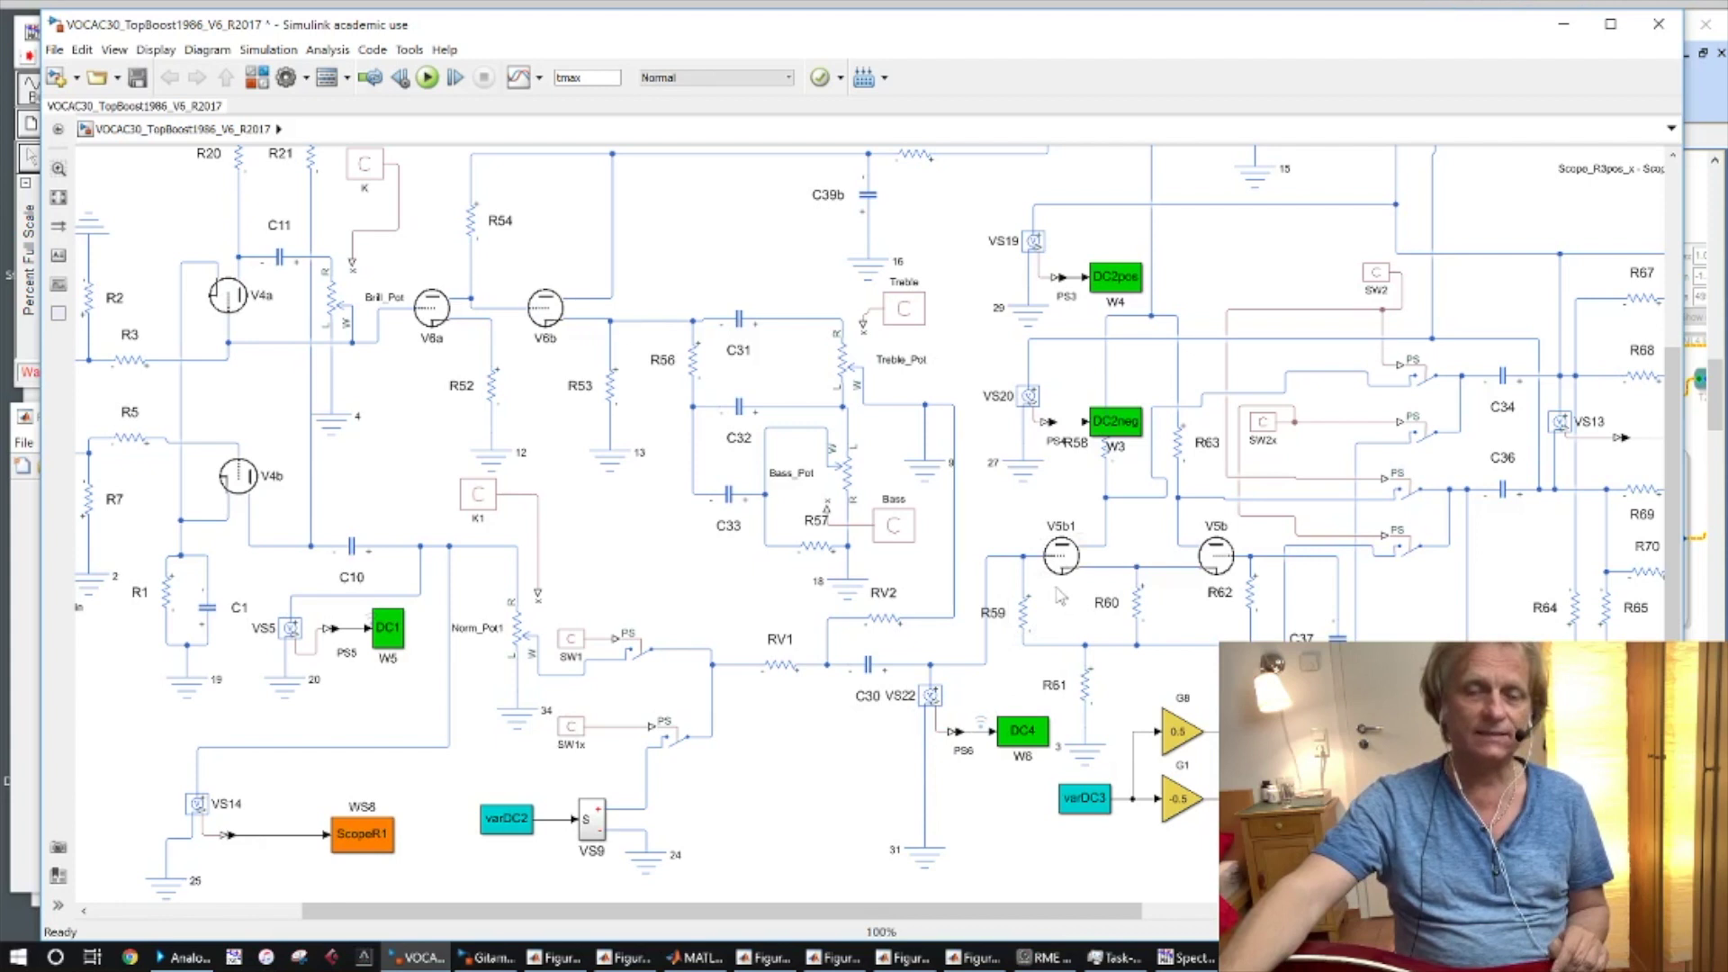
# - Select the C30 capacitor to review its parameters, then deselect it
pyautogui.click(871, 682)
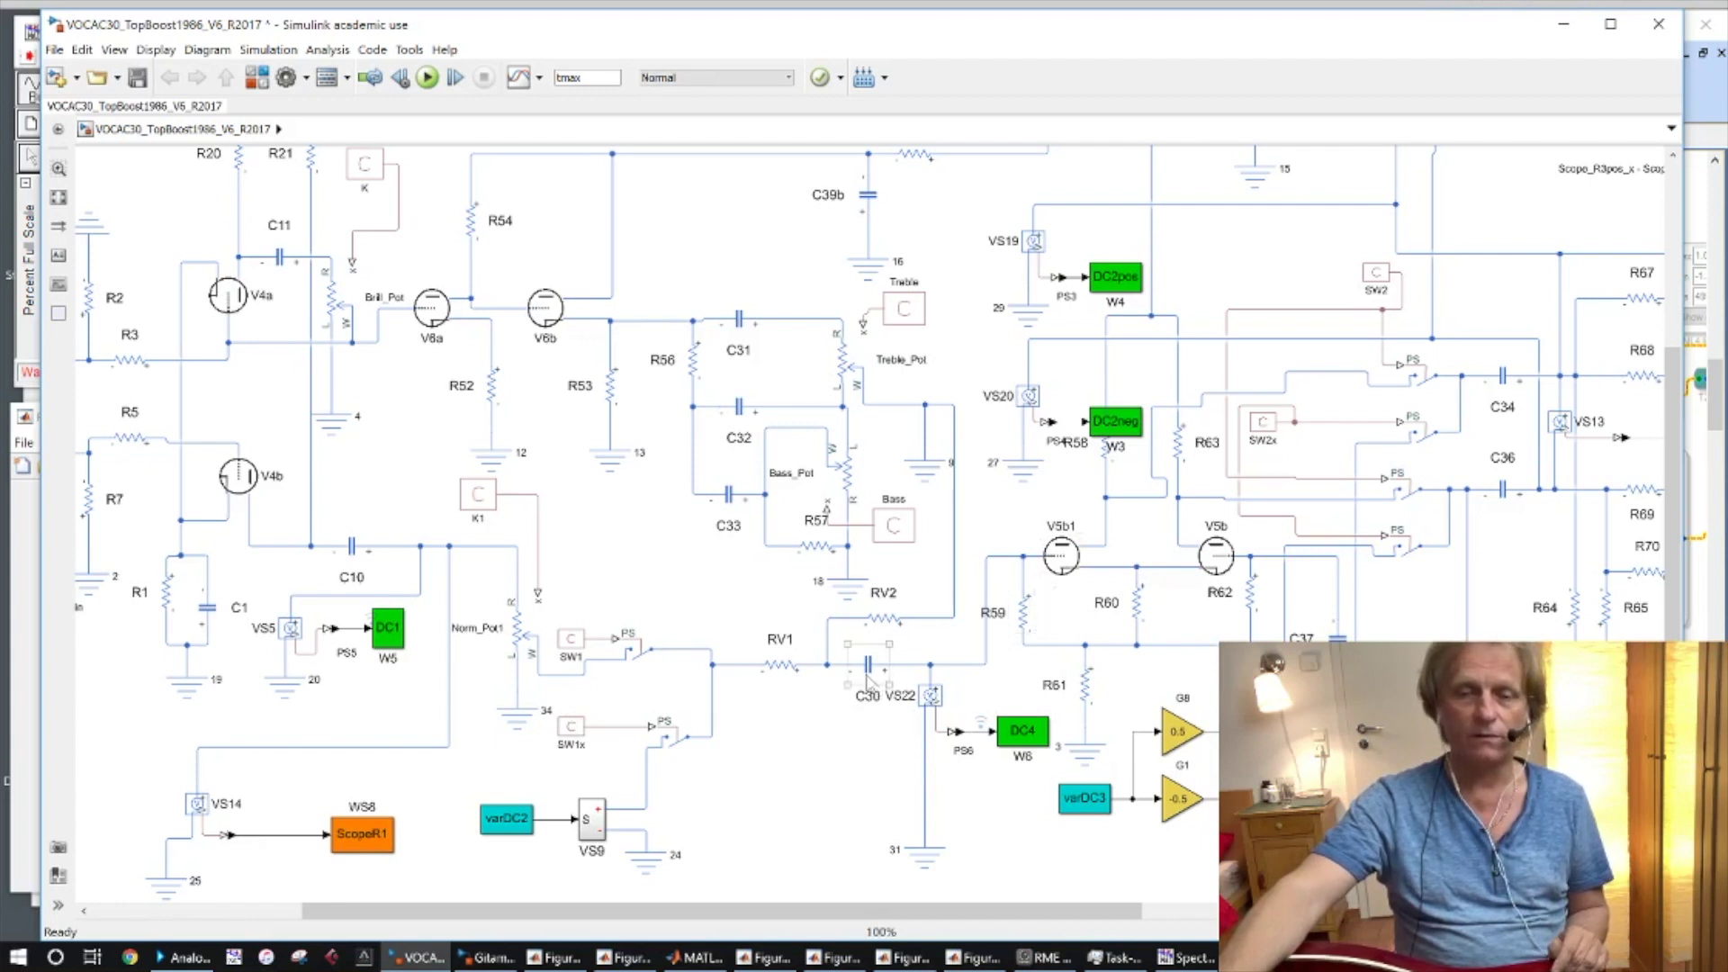
pyautogui.moveTo(870, 681)
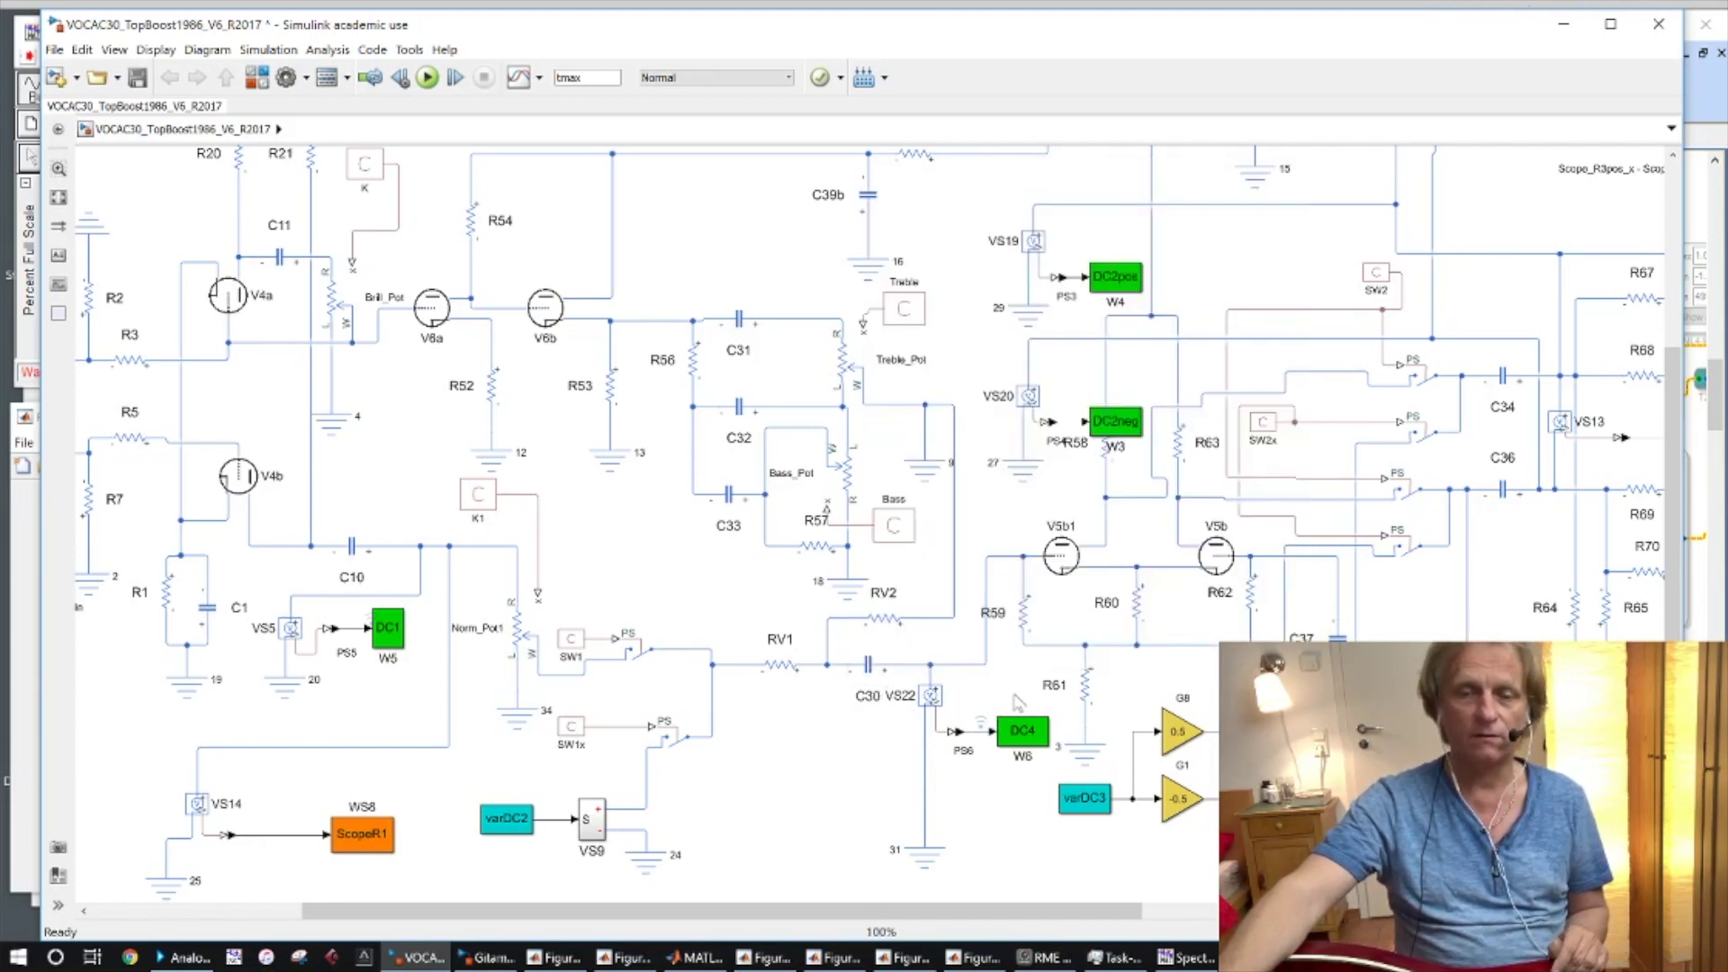
pyautogui.click(878, 686)
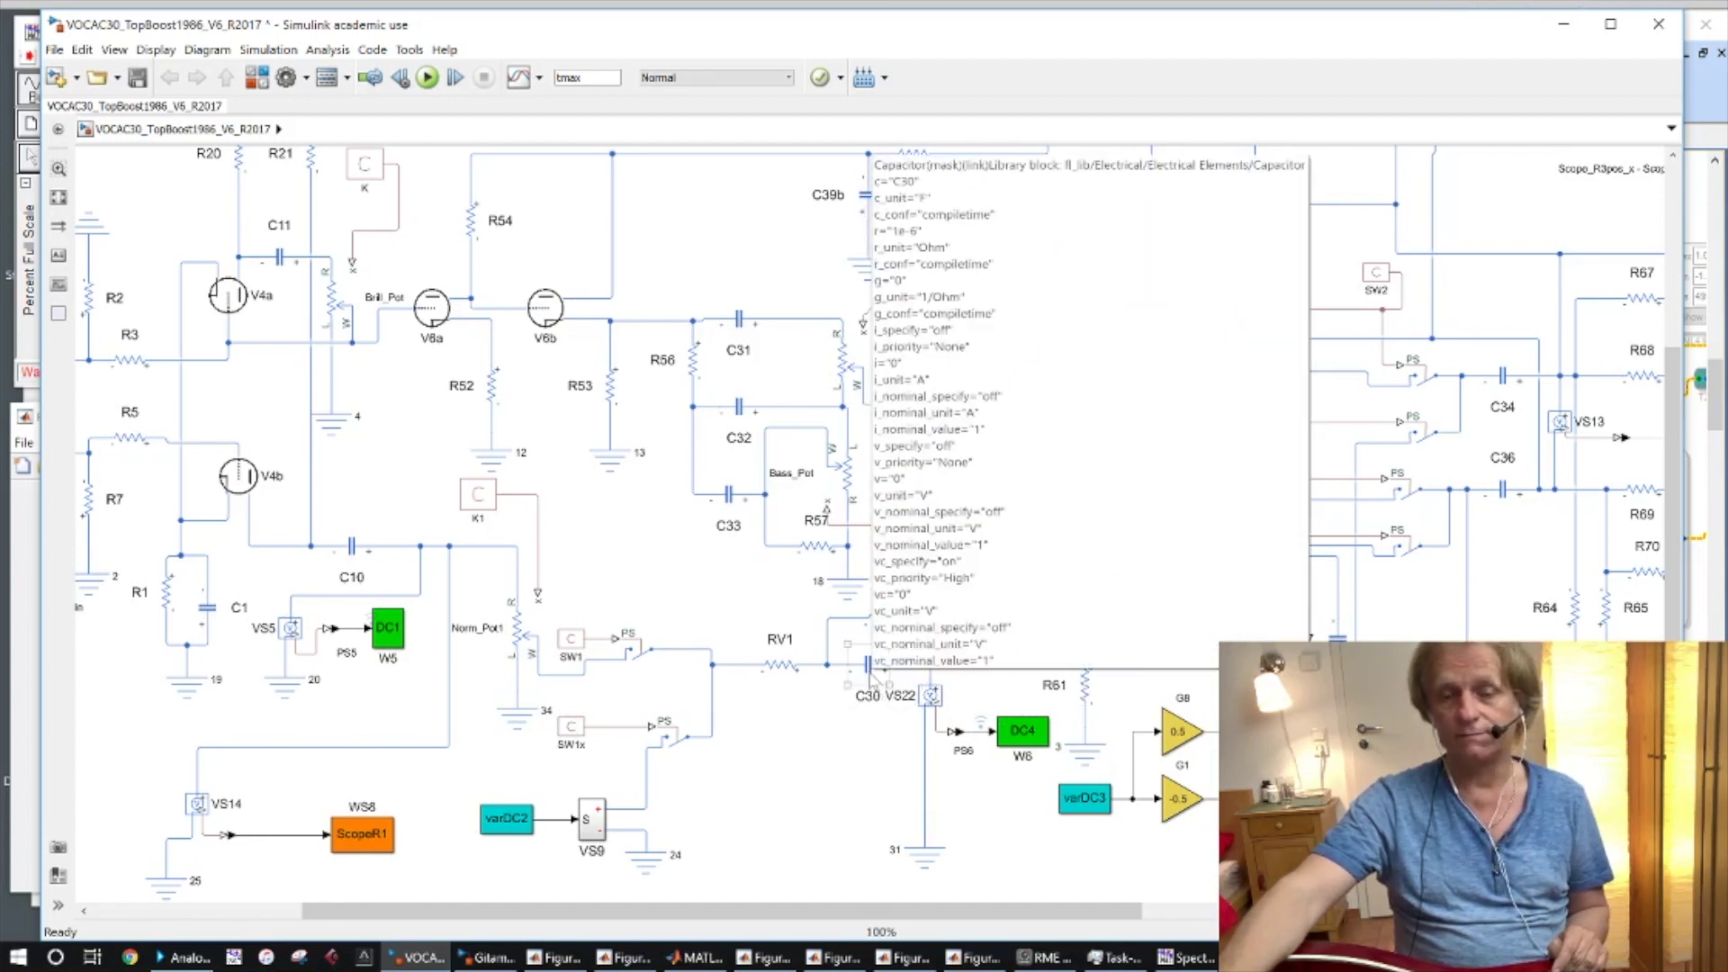
pyautogui.click(1014, 707)
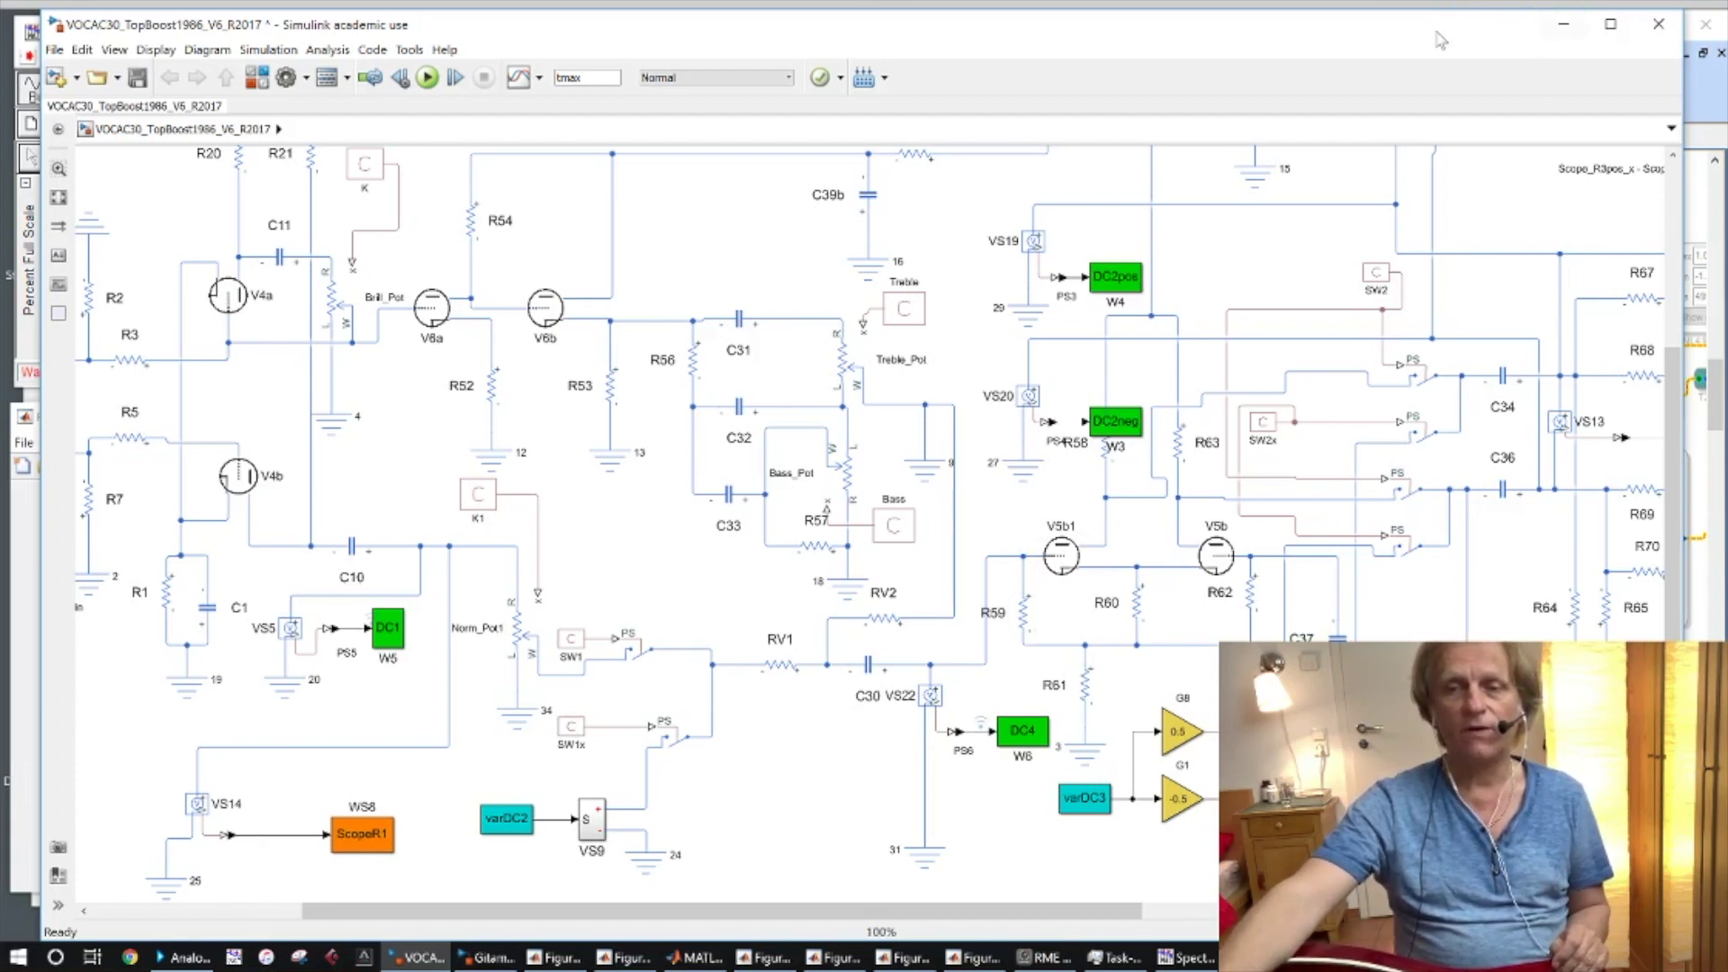
# - Shift the model view and point out the V6a tube block
pyautogui.moveTo(1437, 33); pyautogui.dragTo(1446, 34)
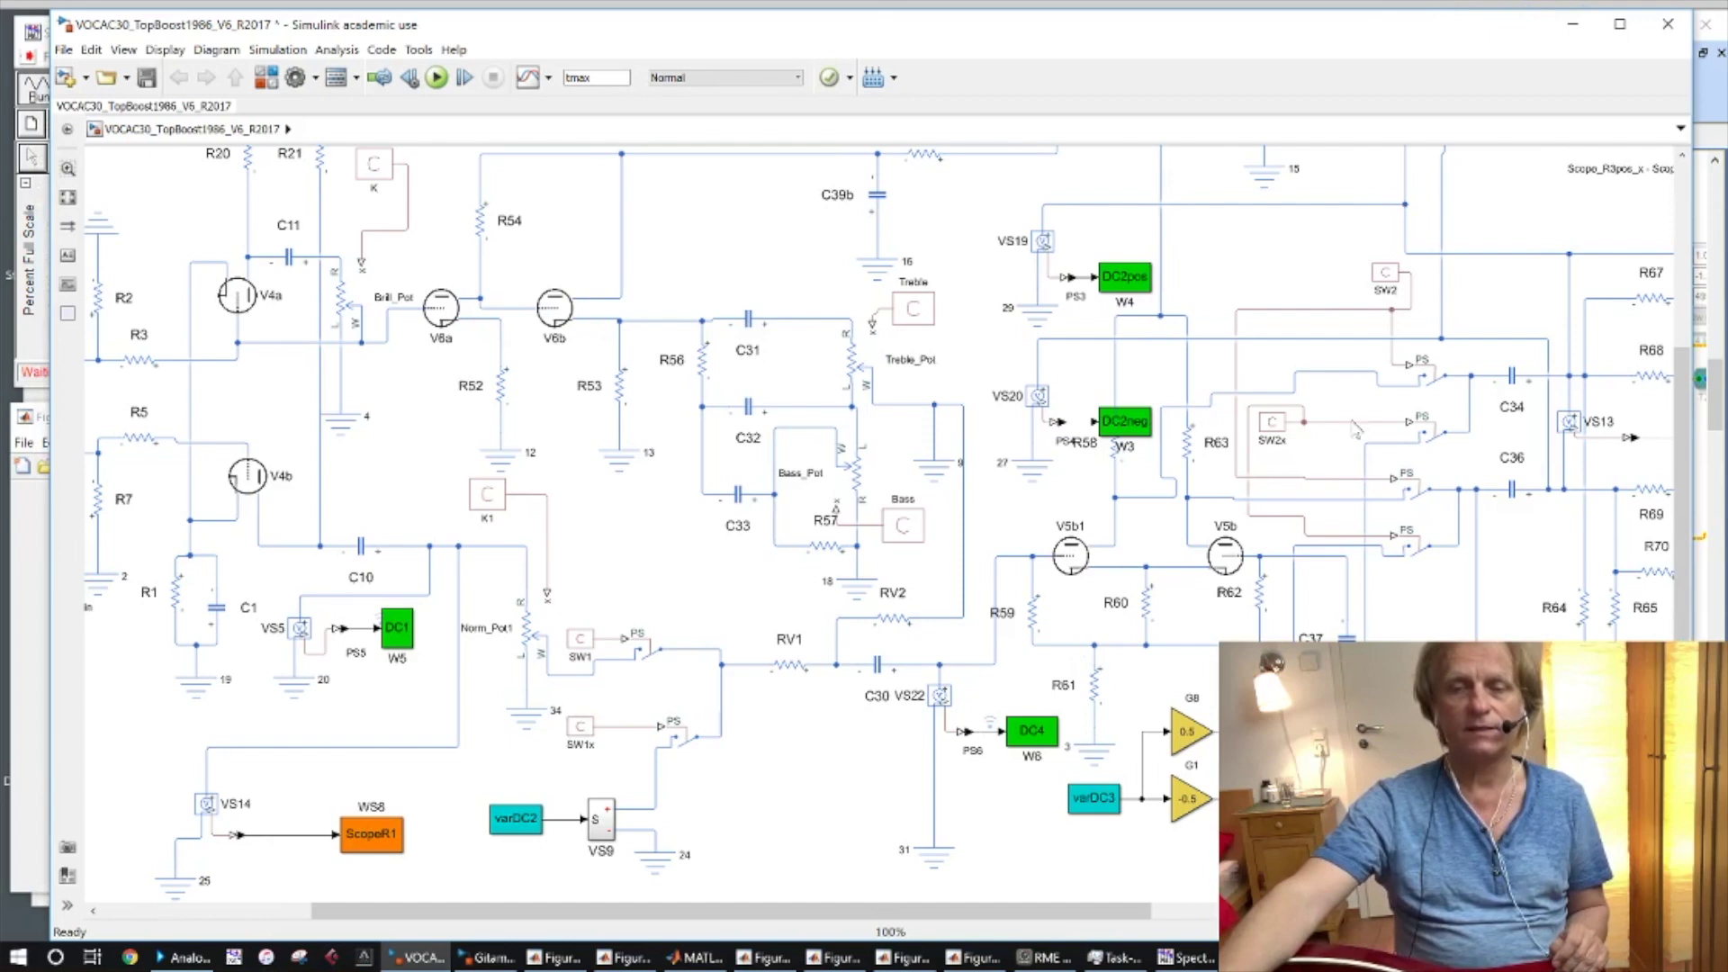
pyautogui.moveTo(1062, 911); pyautogui.dragTo(1251, 916)
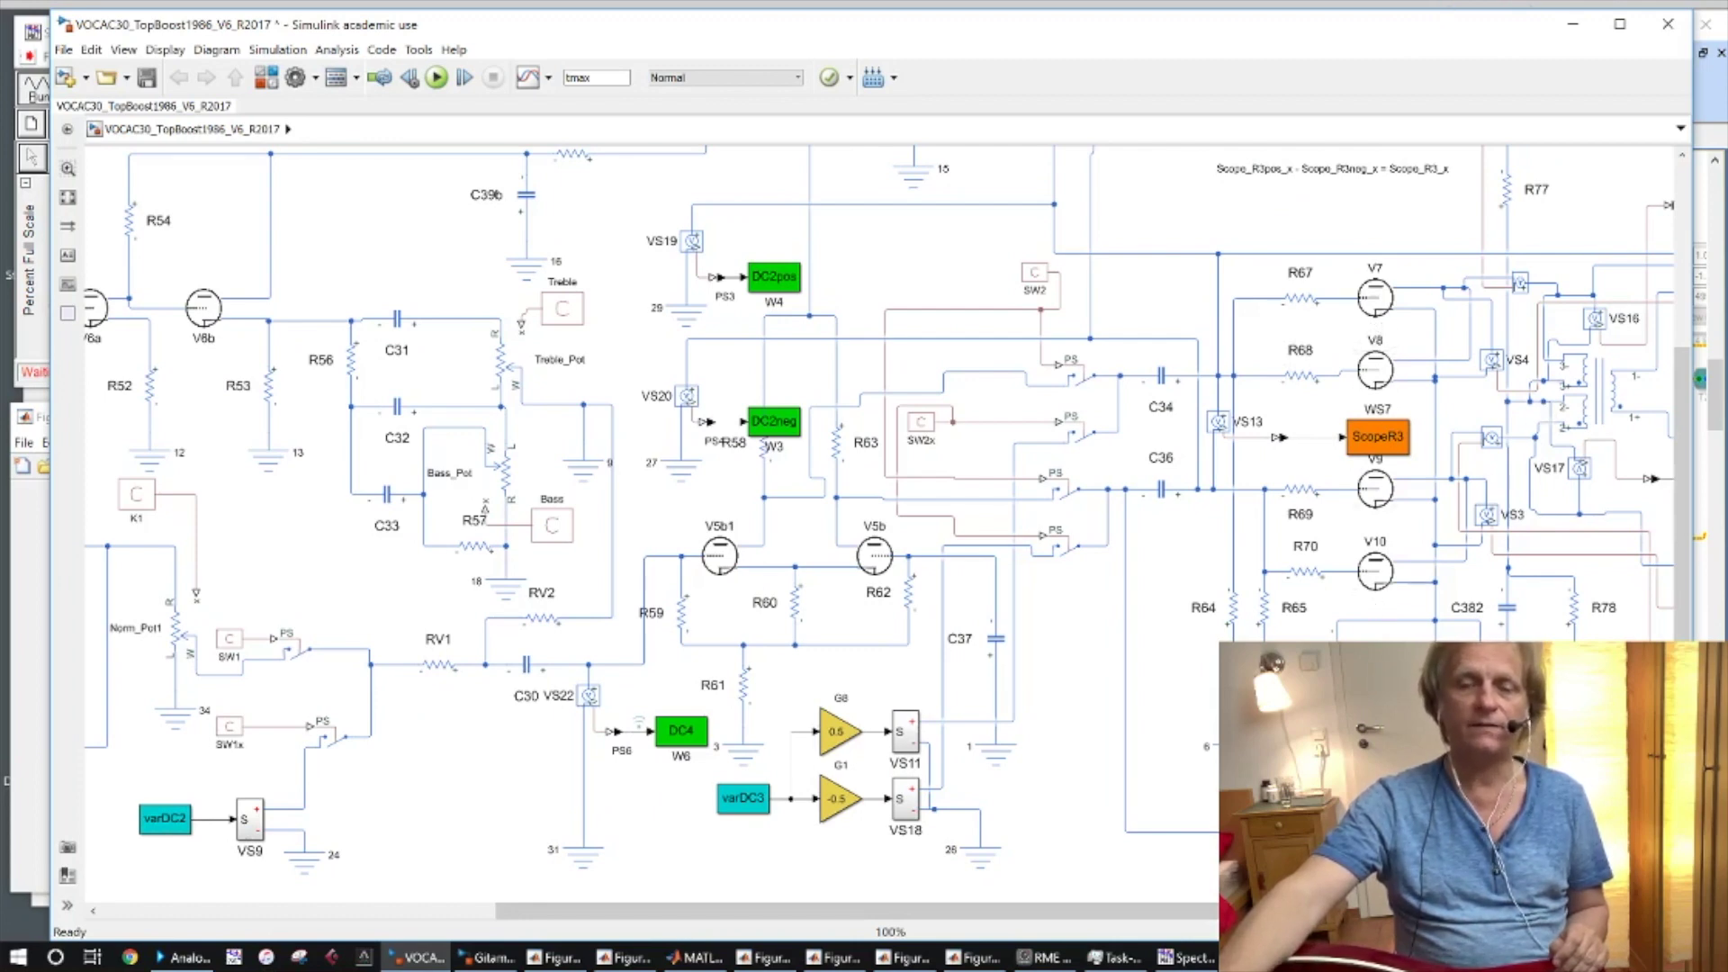
pyautogui.moveTo(1245, 916); pyautogui.dragTo(1349, 916)
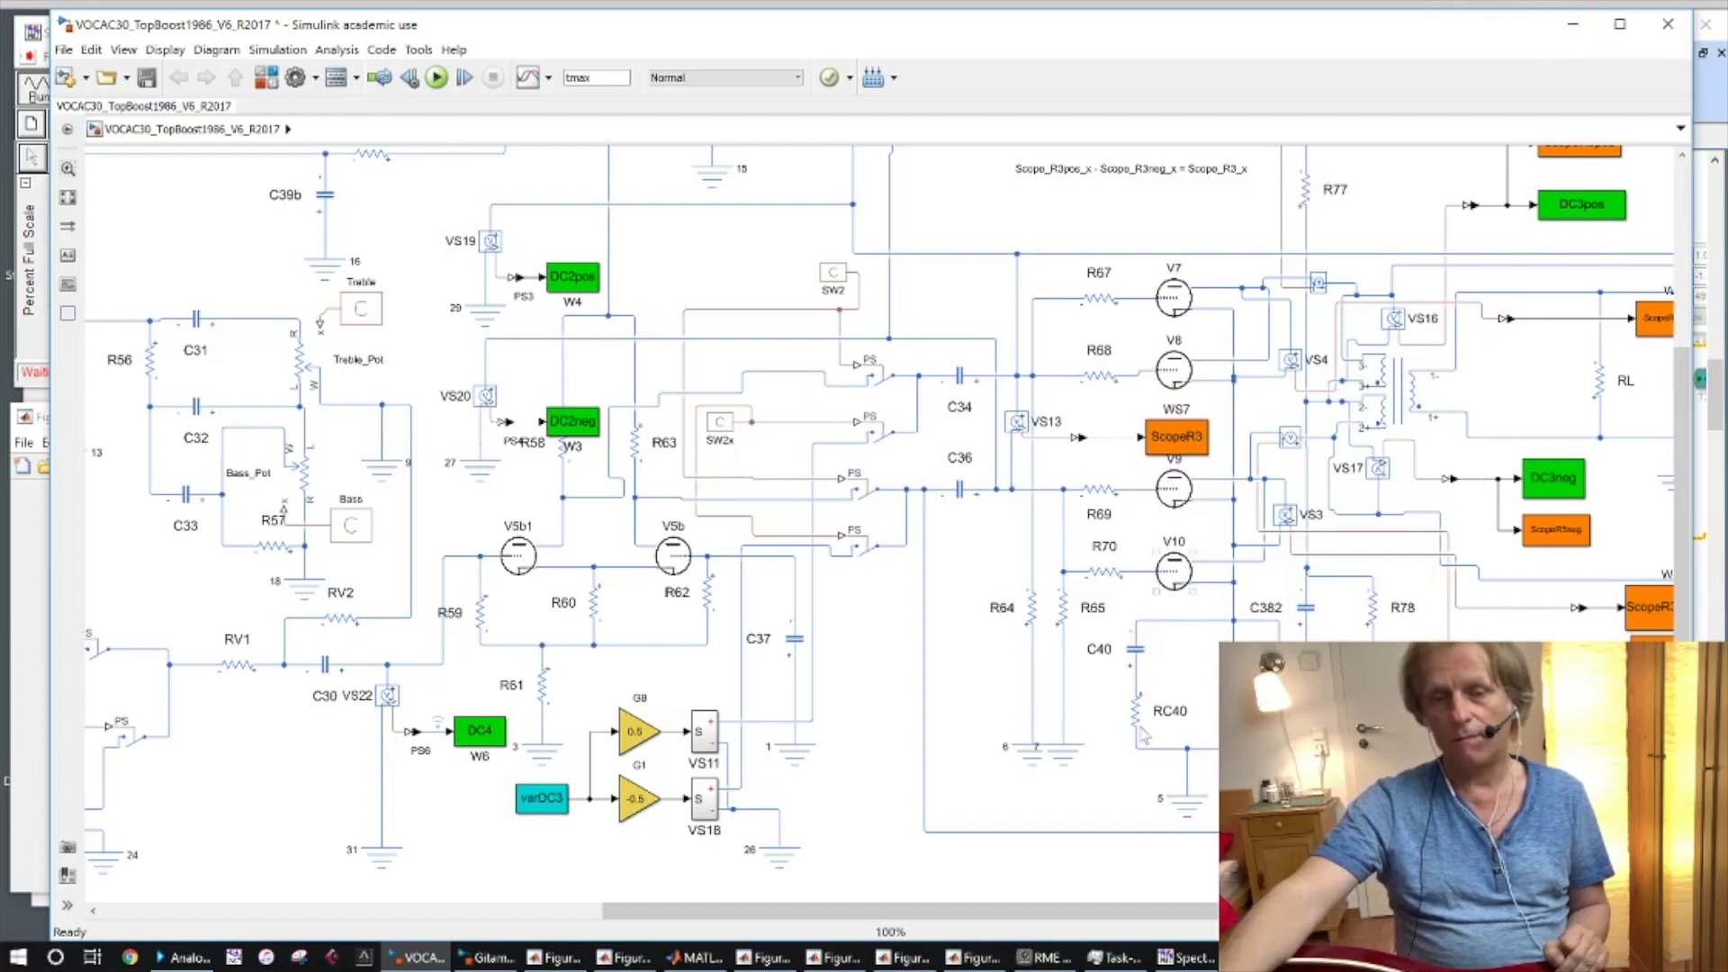
pyautogui.moveTo(1150, 913); pyautogui.dragTo(967, 935)
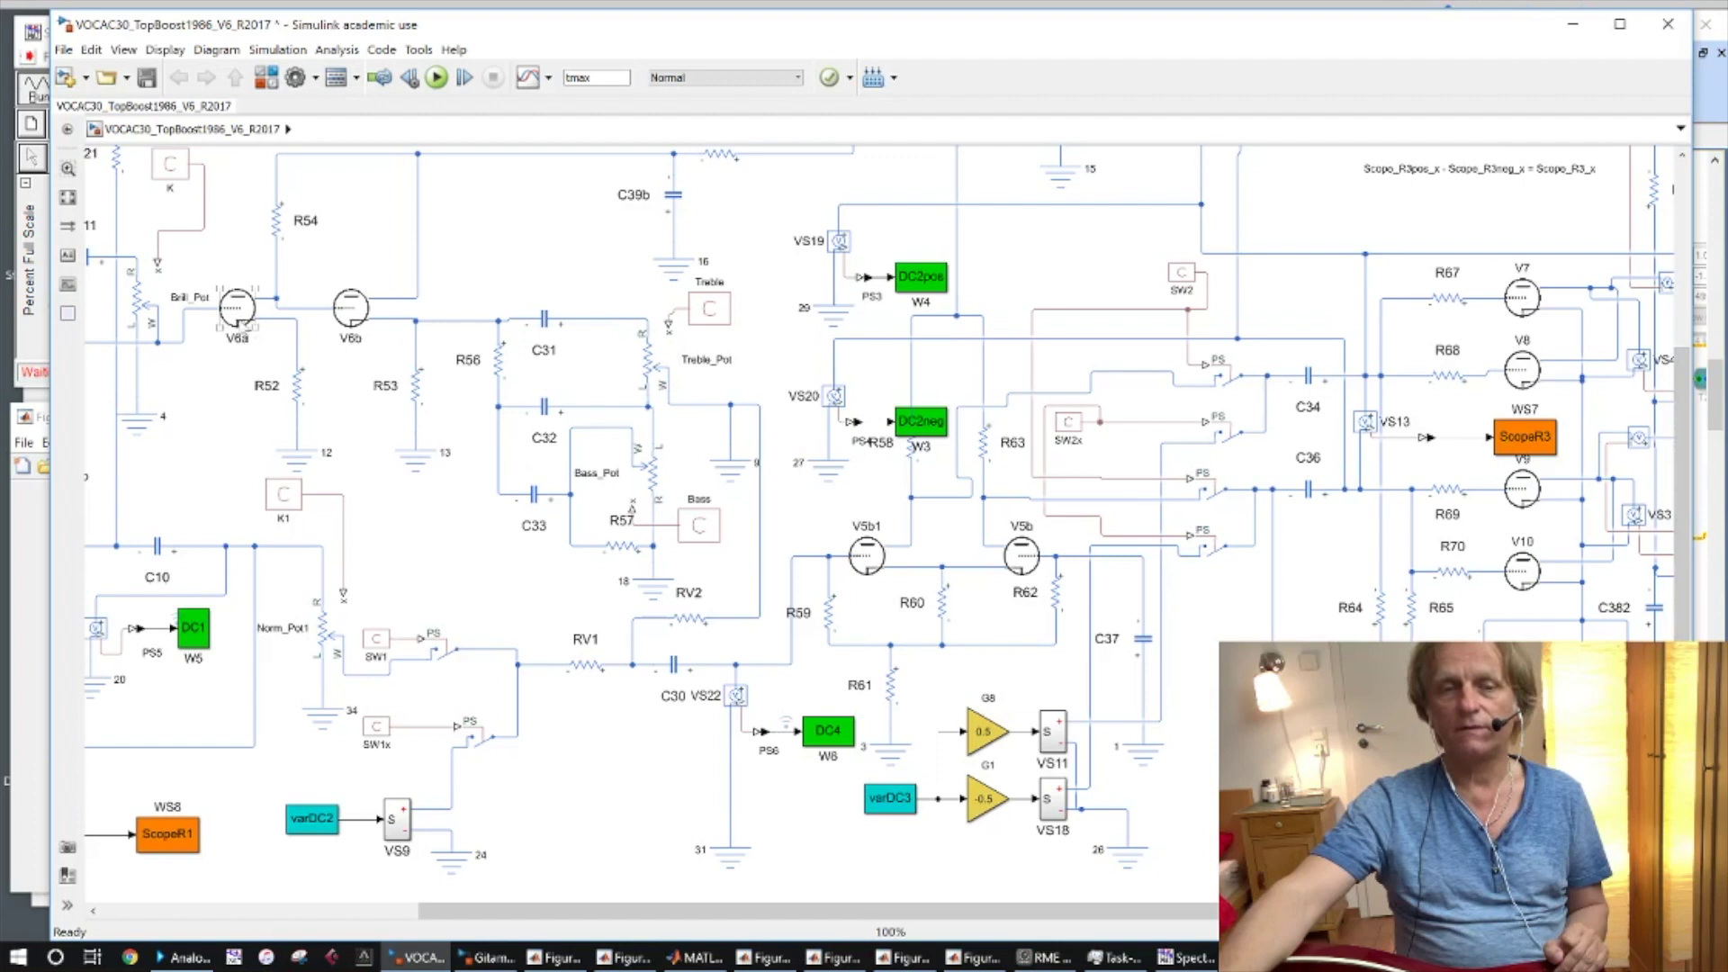
pyautogui.click(241, 324)
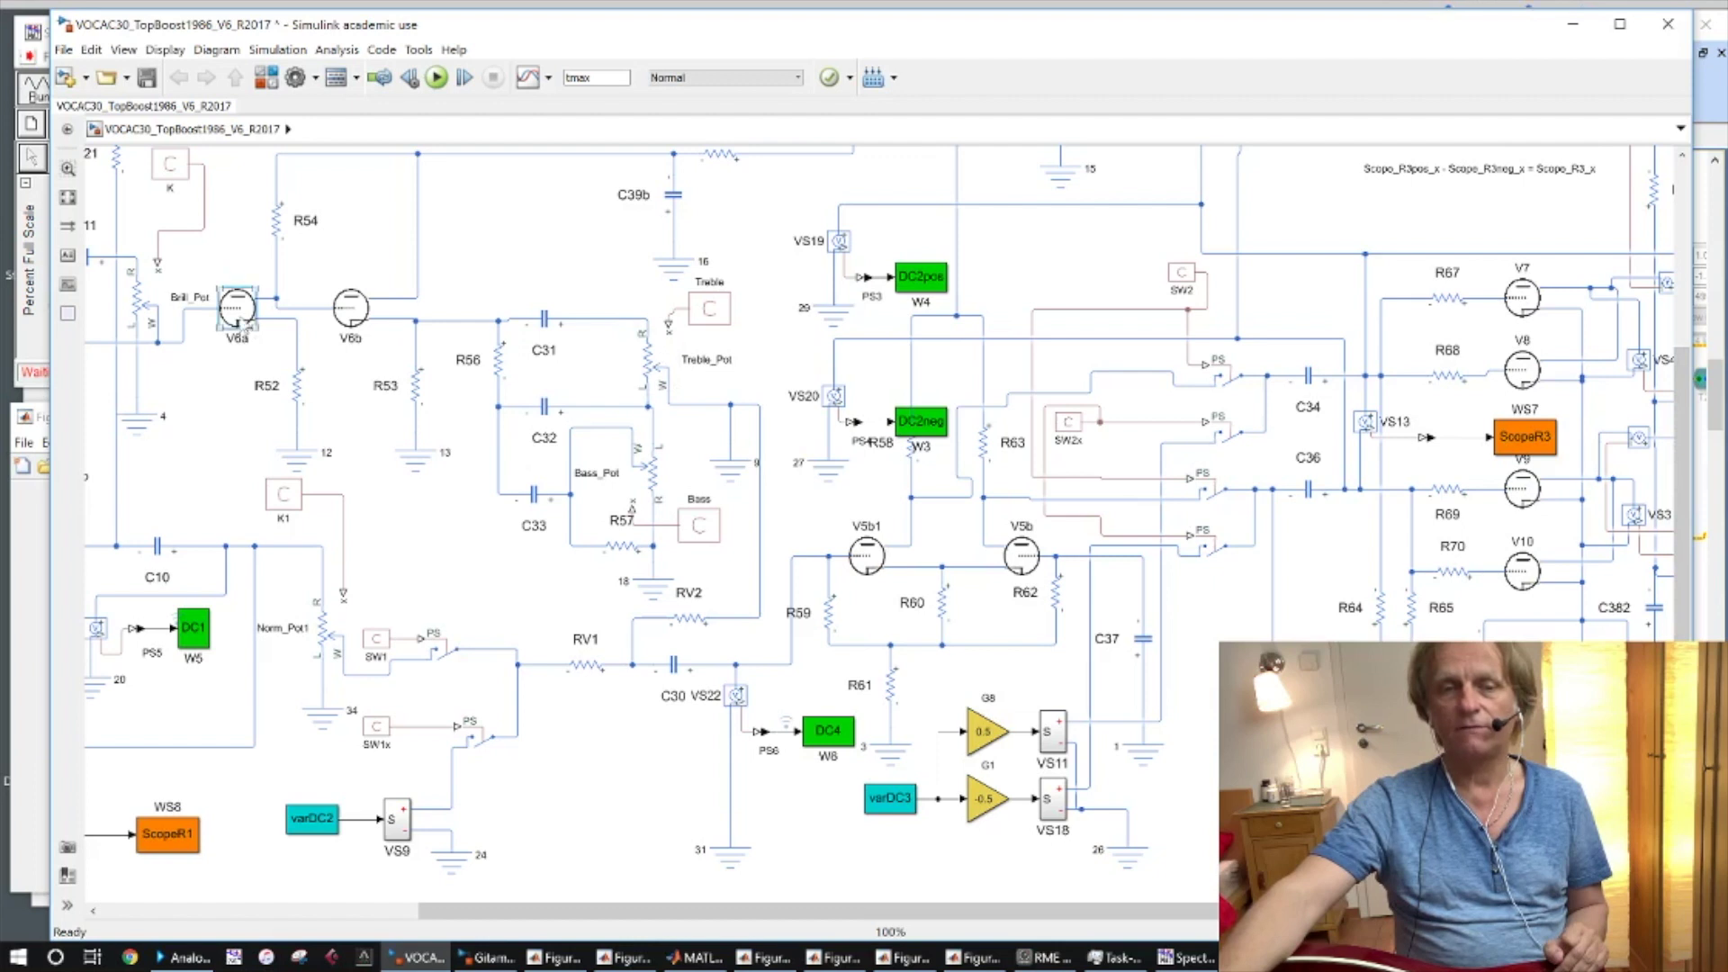
pyautogui.click(364, 239)
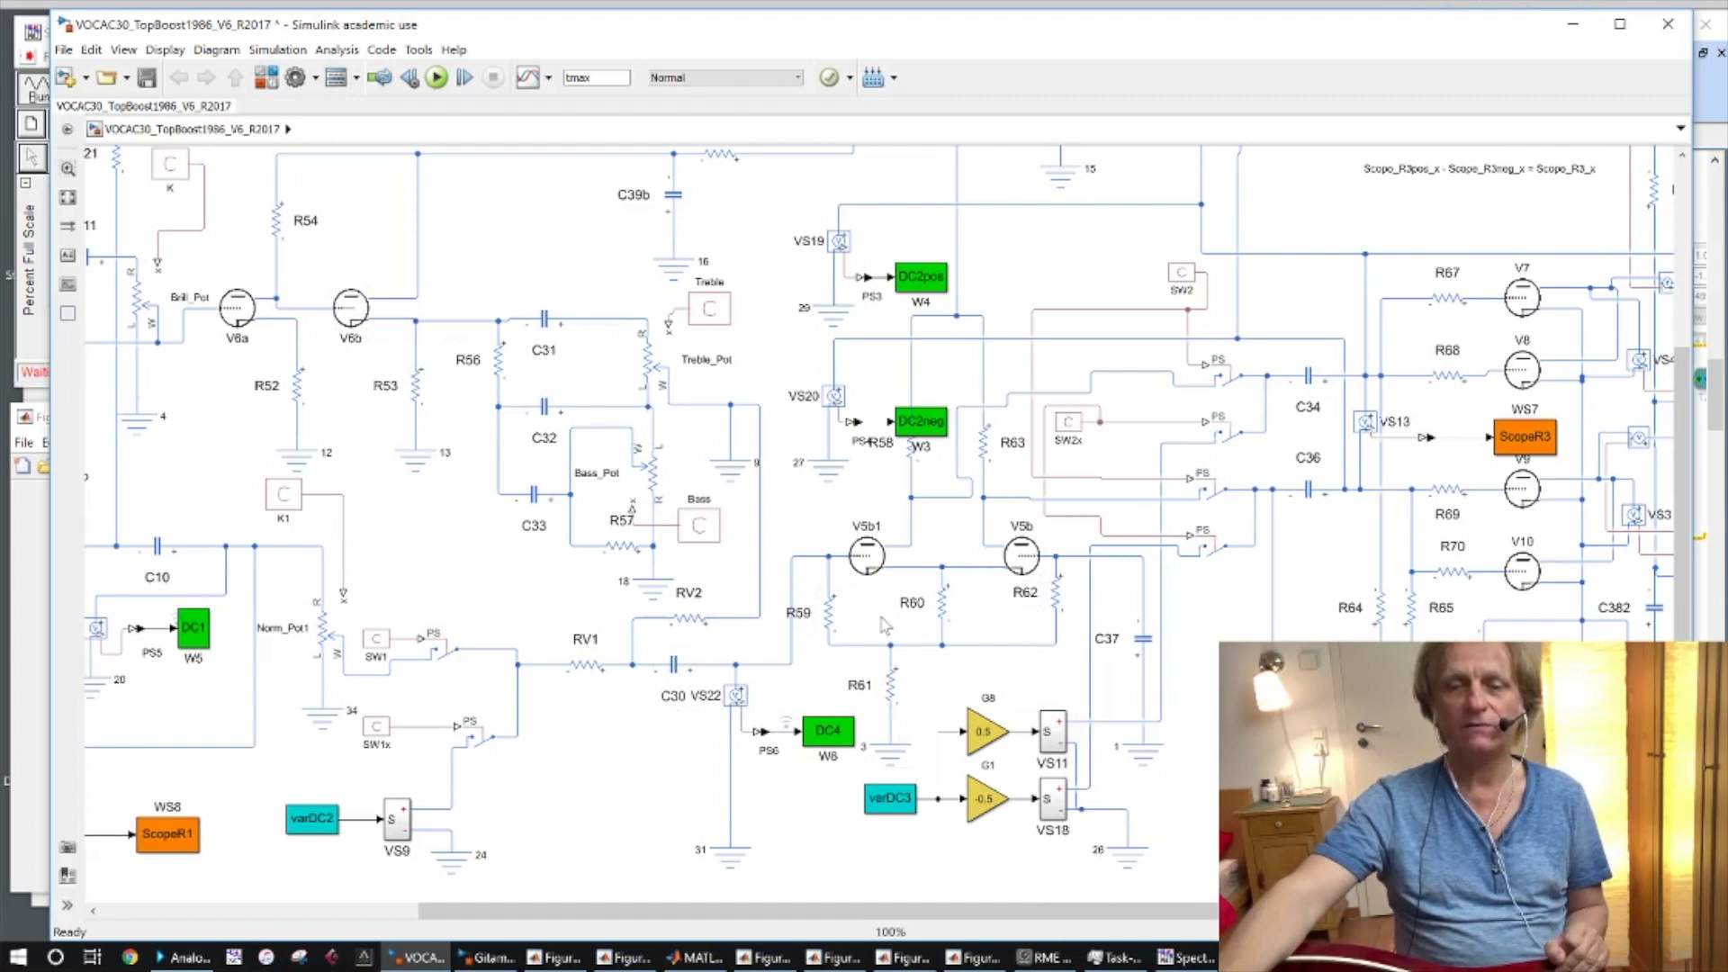
# - Minimize the model, bring Figure 8 forward and stretch it to nearly full screen
pyautogui.click(1577, 27)
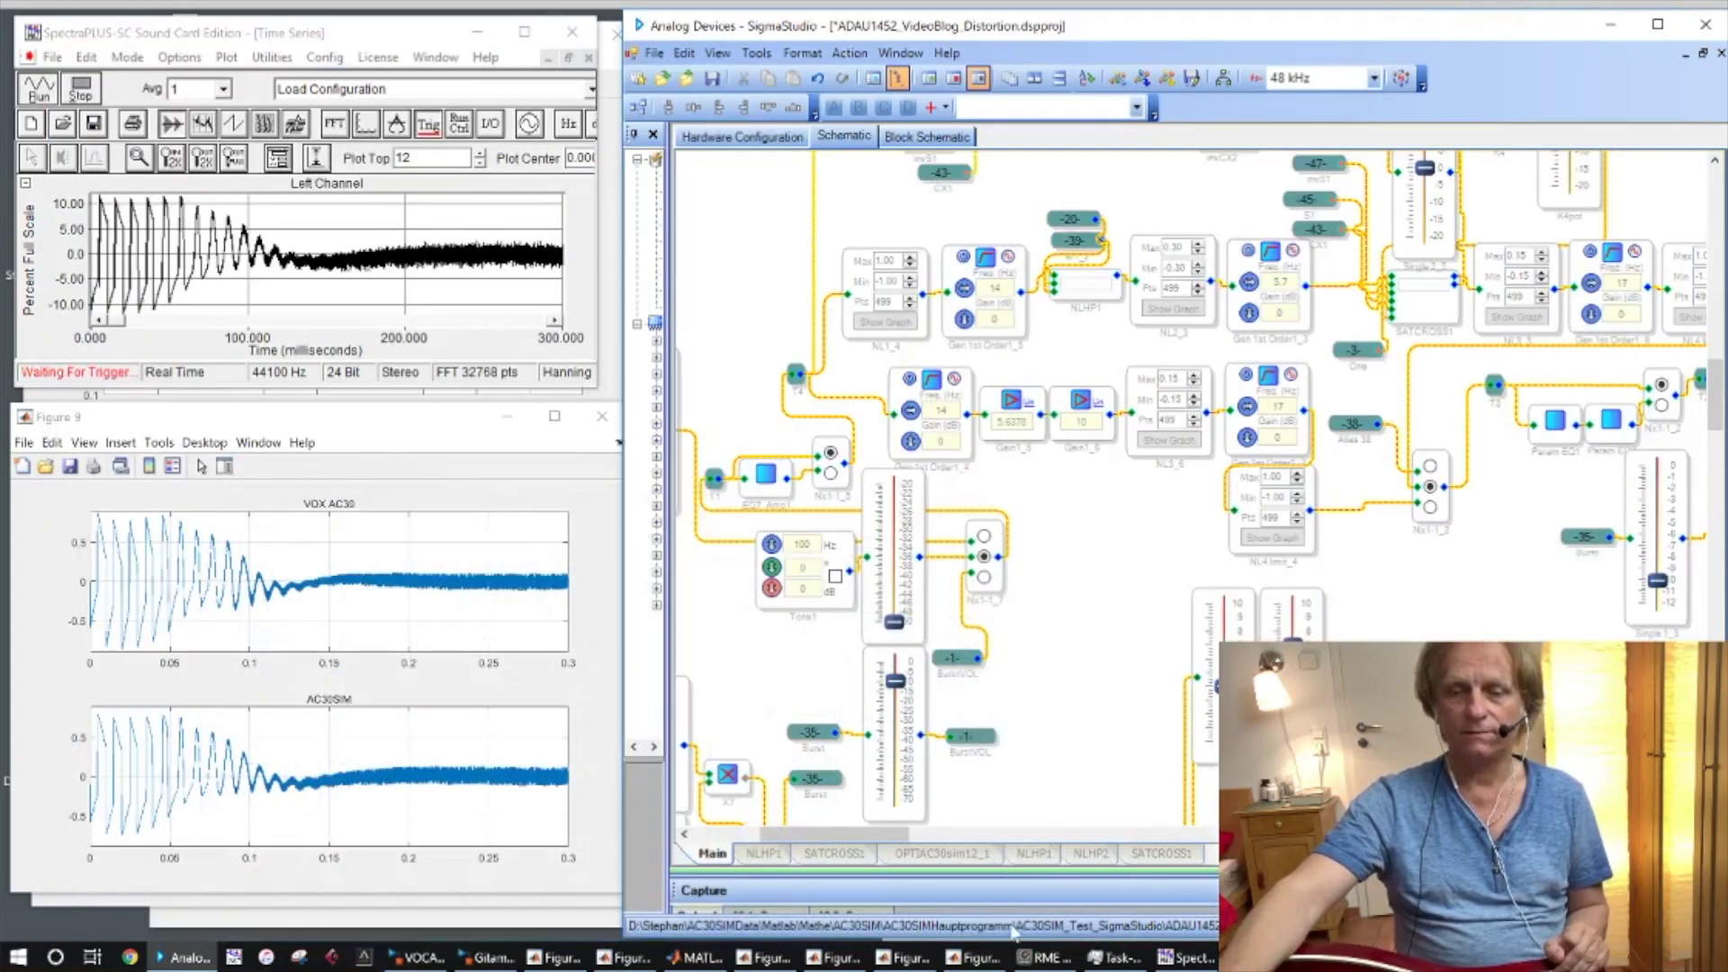
pyautogui.click(988, 959)
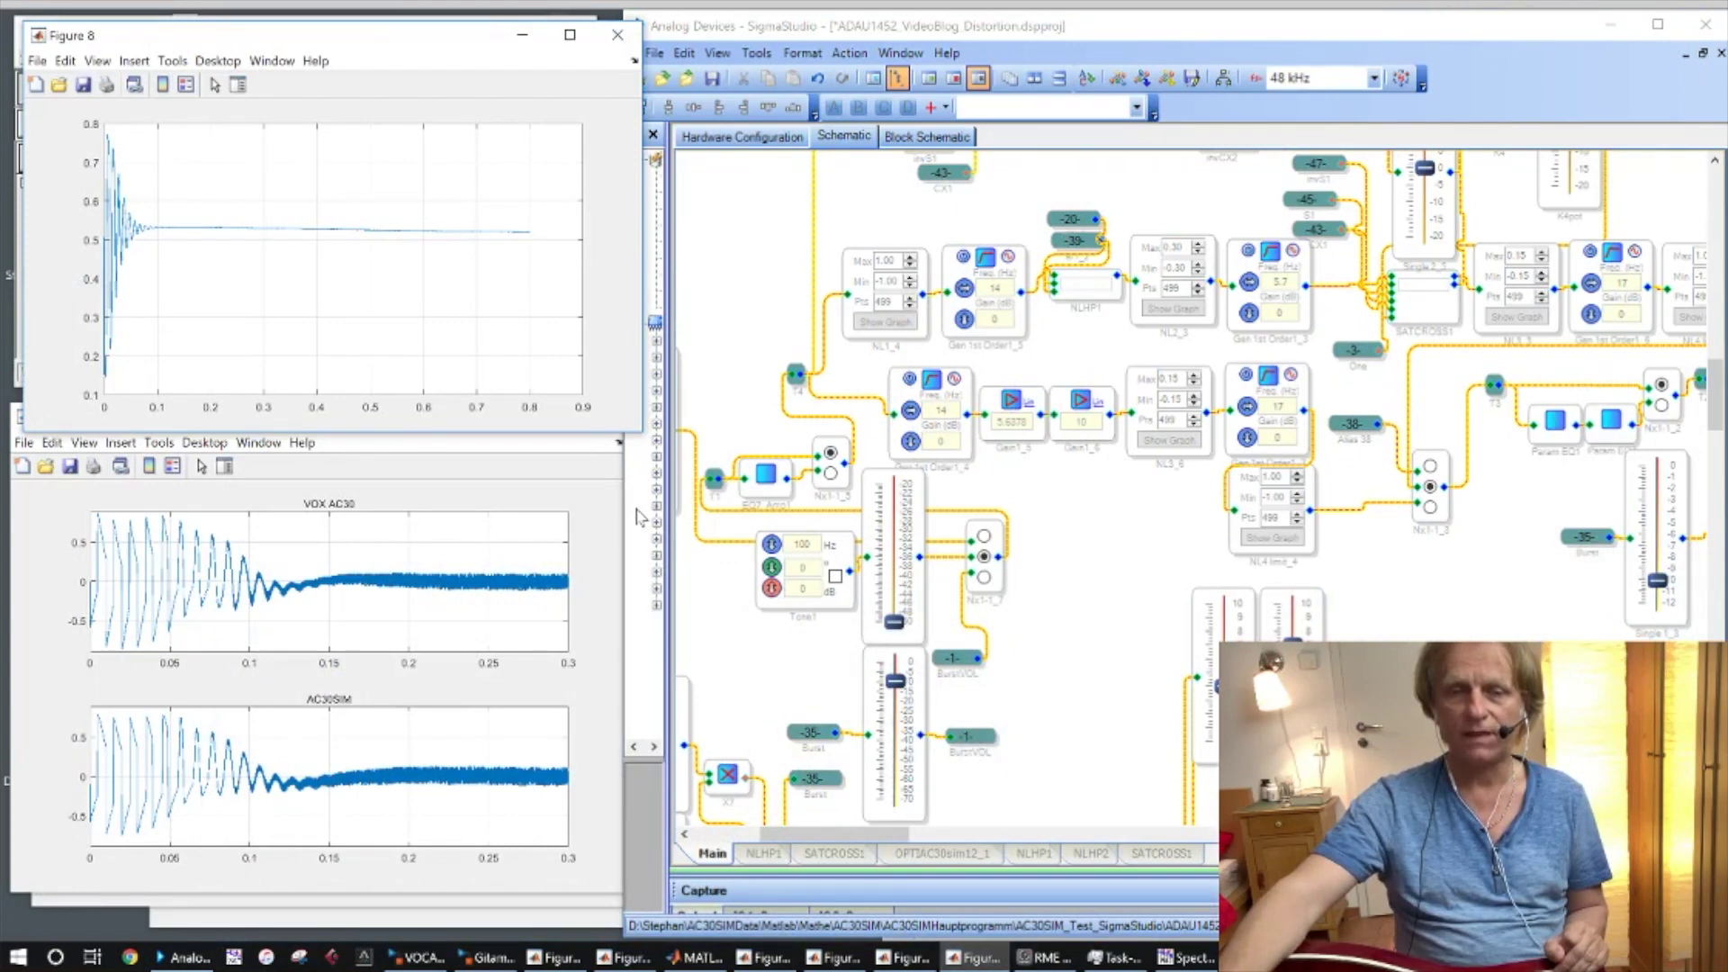
pyautogui.moveTo(297, 304)
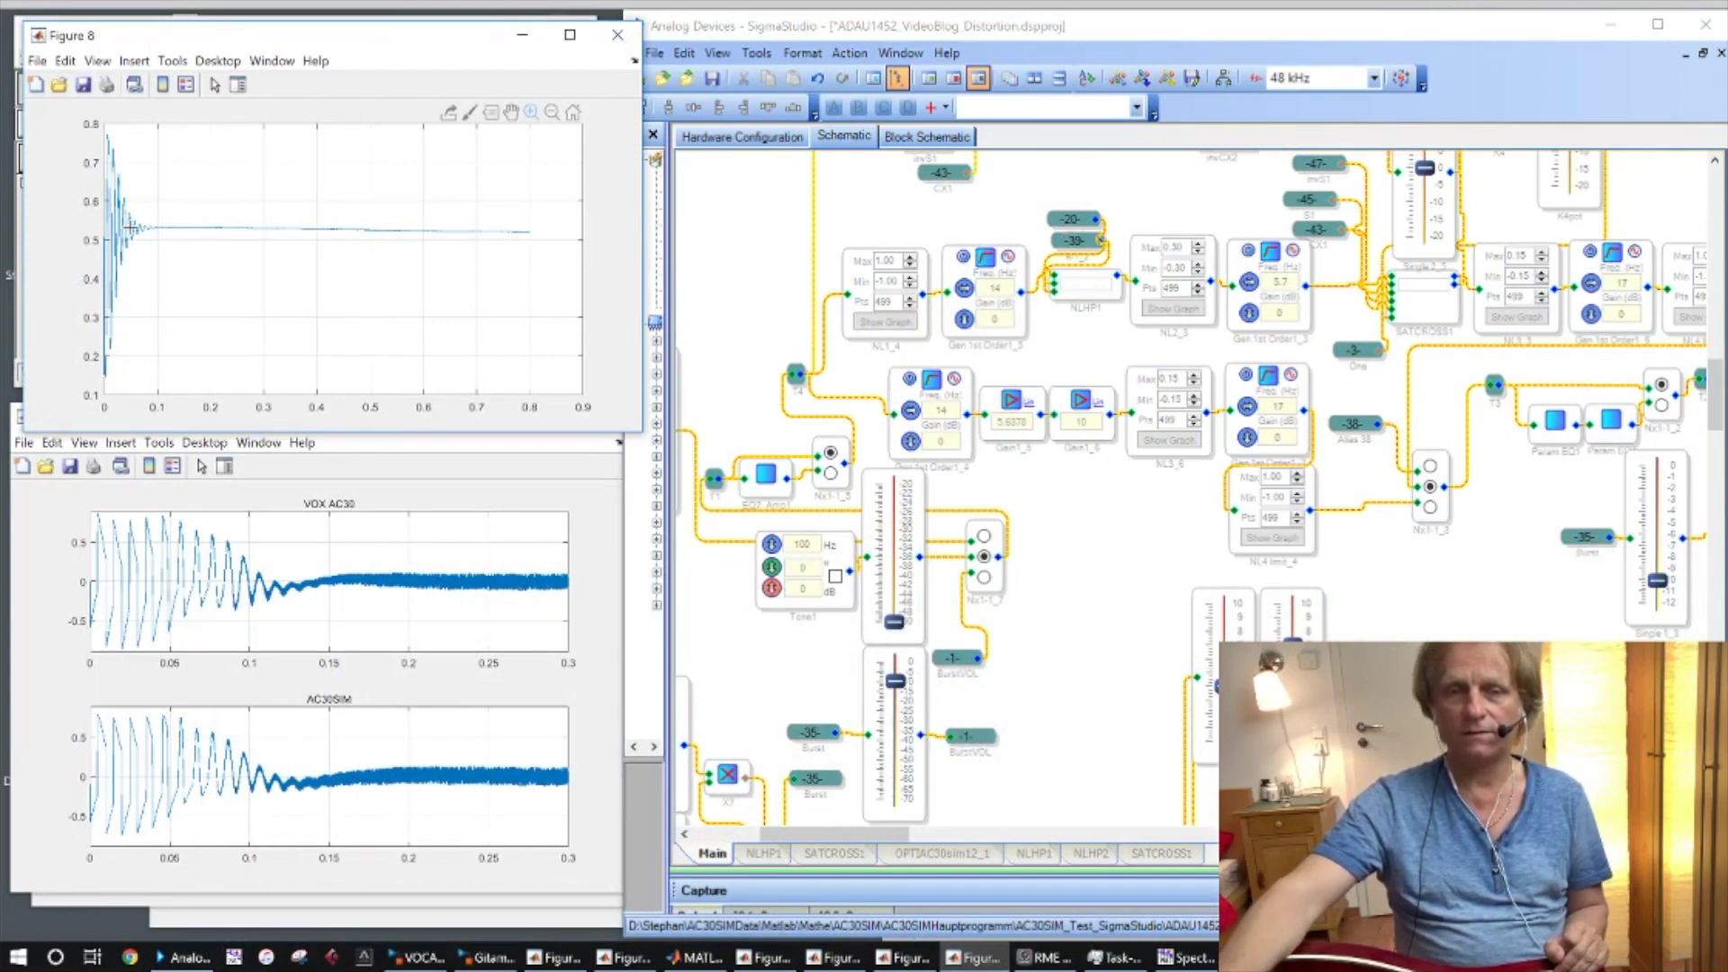
pyautogui.moveTo(641, 431); pyautogui.dragTo(1703, 621)
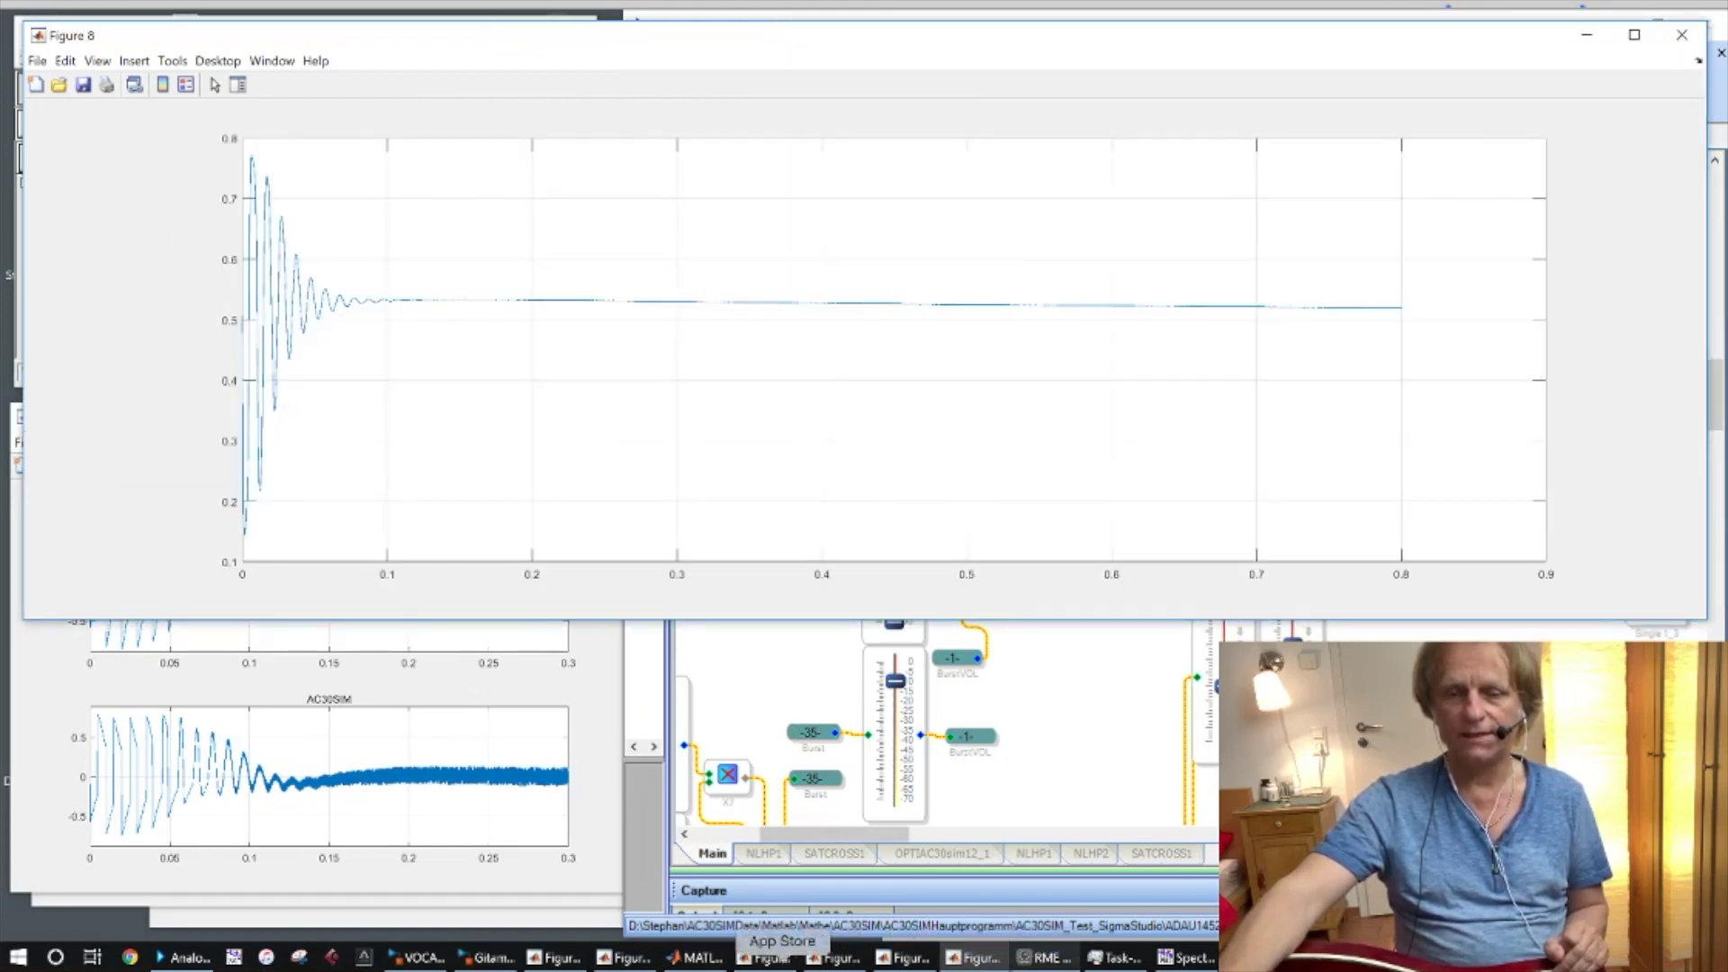
# - Briefly show the VOX AC30 Simulink schematic, then minimize it to return to Figure 8
pyautogui.click(421, 958)
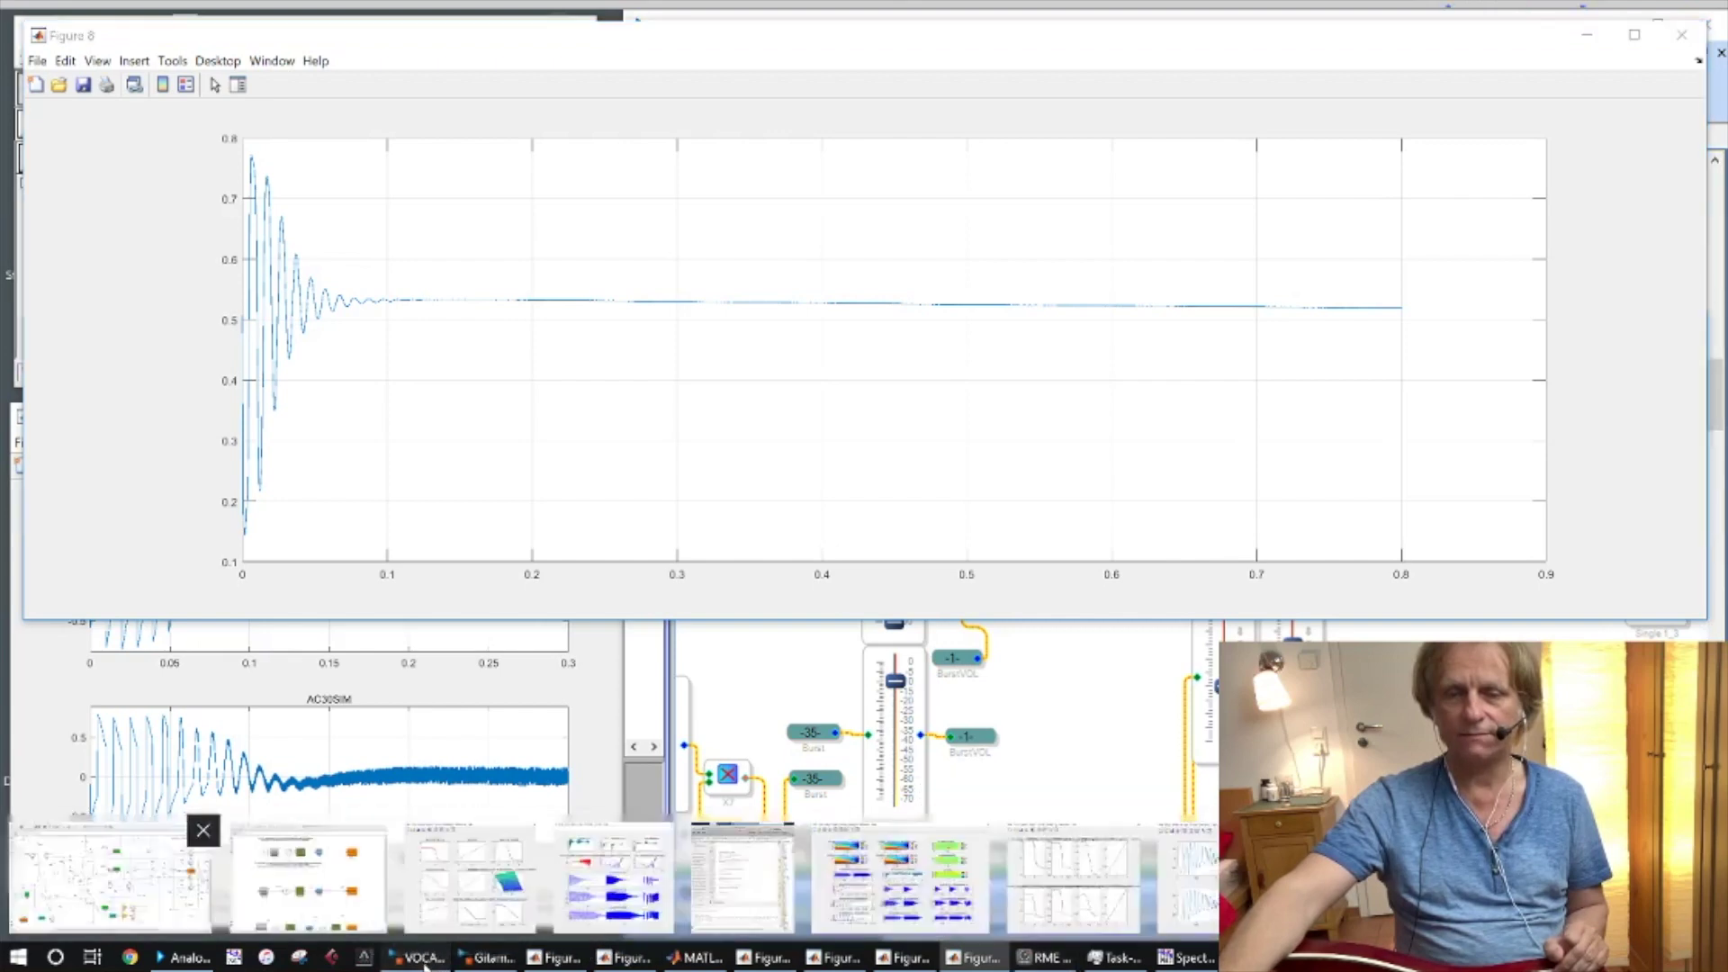
pyautogui.click(108, 878)
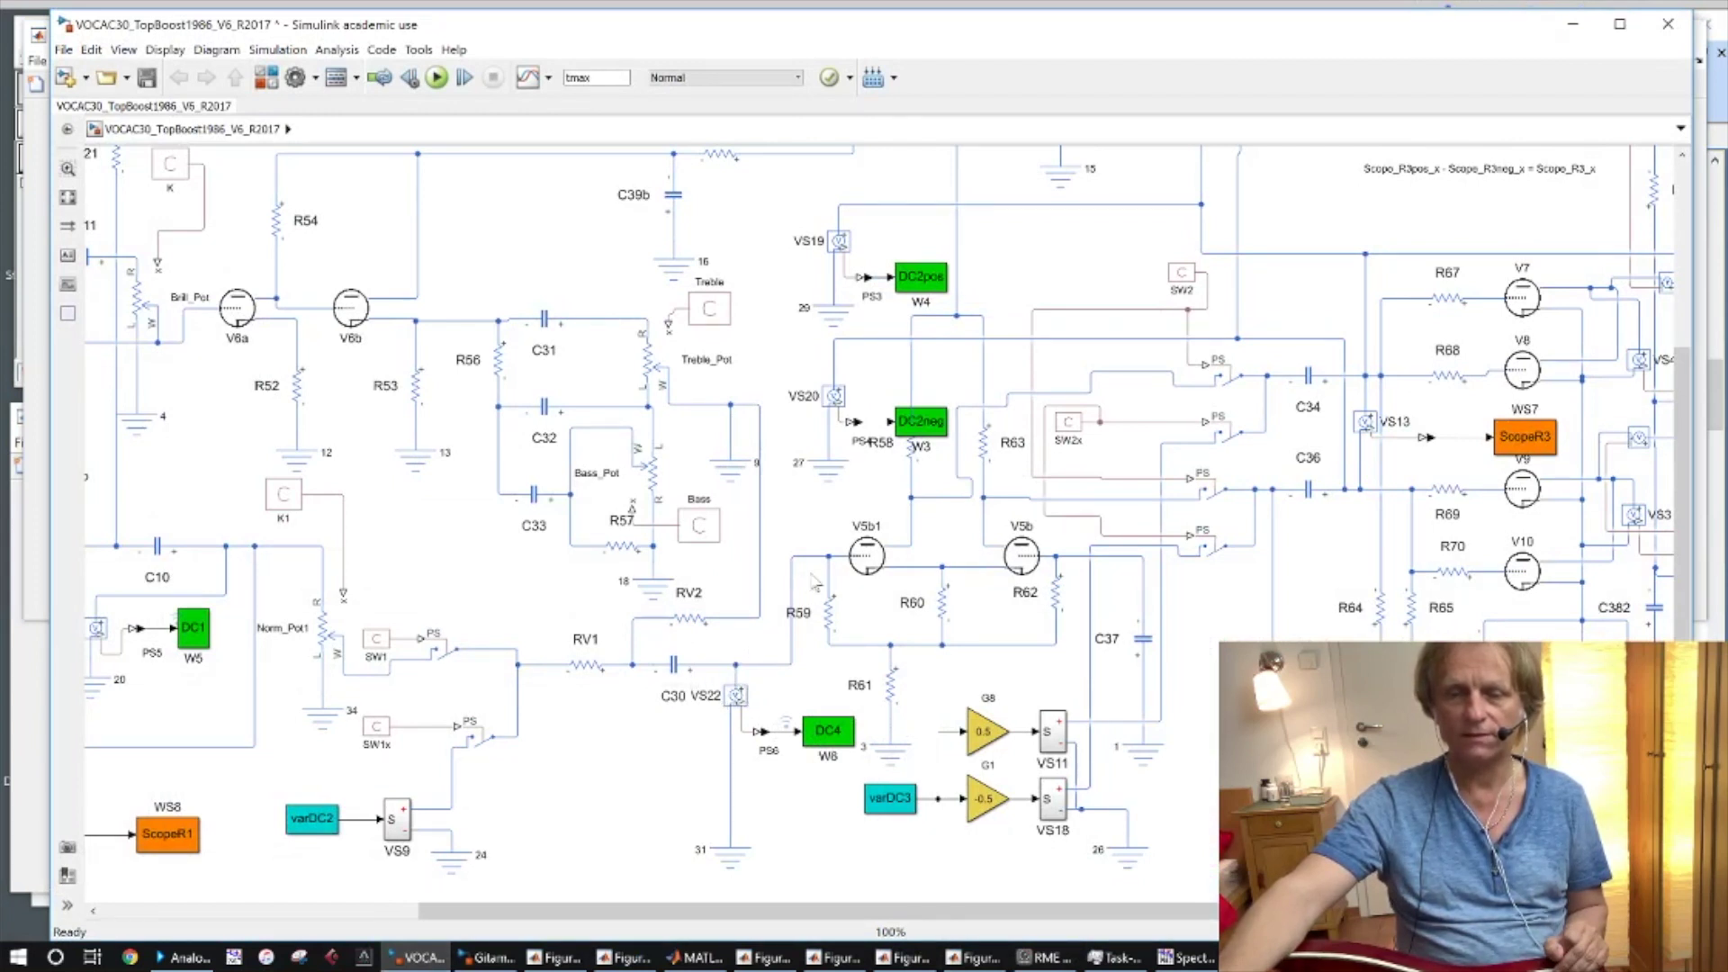
pyautogui.click(1571, 35)
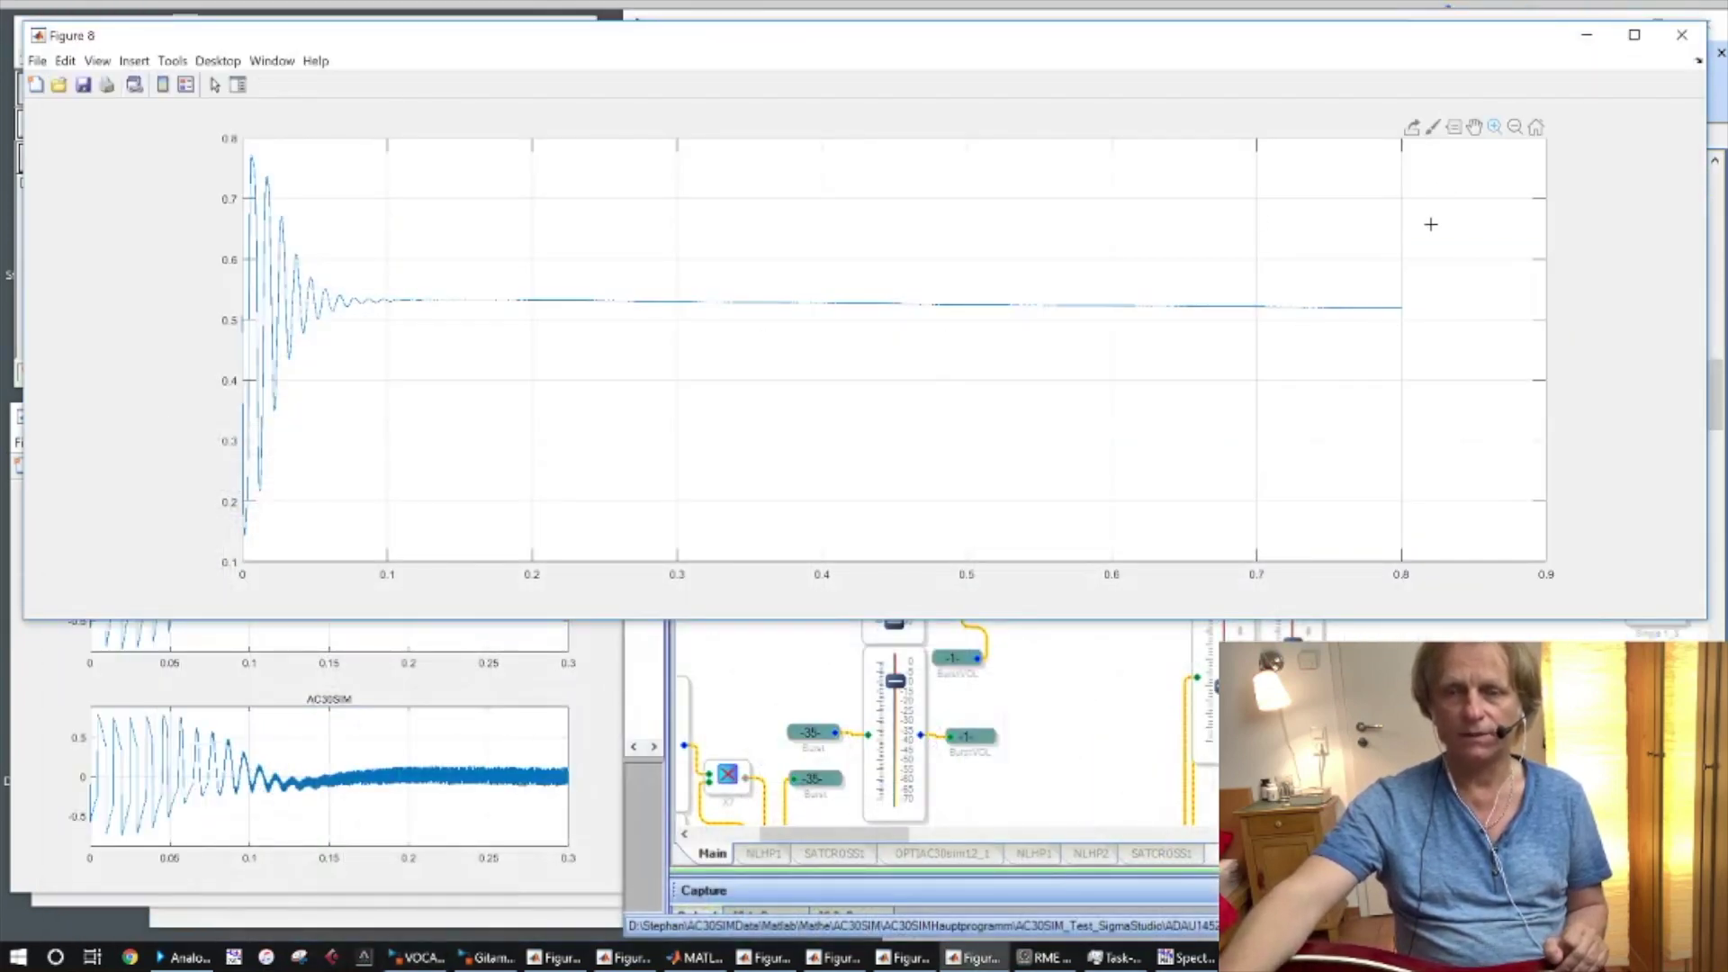
# - Zoom Figure 8 twice into the falling curve between about 0.515 and 0.54, then raise Figure 9
pyautogui.moveTo(1402, 330); pyautogui.dragTo(222, 272)
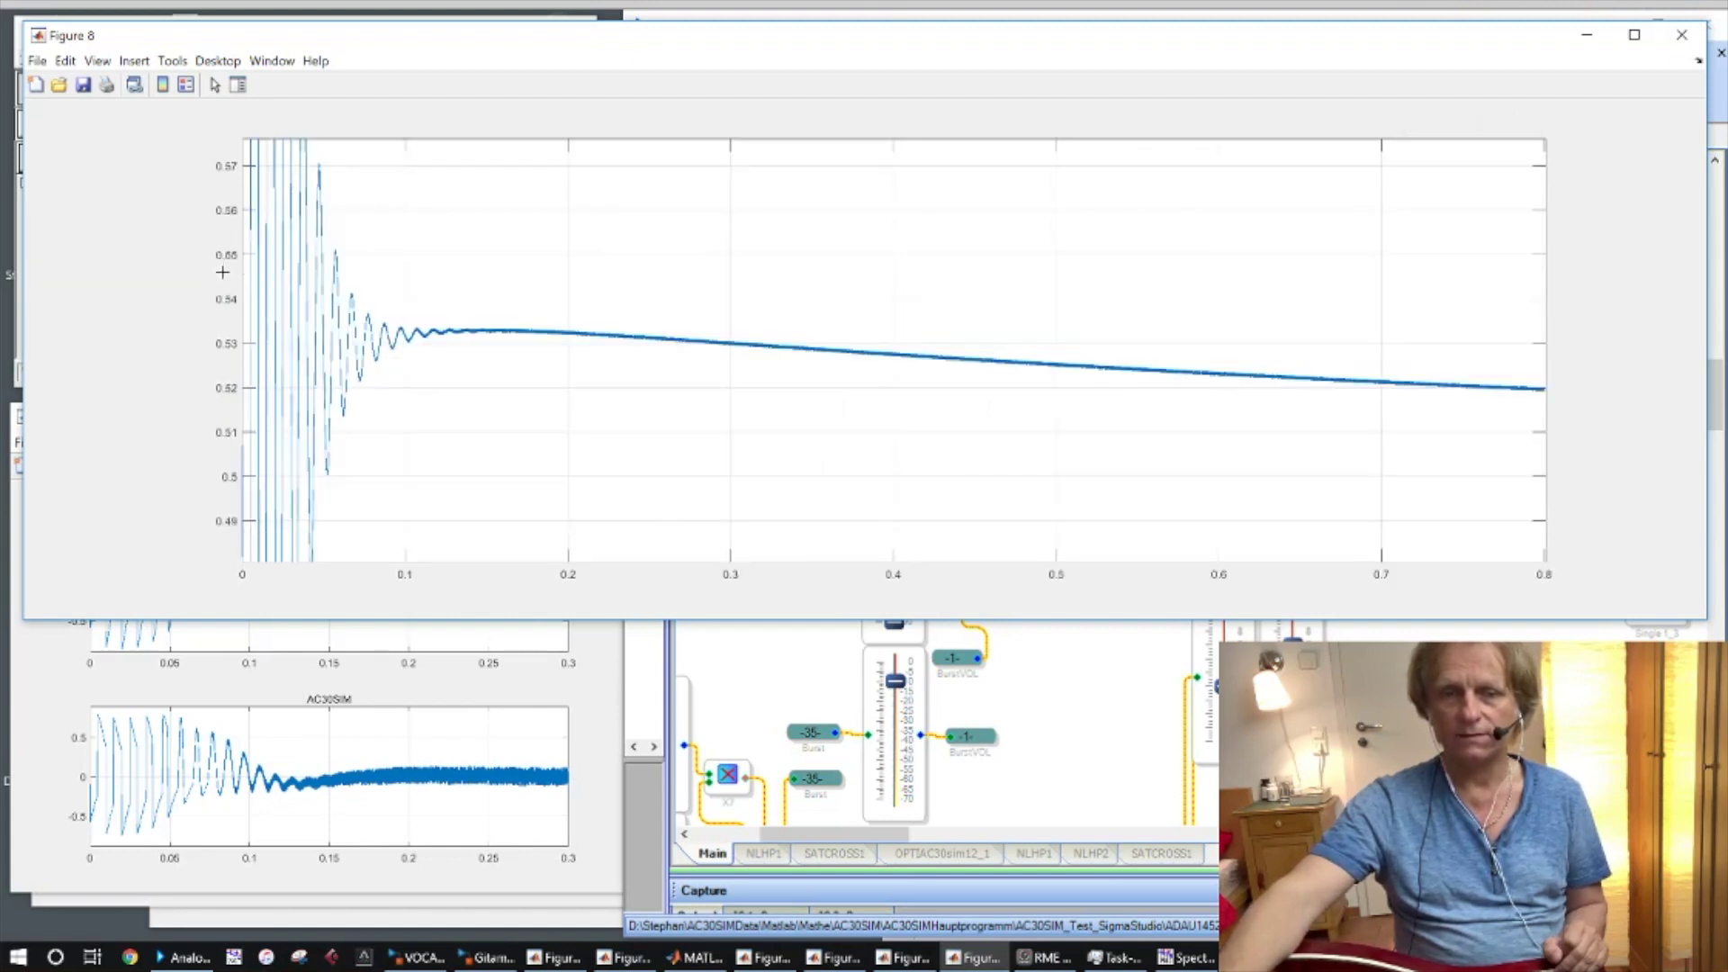
pyautogui.moveTo(244, 286); pyautogui.dragTo(1549, 413)
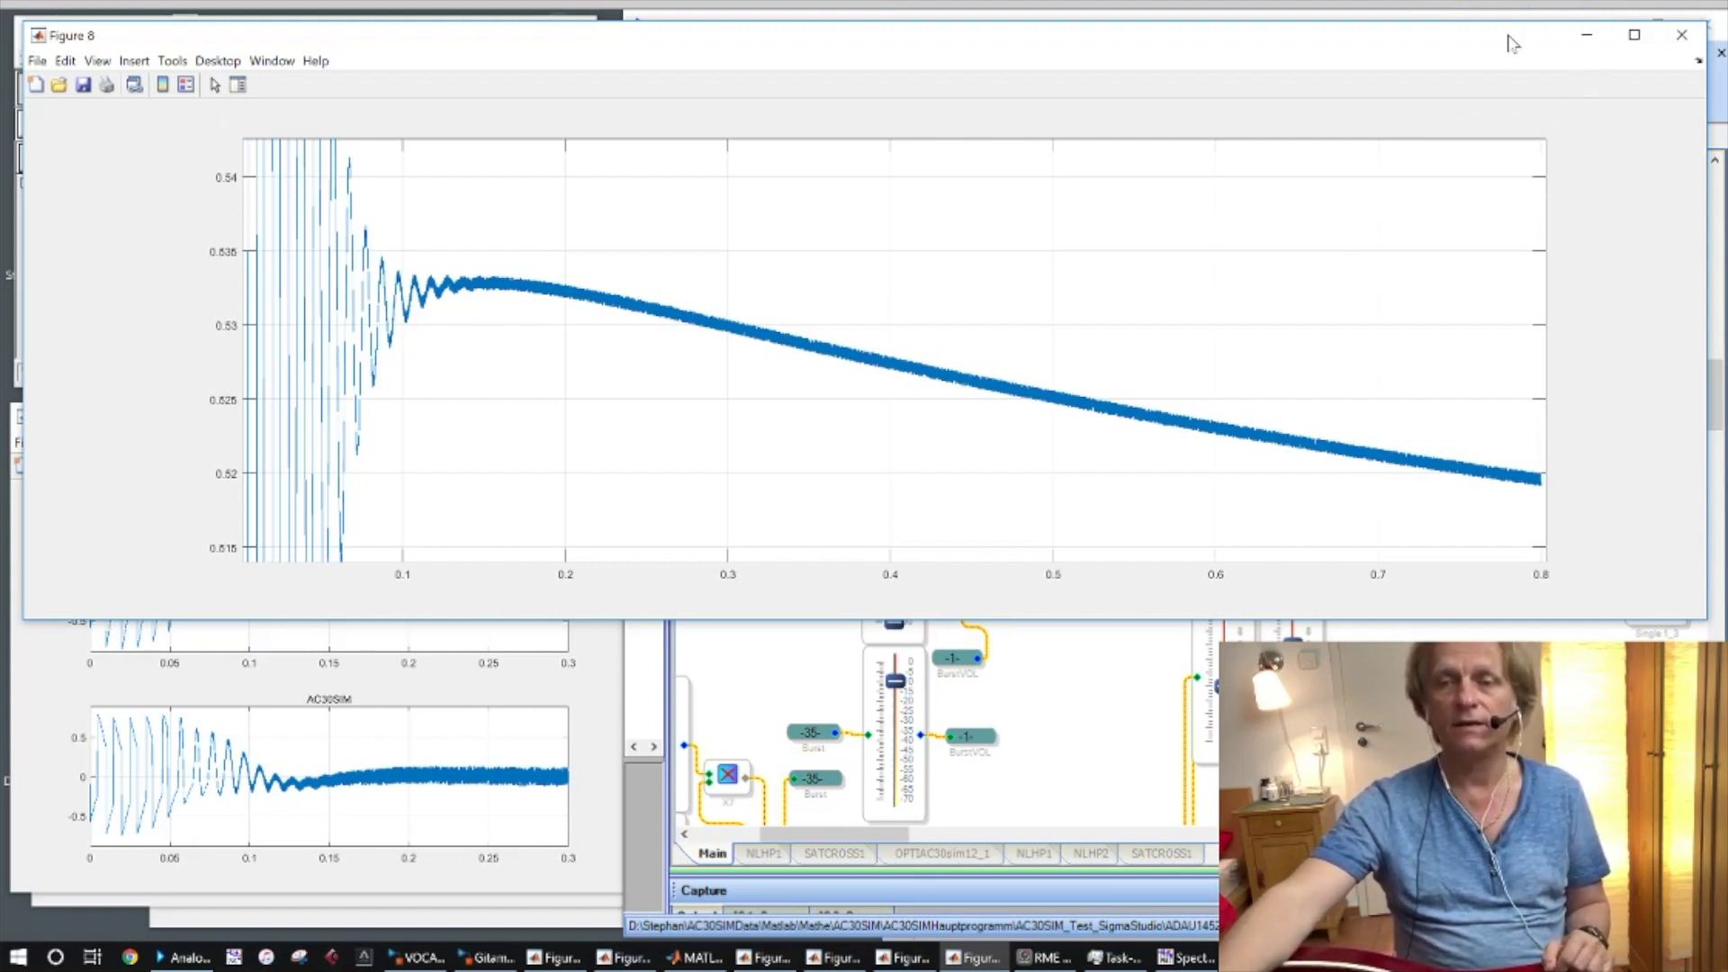
pyautogui.moveTo(1511, 43); pyautogui.dragTo(1516, 38)
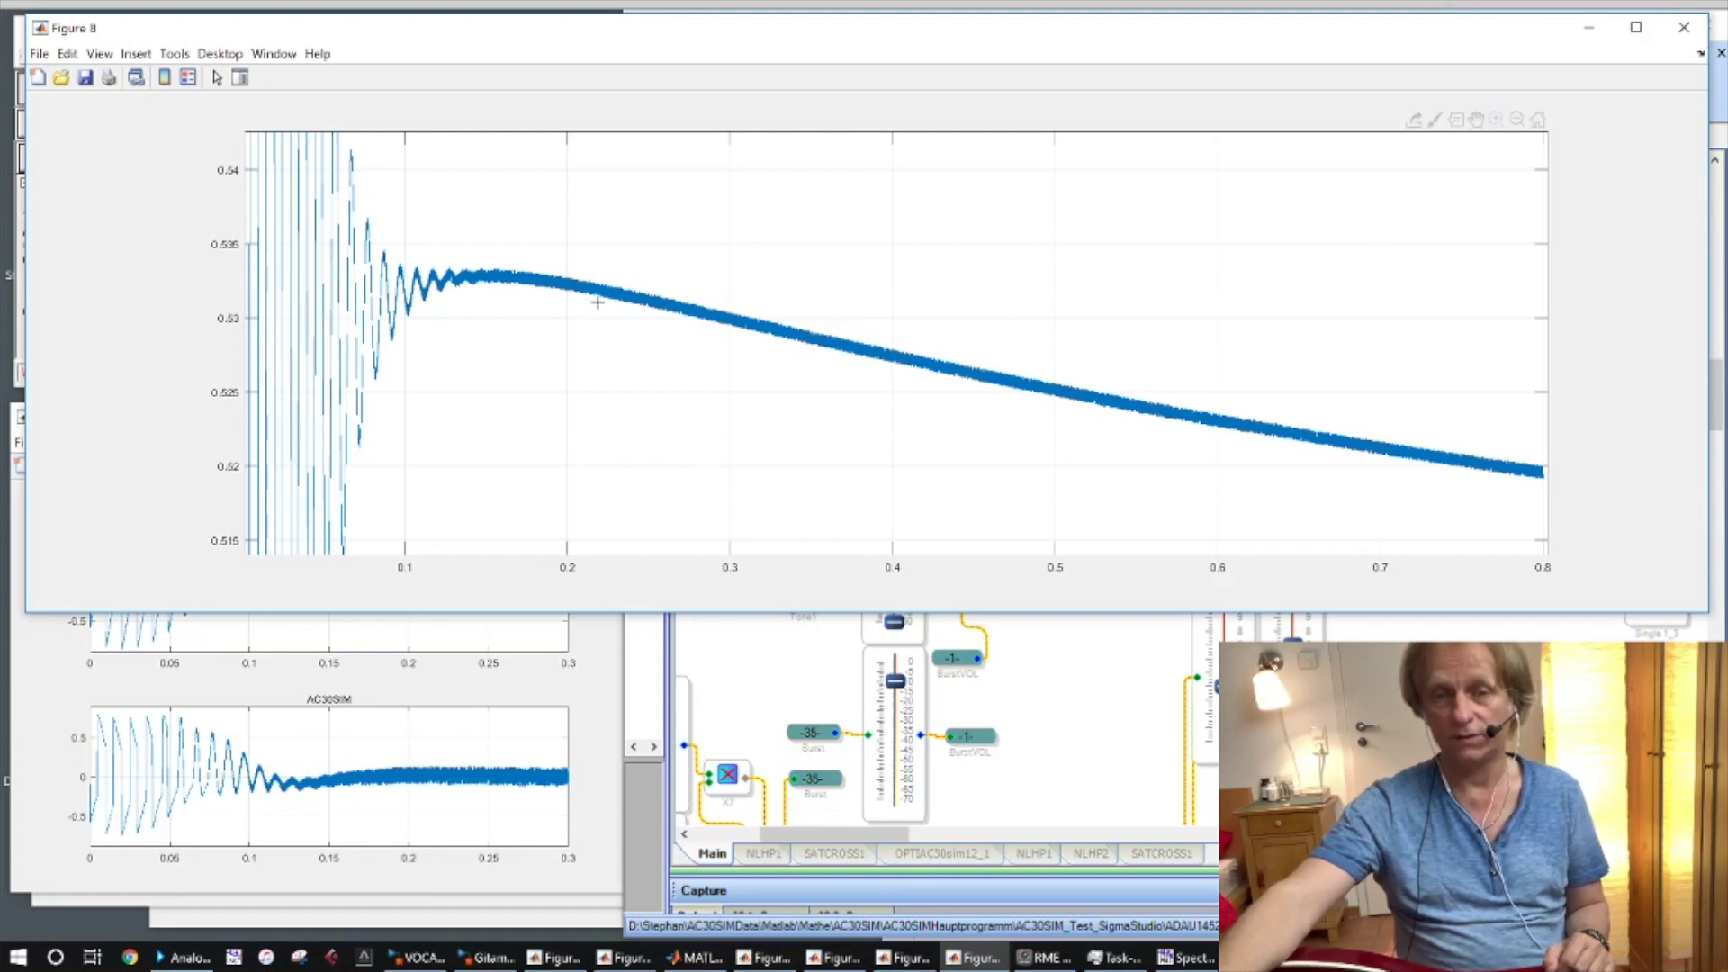
pyautogui.click(579, 745)
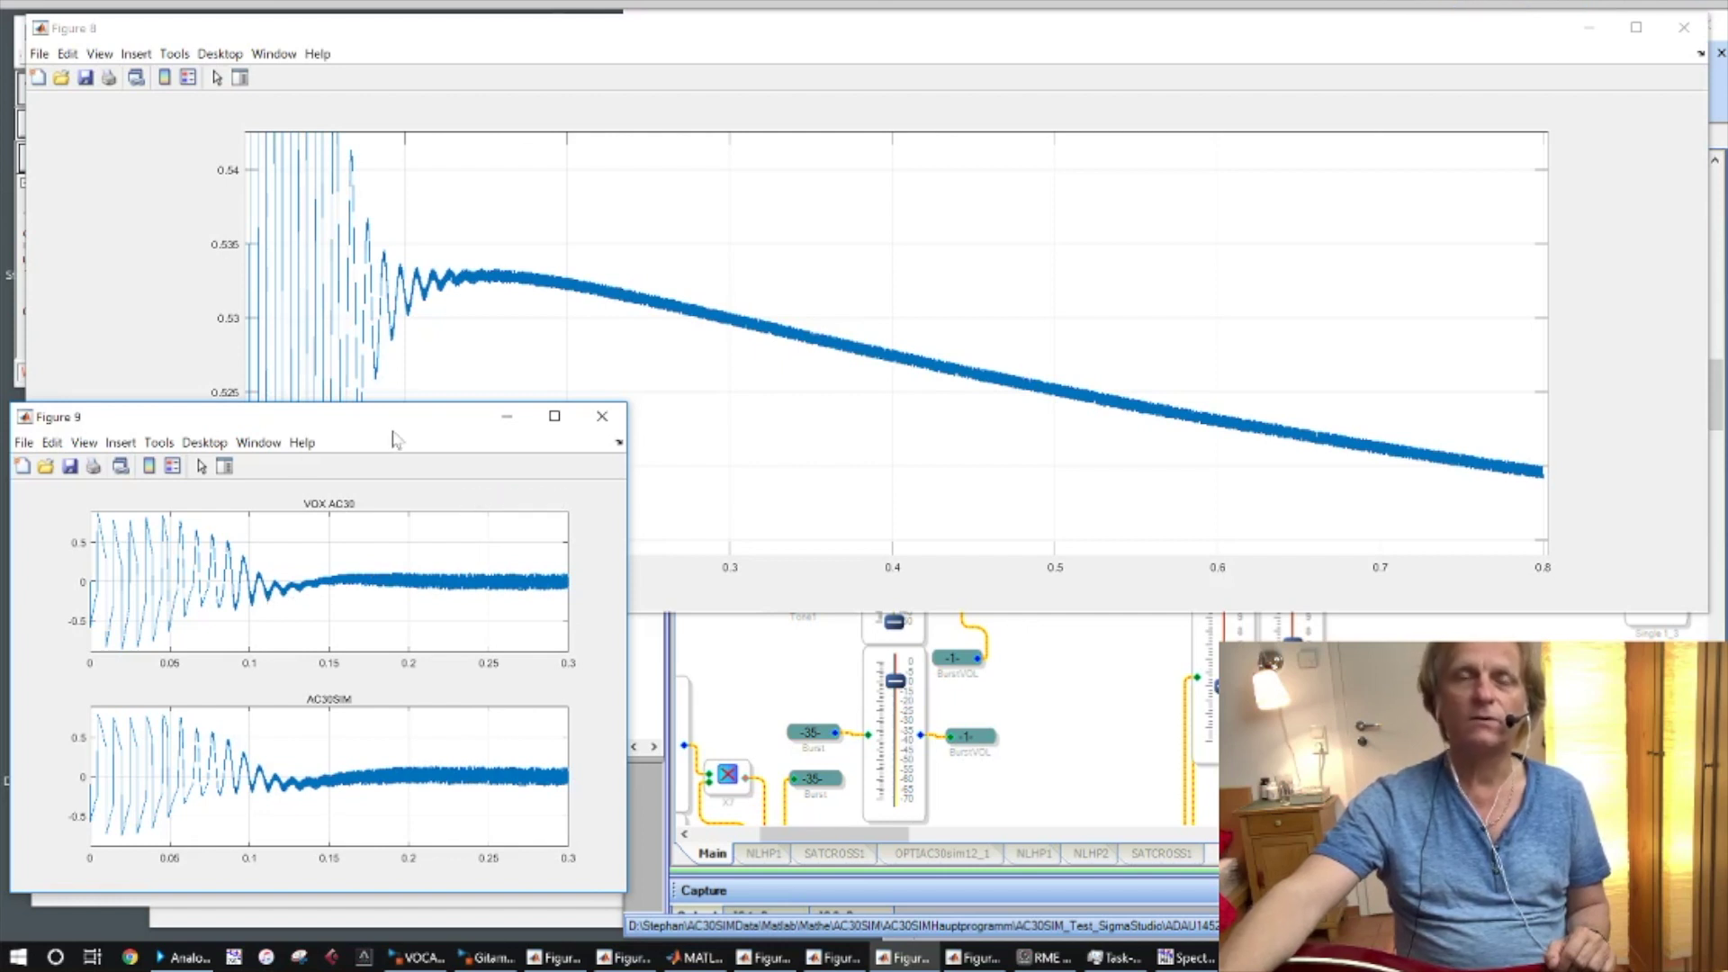
pyautogui.moveTo(394, 427); pyautogui.dragTo(399, 422)
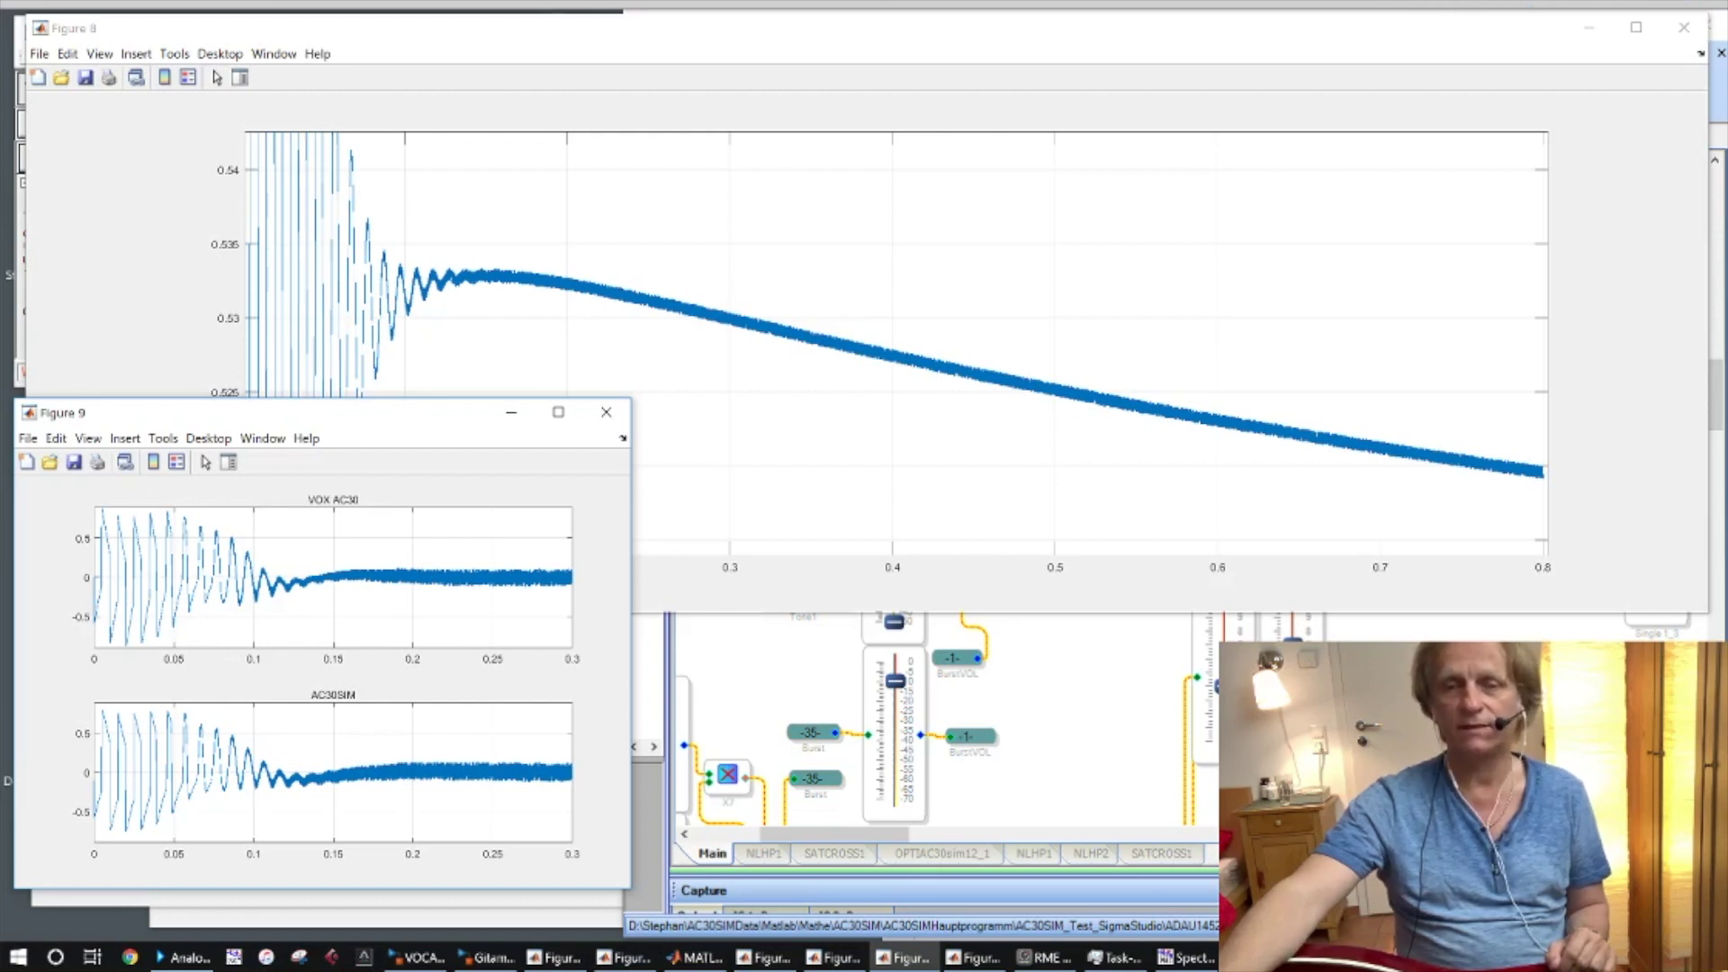
pyautogui.moveTo(400, 422); pyautogui.dragTo(402, 440)
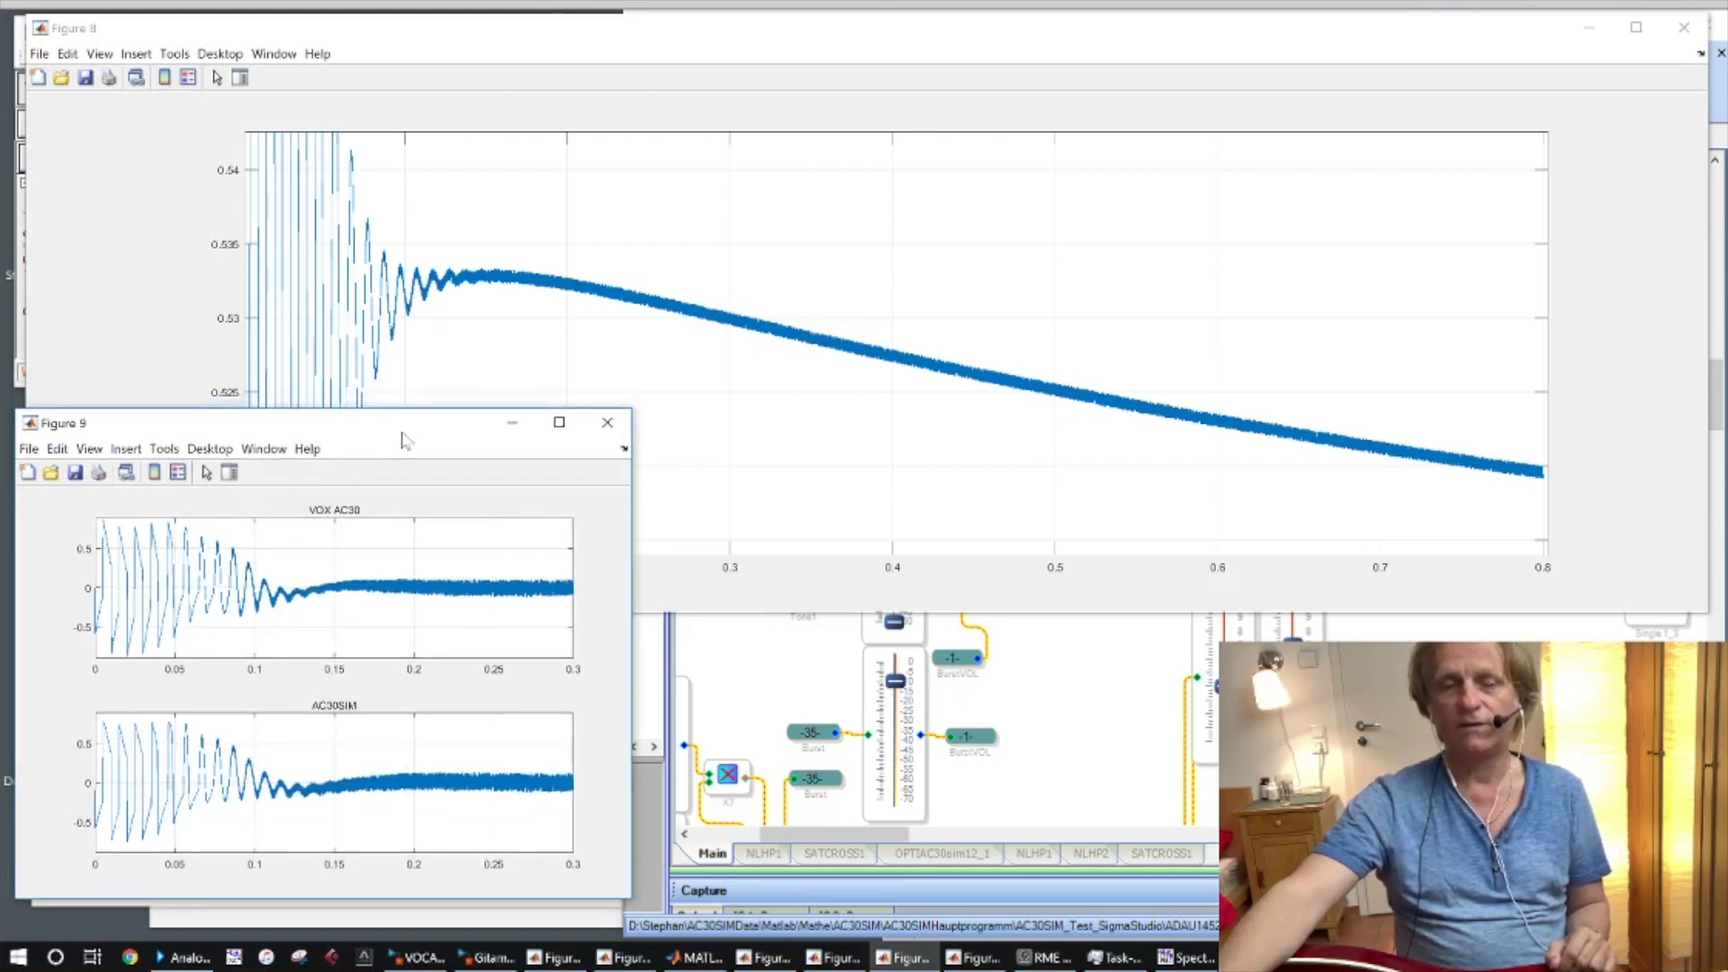
pyautogui.moveTo(324, 572)
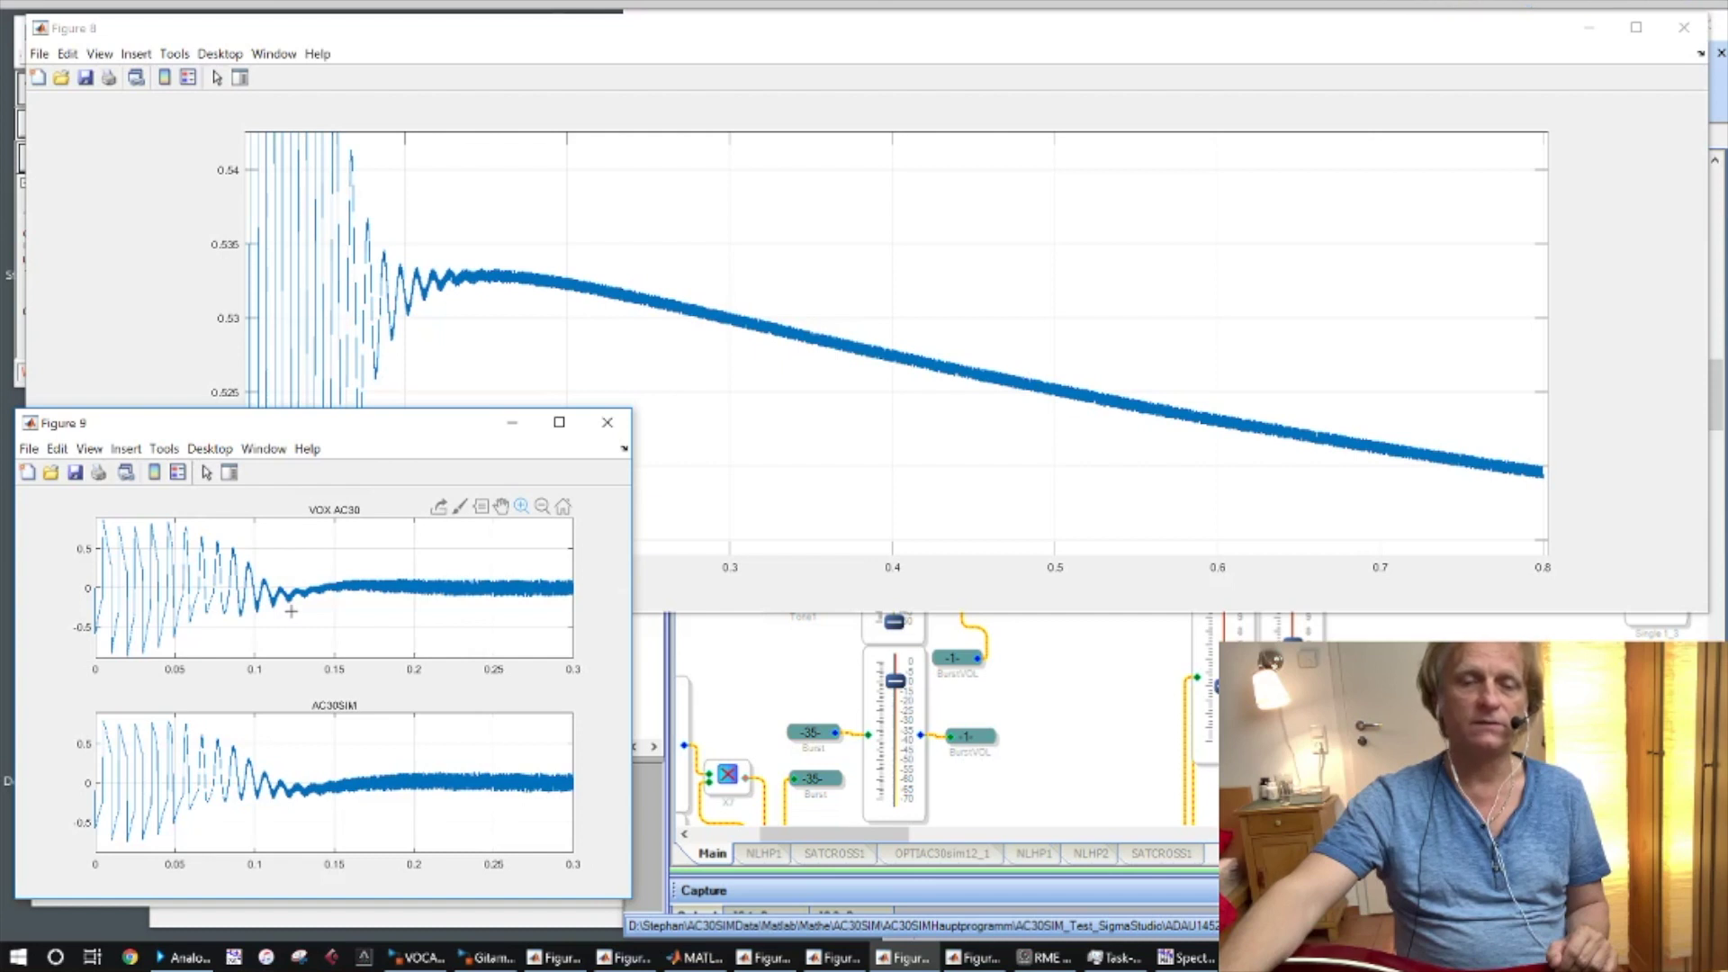
pyautogui.moveTo(424, 437); pyautogui.dragTo(428, 435)
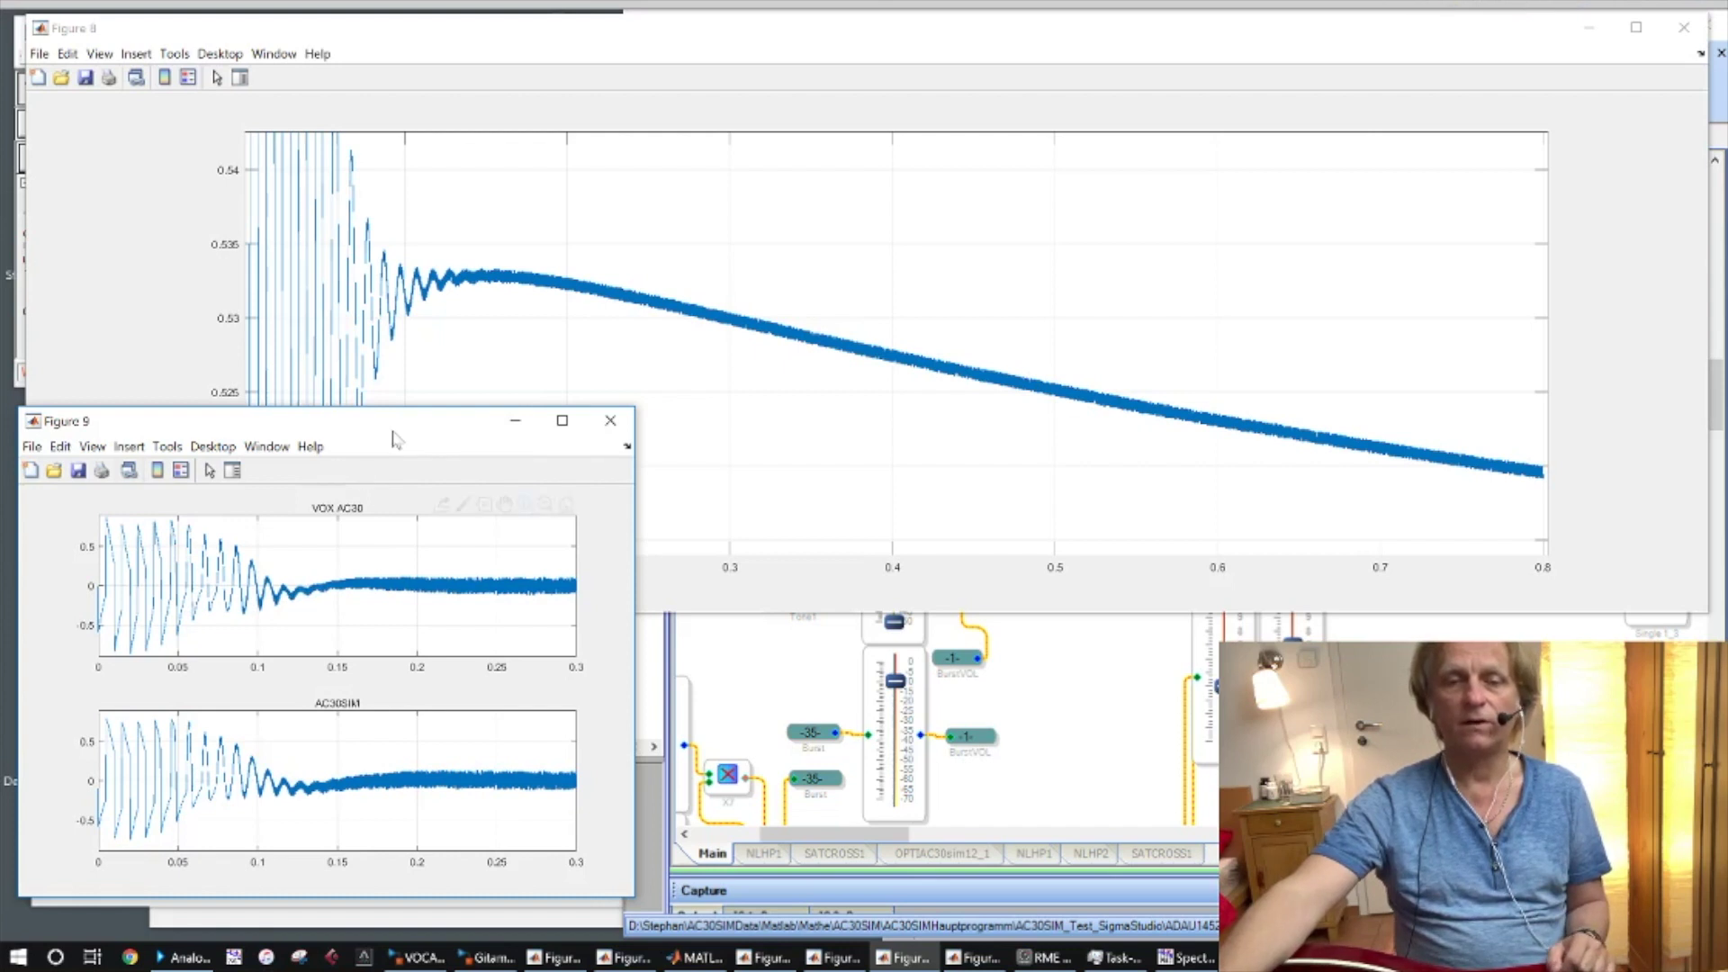
pyautogui.moveTo(397, 436); pyautogui.dragTo(389, 439)
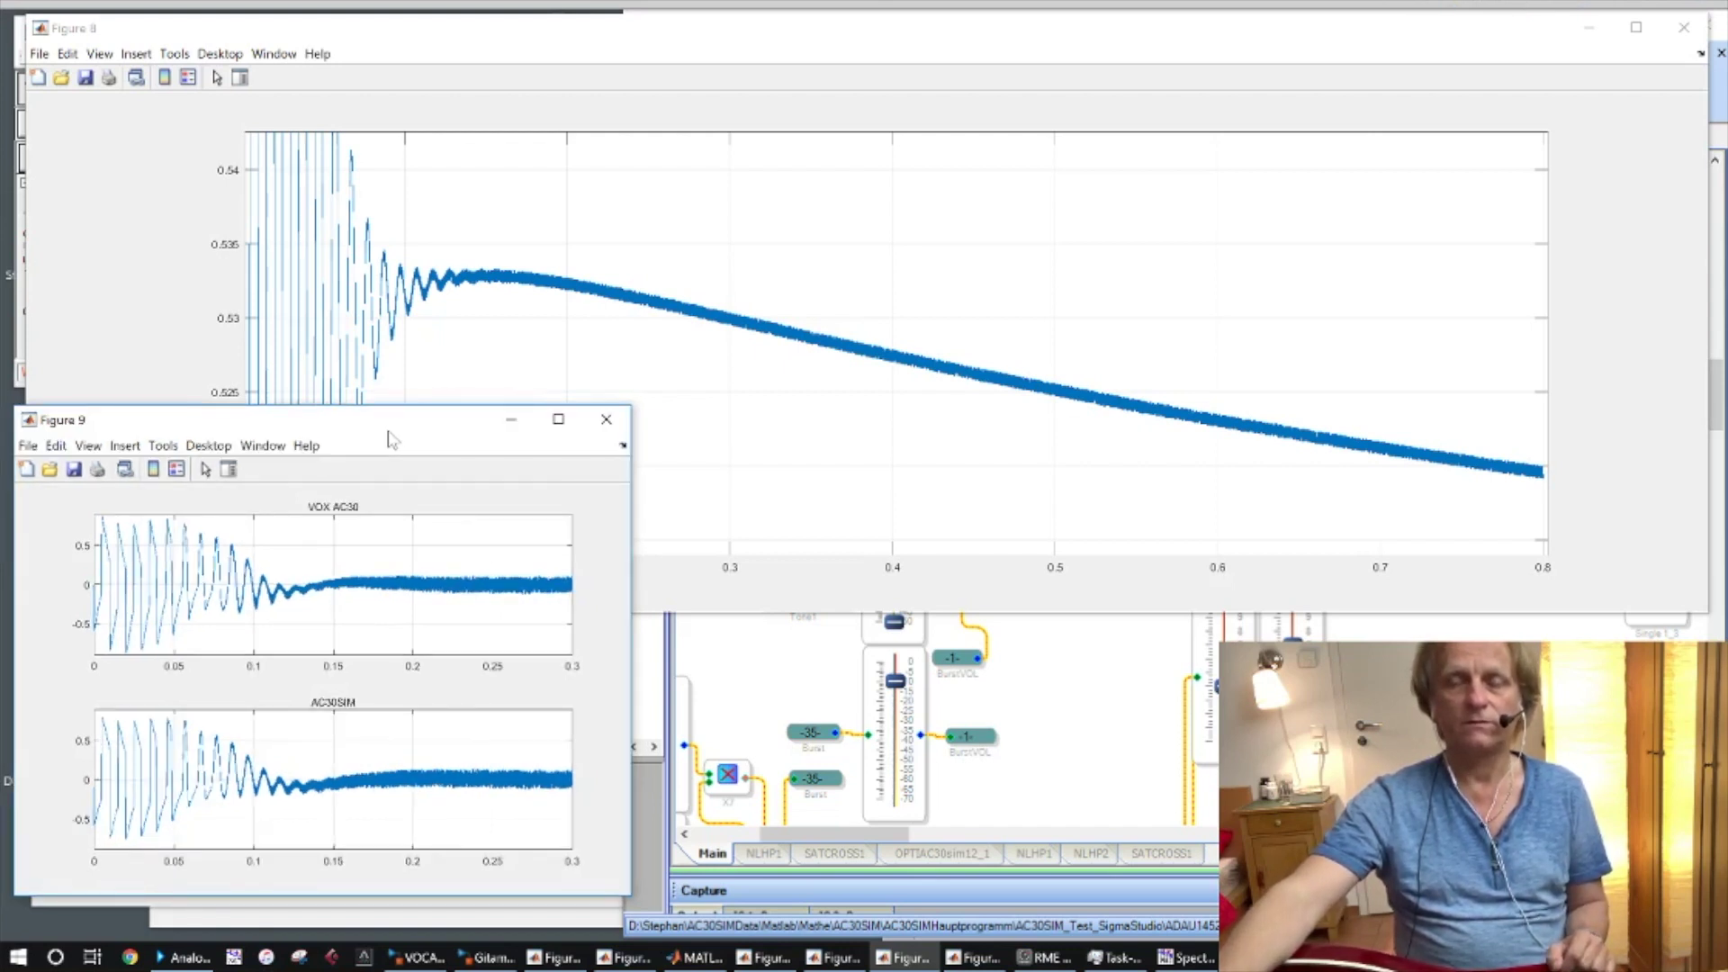
pyautogui.moveTo(389, 433); pyautogui.dragTo(394, 439)
pyautogui.moveTo(502, 510)
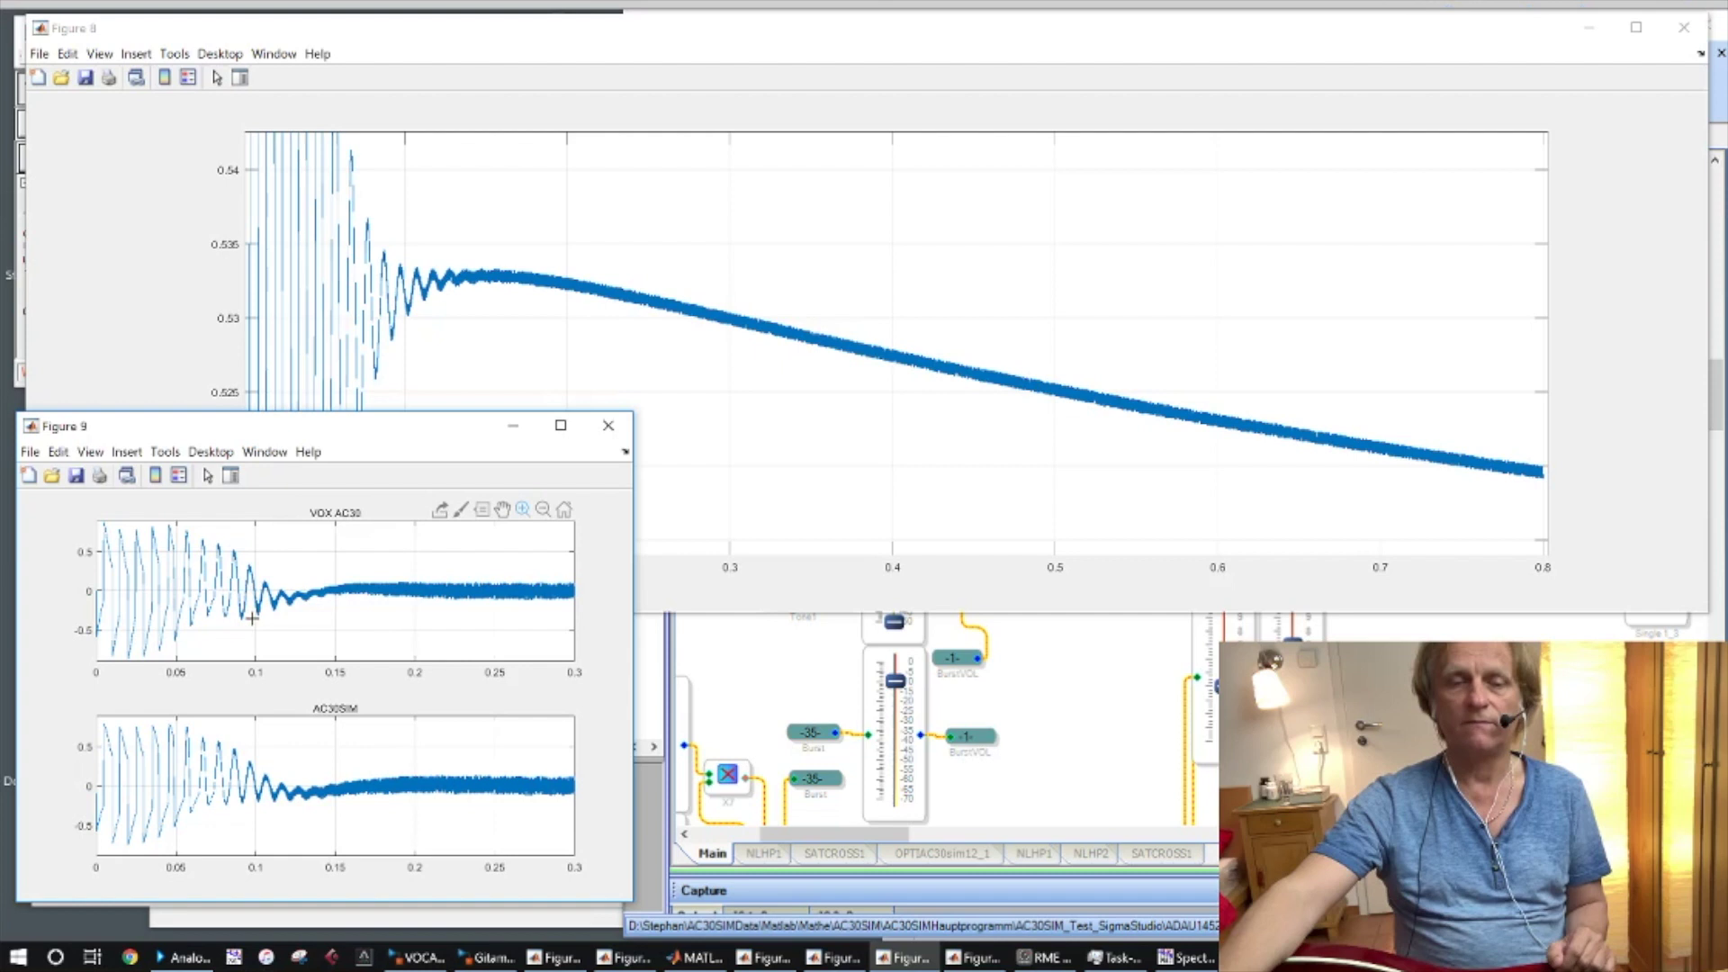
pyautogui.moveTo(424, 439); pyautogui.dragTo(431, 436)
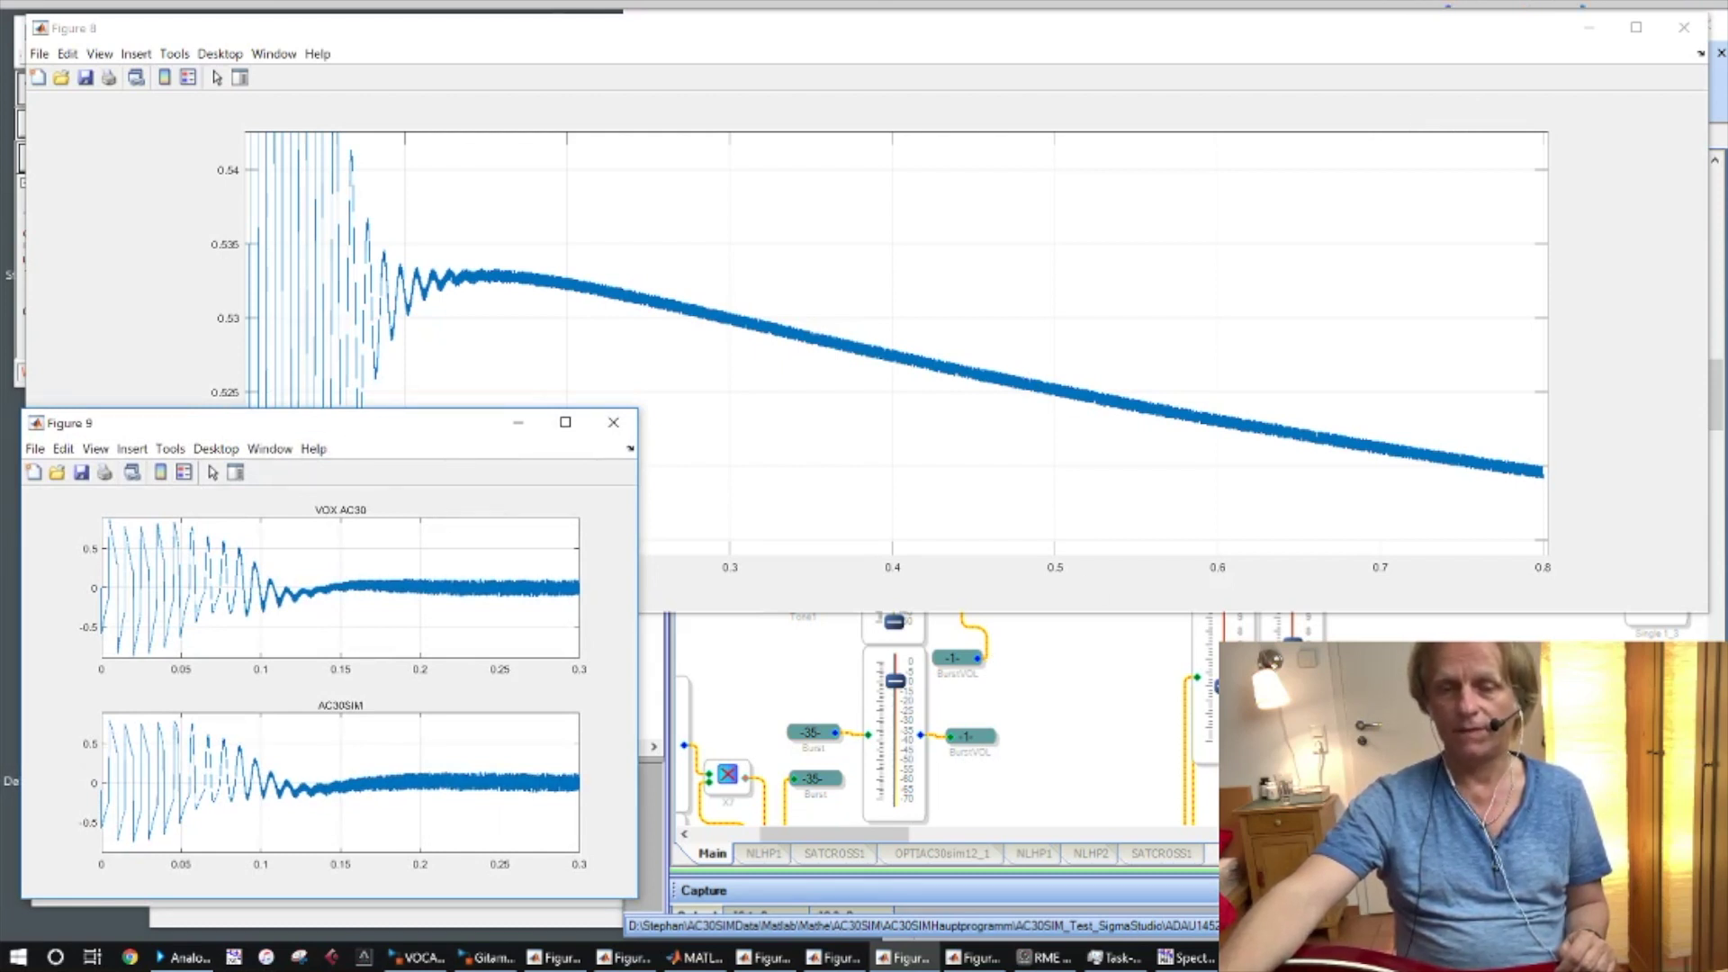
pyautogui.click(1588, 27)
# - Bring SigmaStudio, SpectraPLUS and Figure 9 forward, nudging Figure 9 left beside the schematic
pyautogui.click(1127, 583)
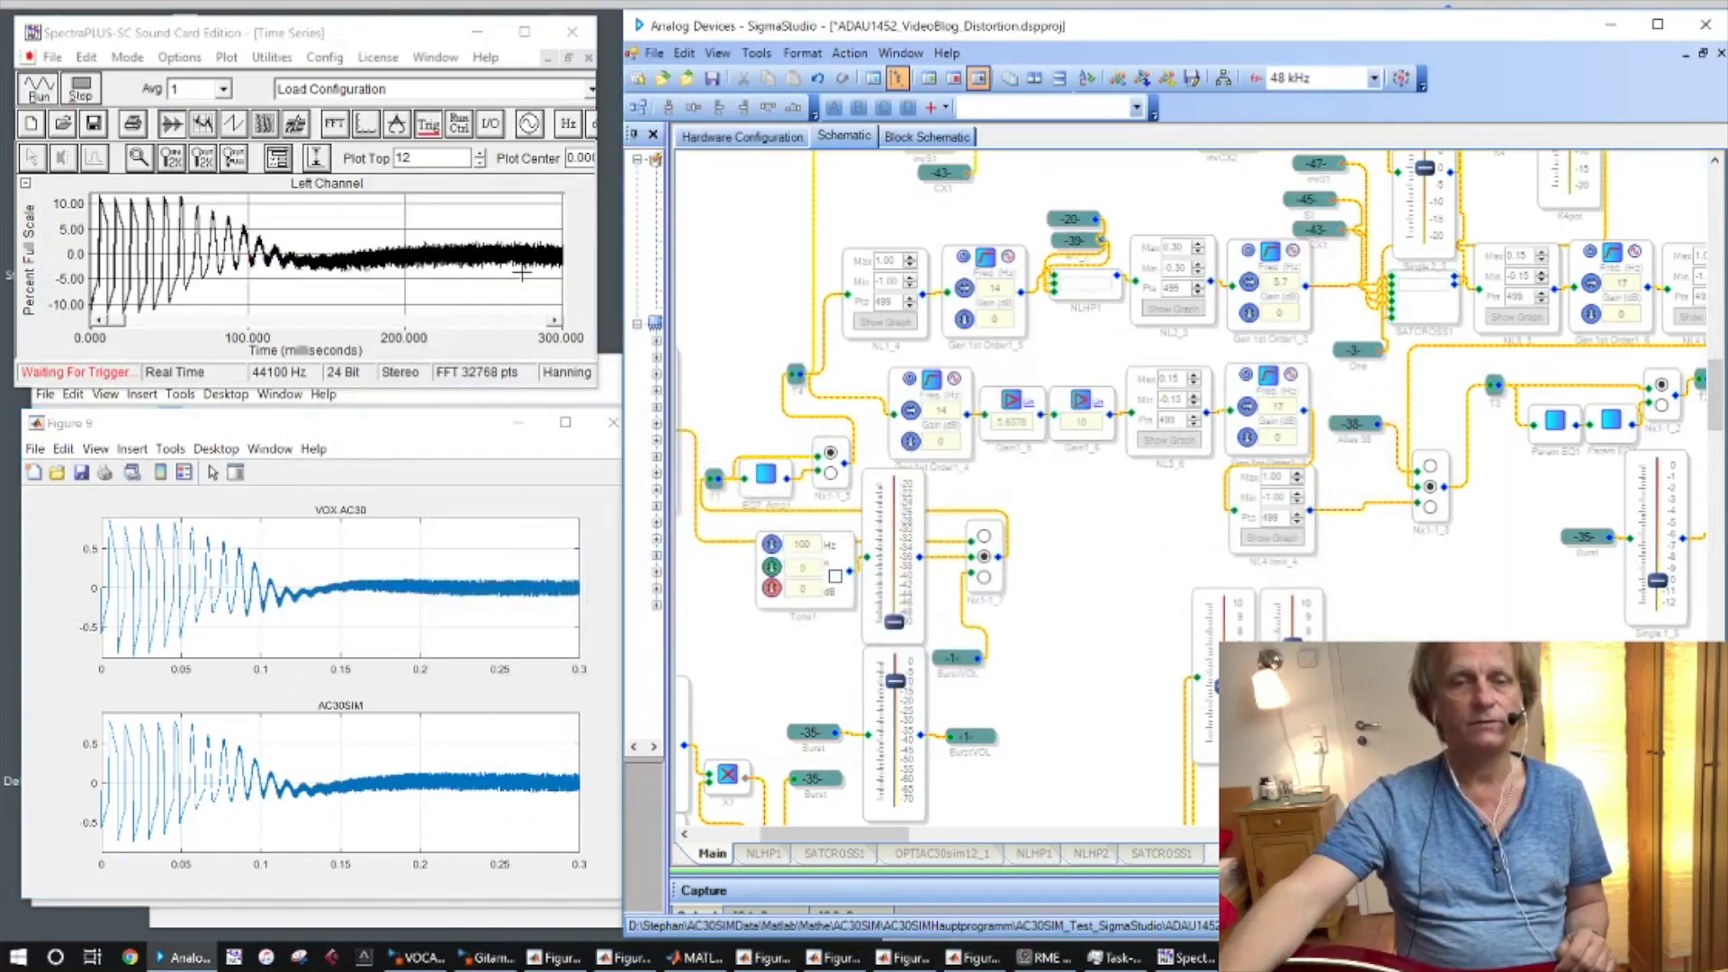
pyautogui.click(359, 38)
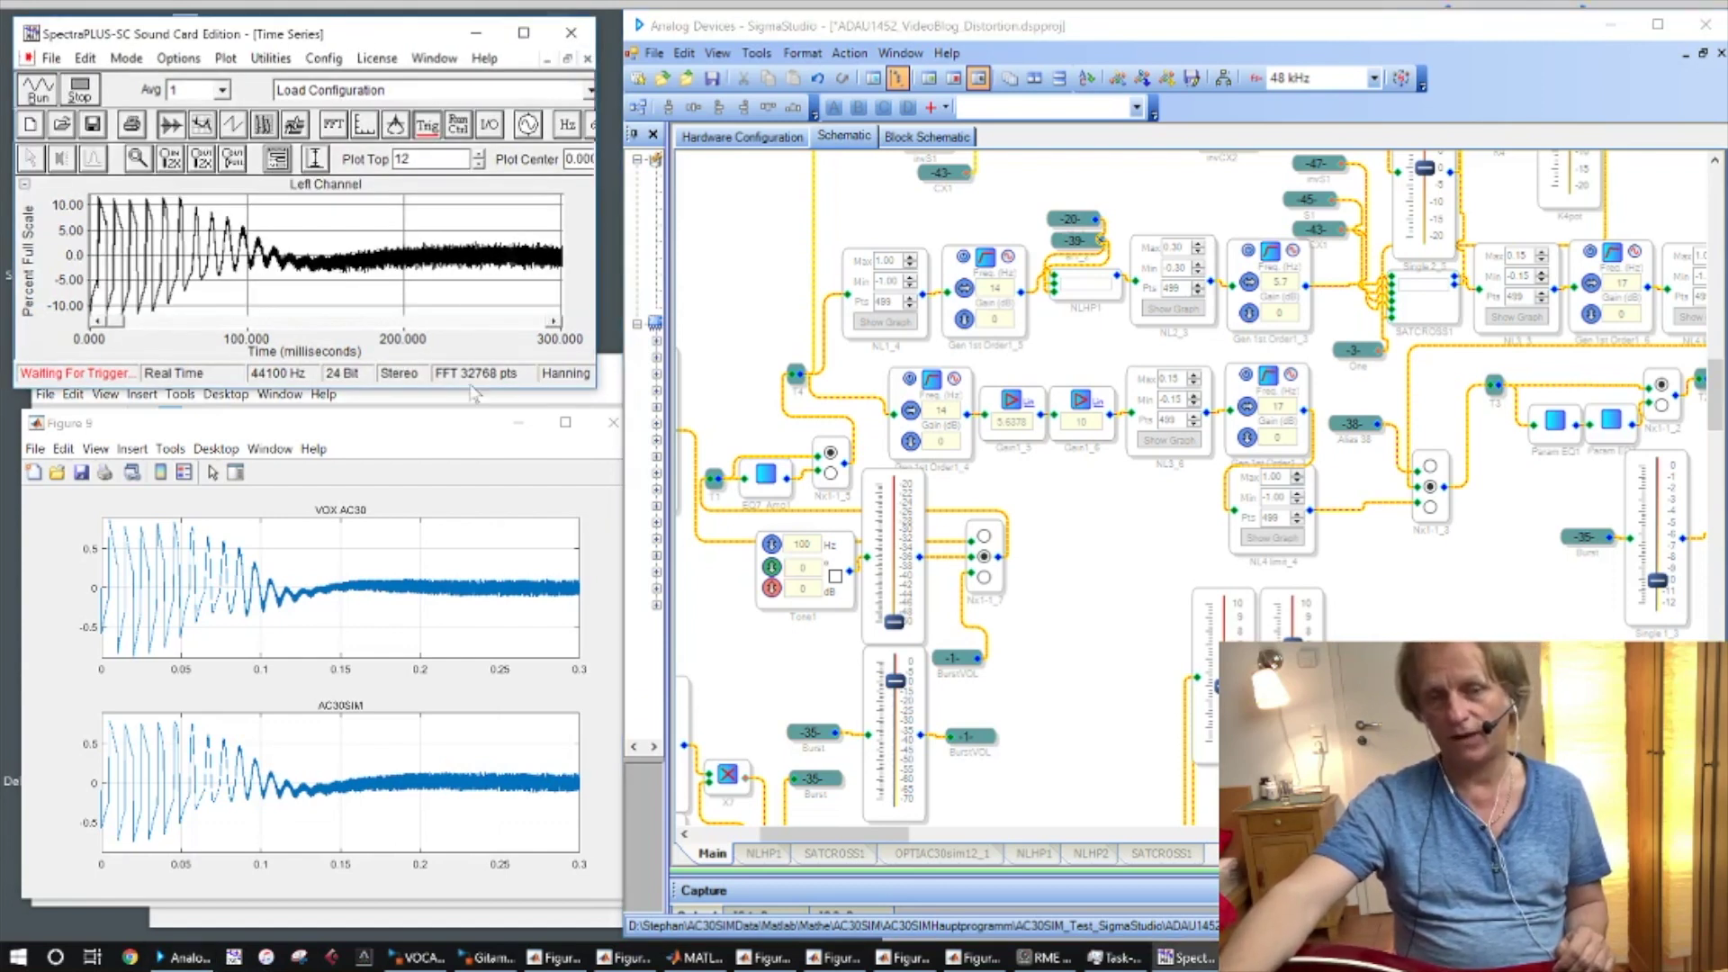
pyautogui.click(461, 434)
pyautogui.moveTo(460, 440); pyautogui.dragTo(449, 440)
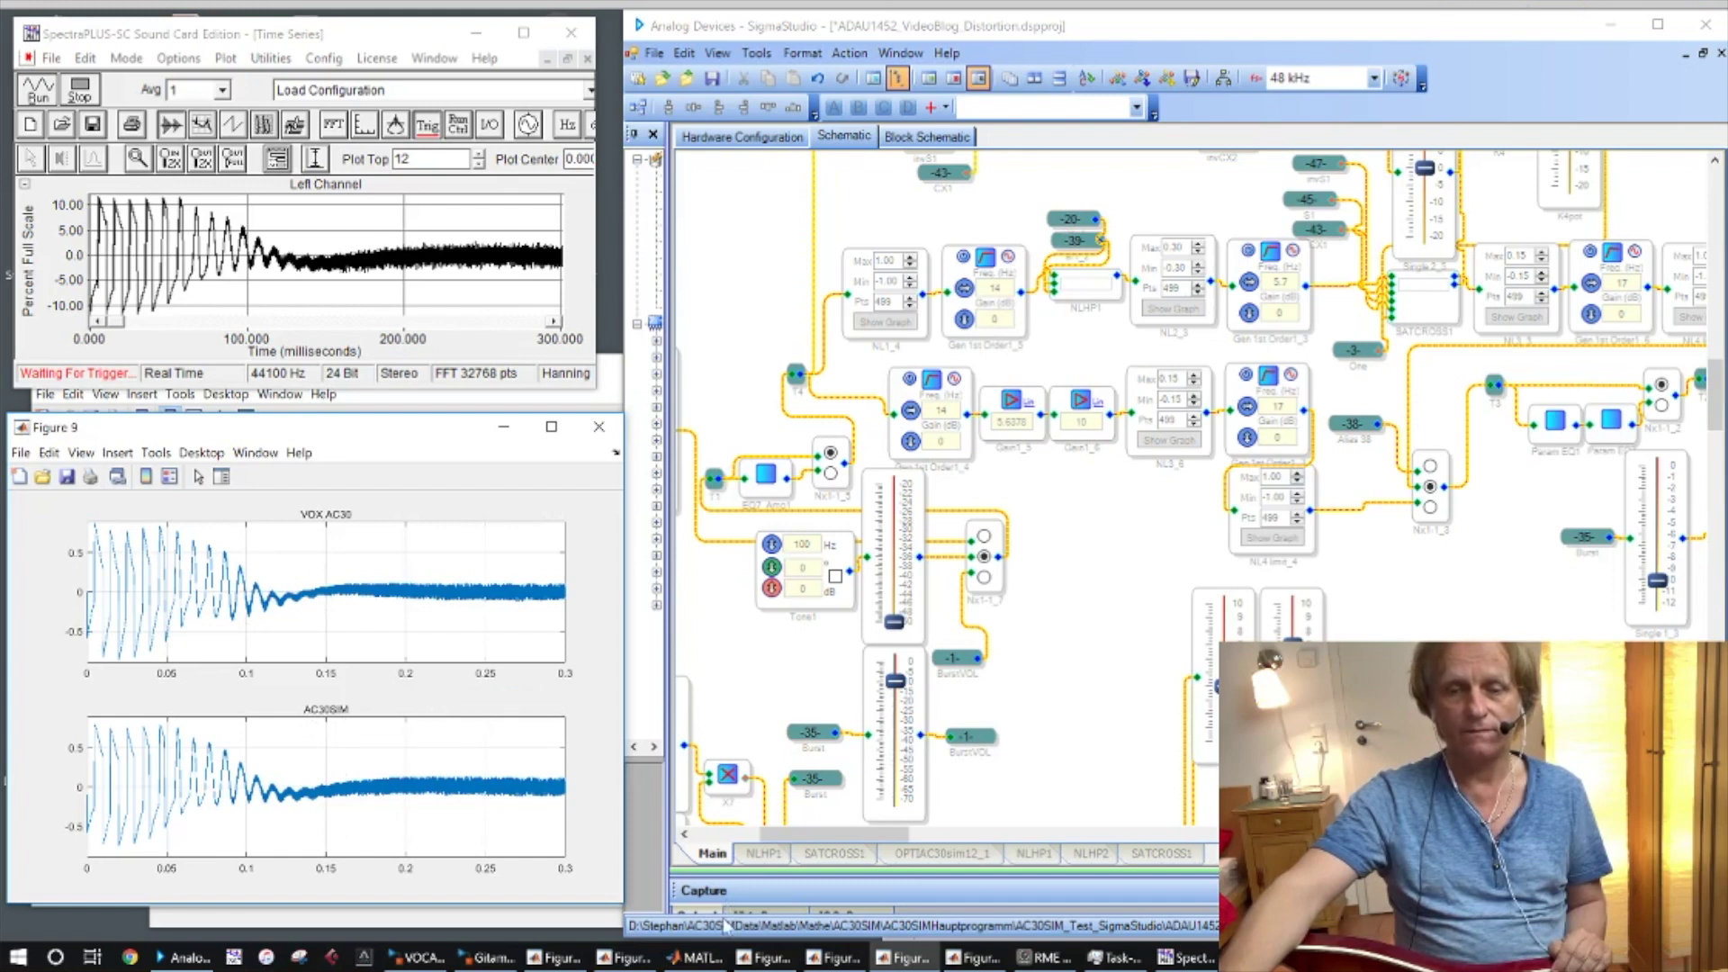
pyautogui.scroll(5, 1715, 409)
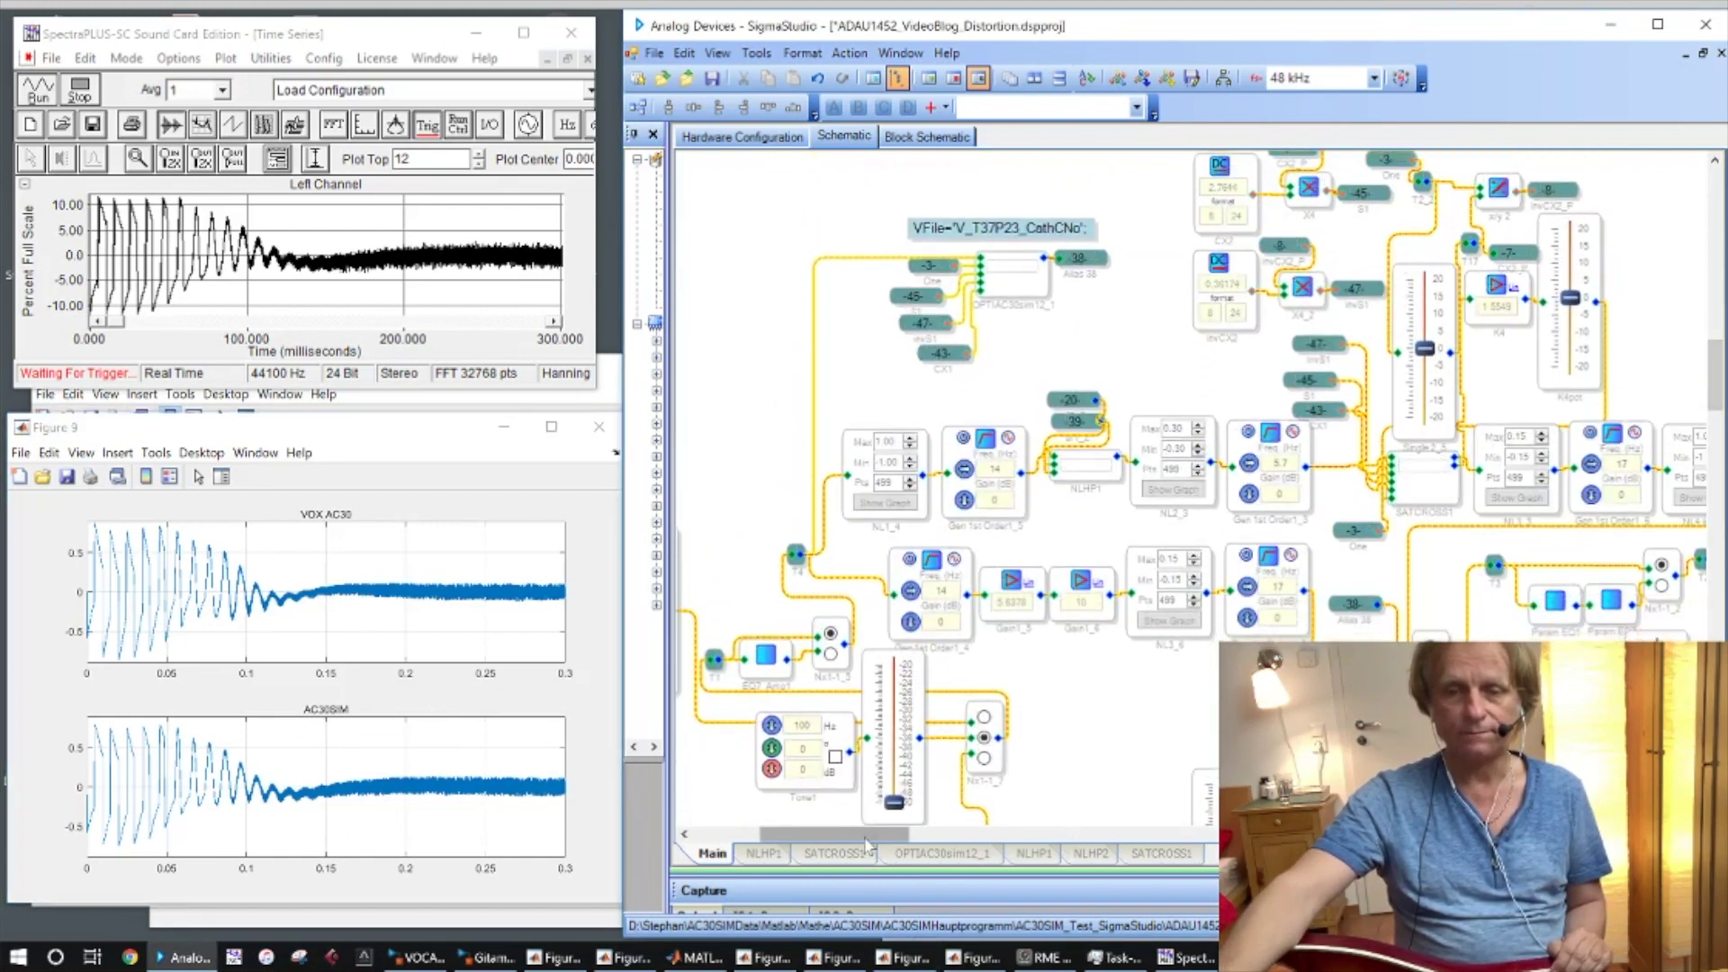
pyautogui.moveTo(868, 836); pyautogui.dragTo(881, 840)
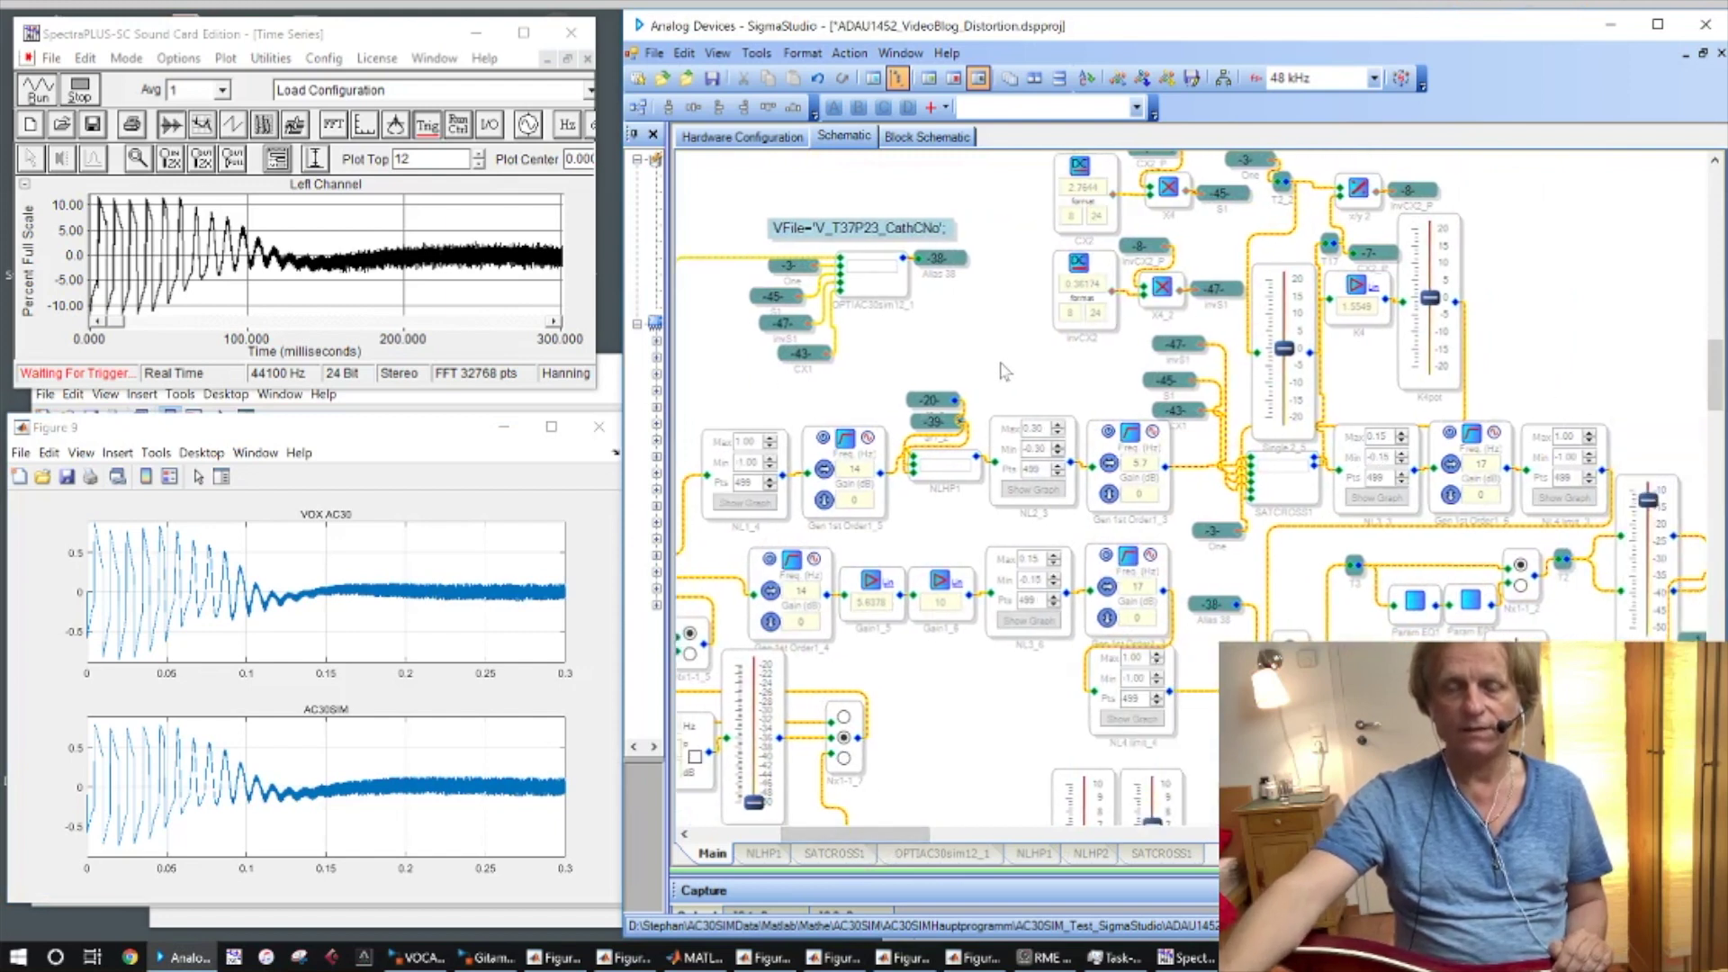
pyautogui.click(778, 522)
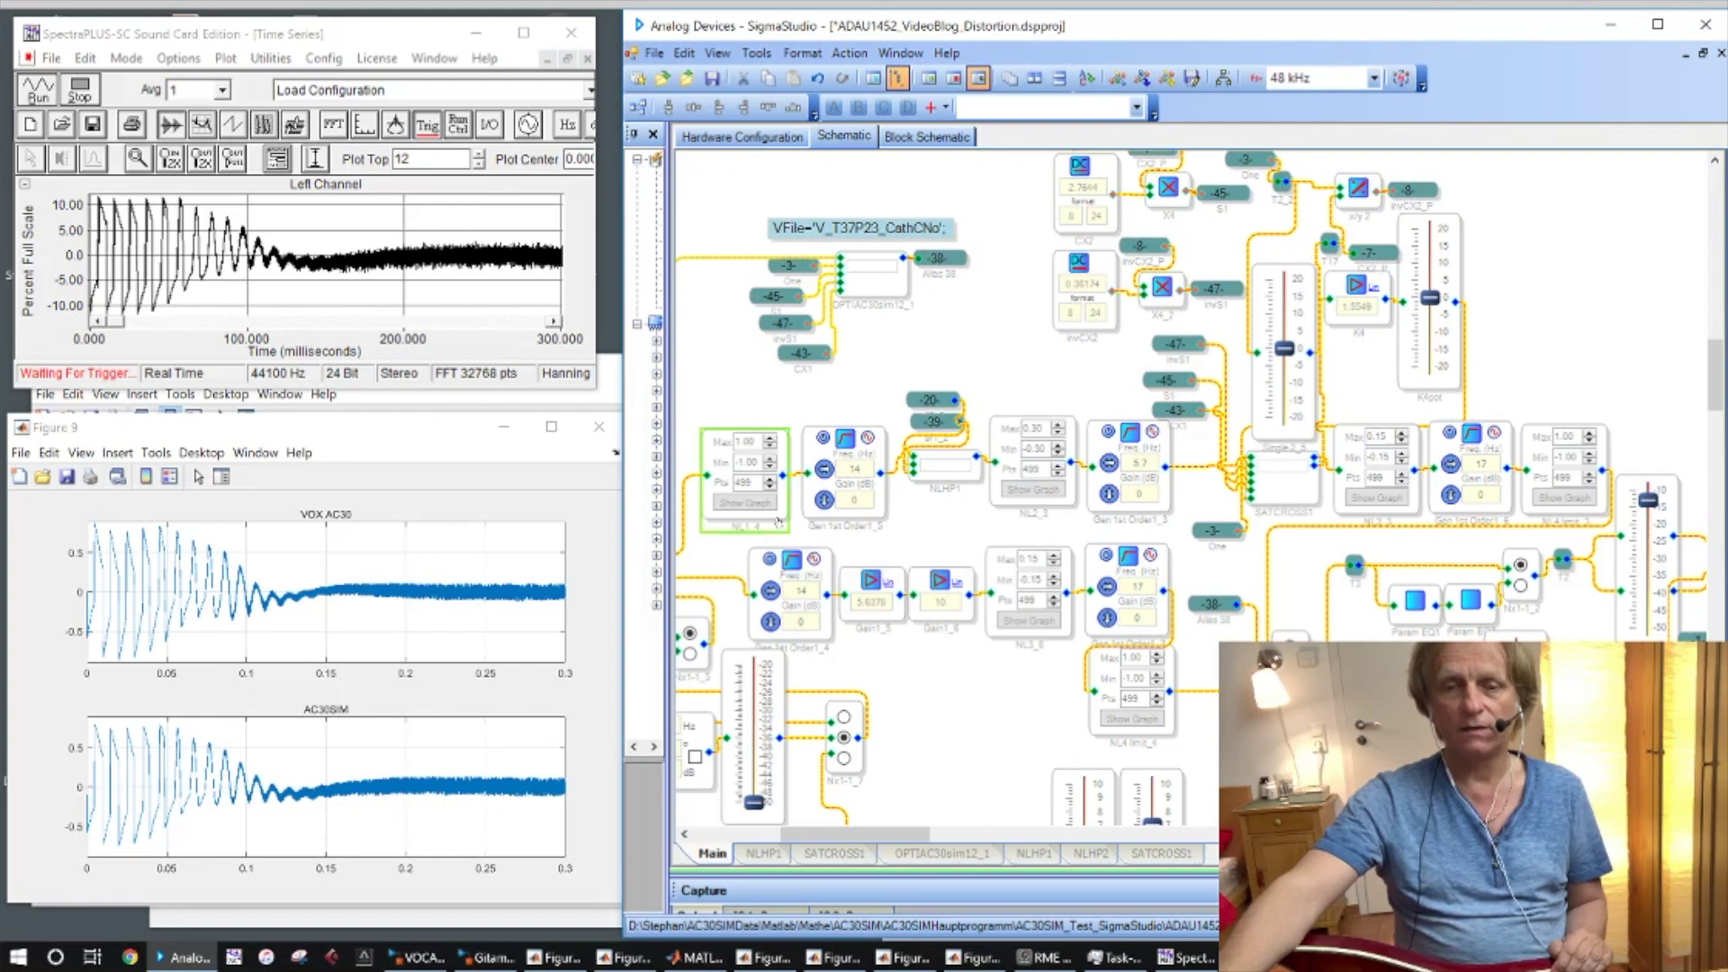
pyautogui.click(1021, 507)
pyautogui.click(1341, 515)
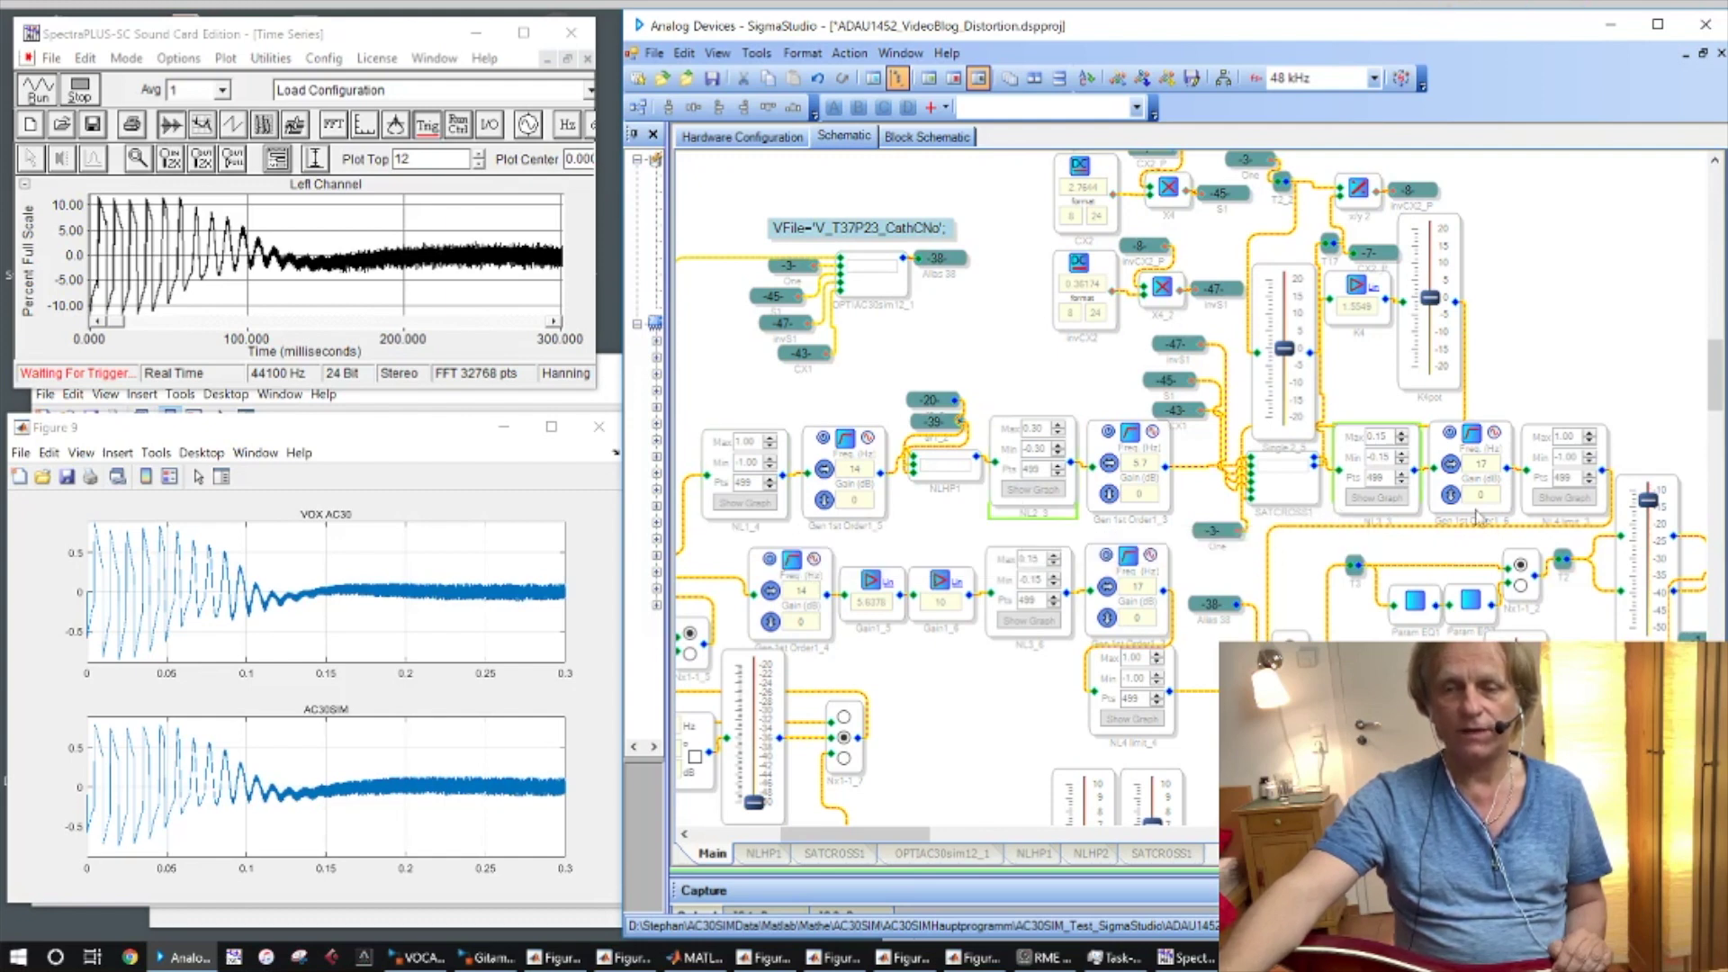
pyautogui.click(1570, 514)
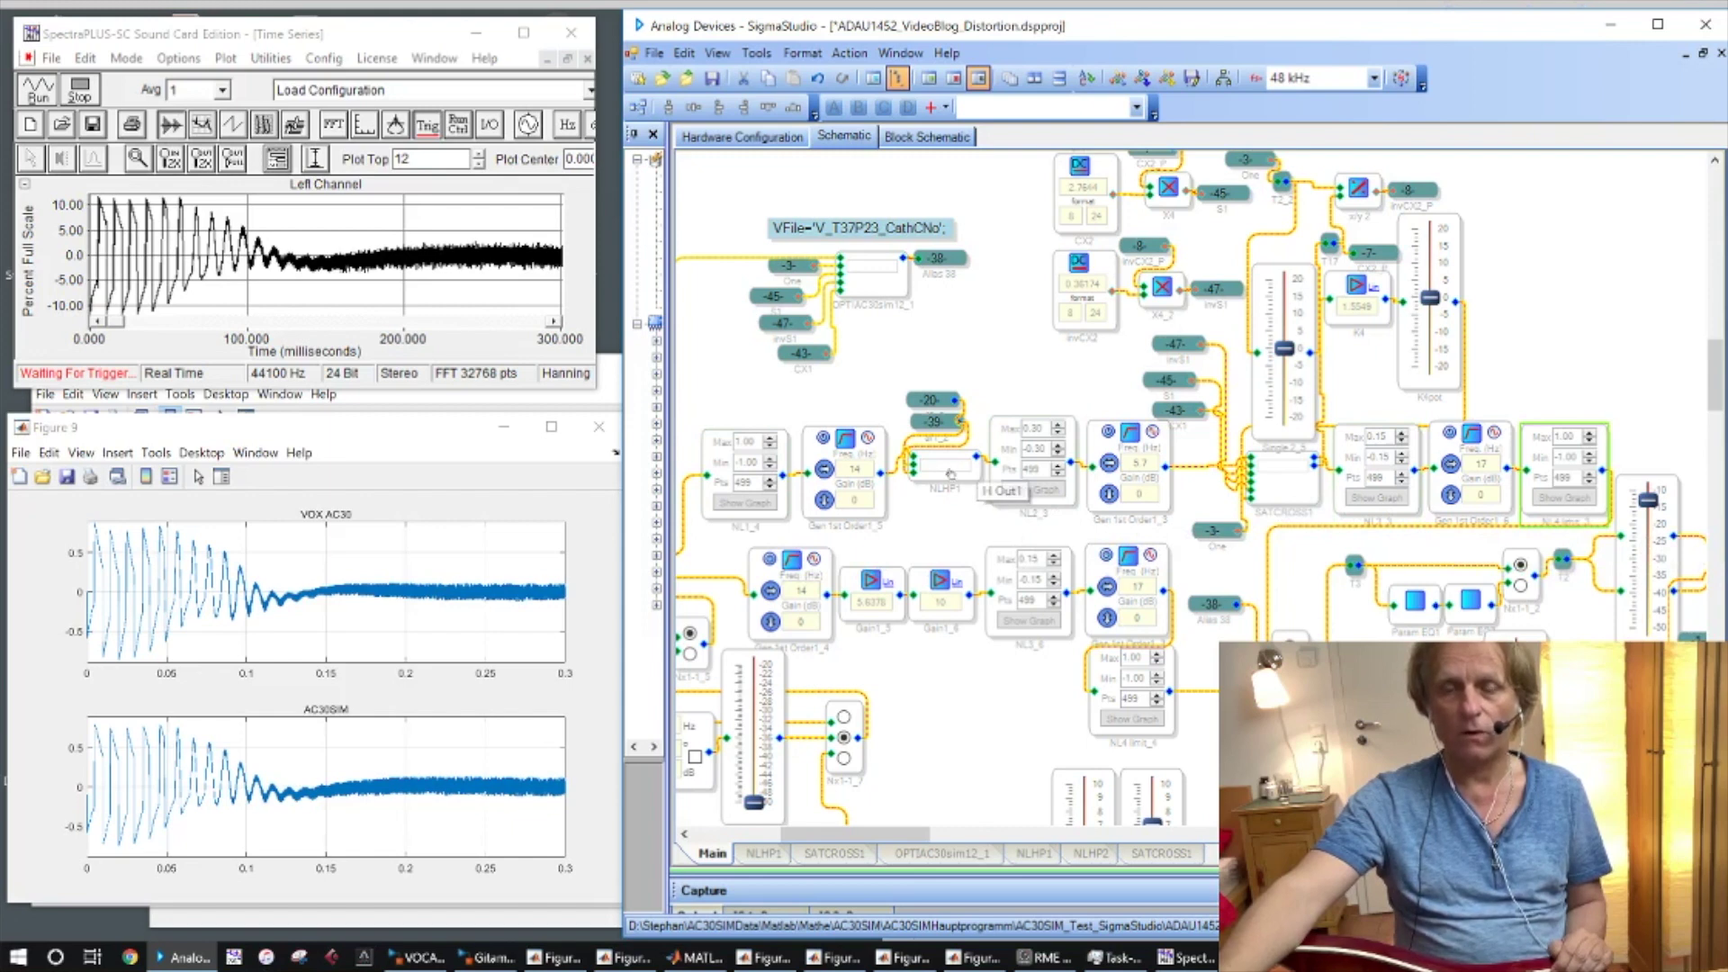
pyautogui.click(881, 512)
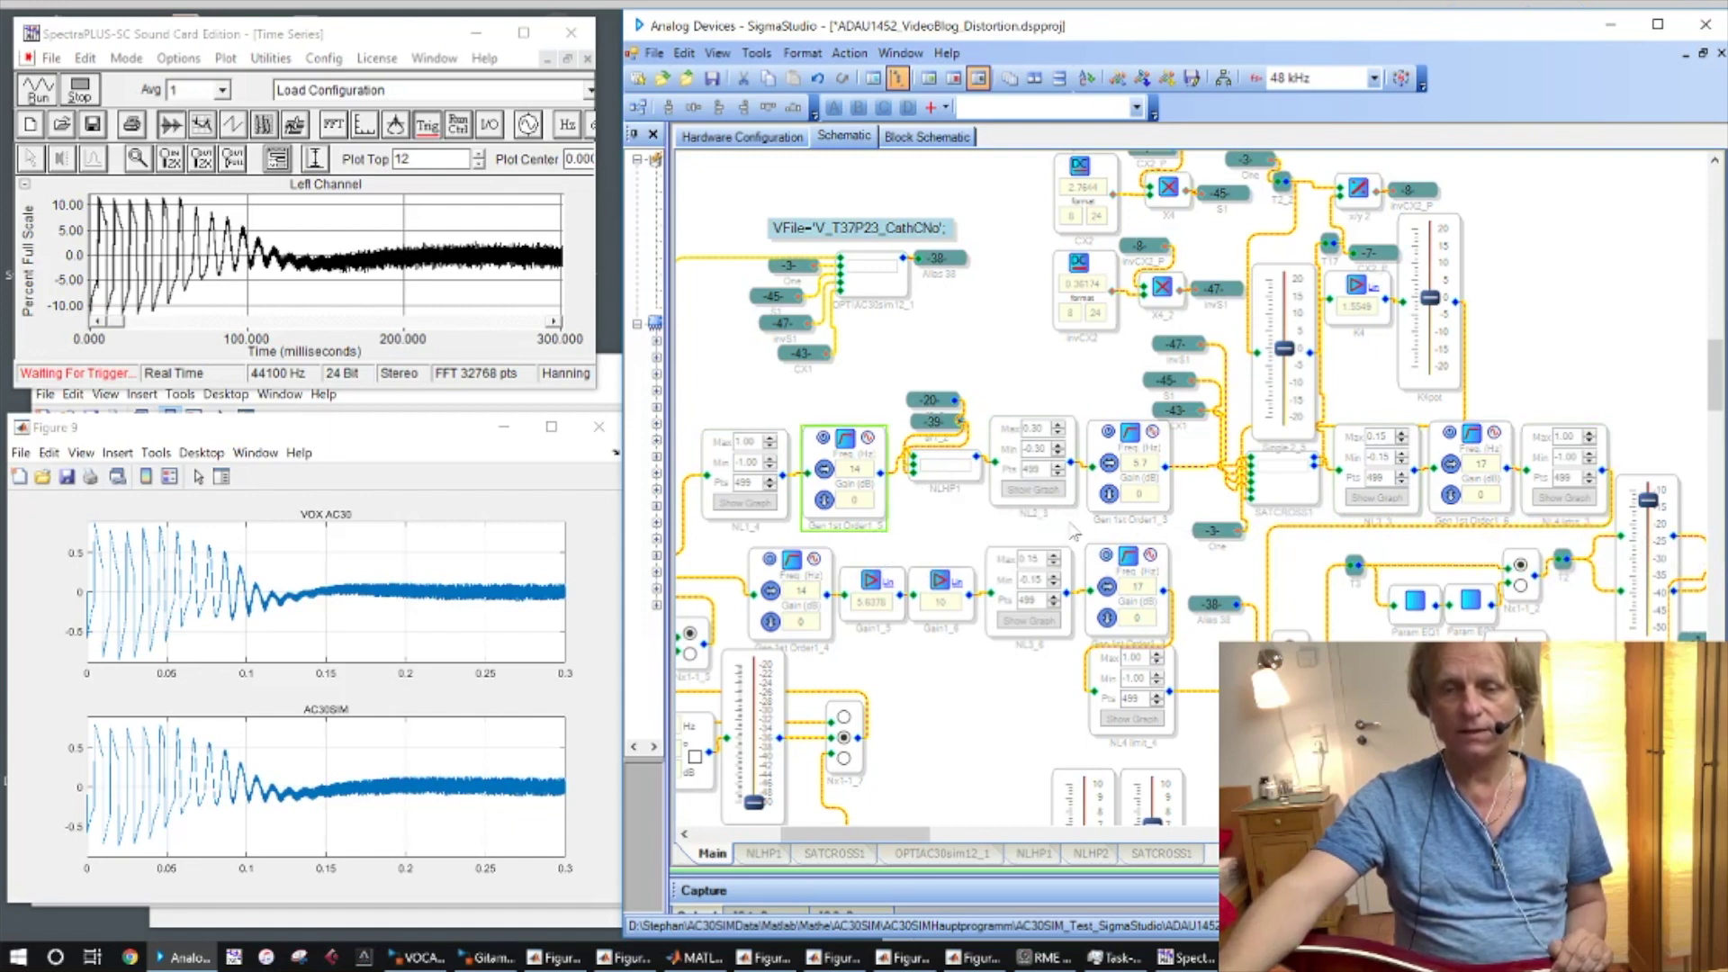
pyautogui.click(1126, 515)
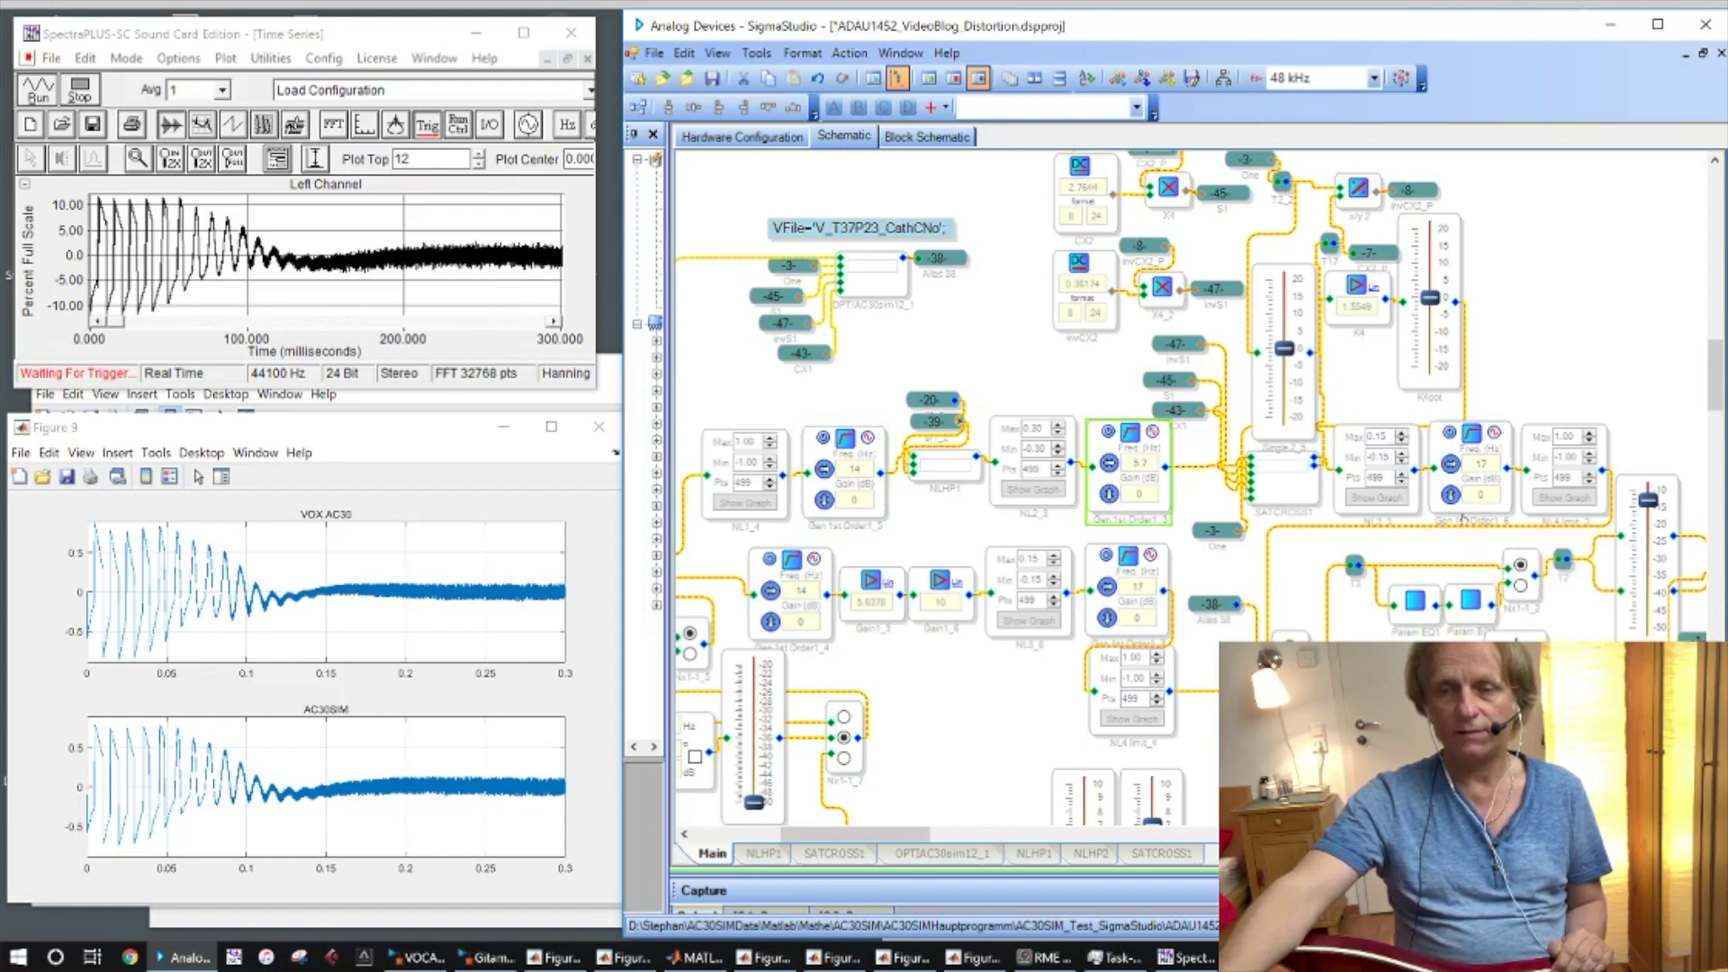
pyautogui.click(1462, 522)
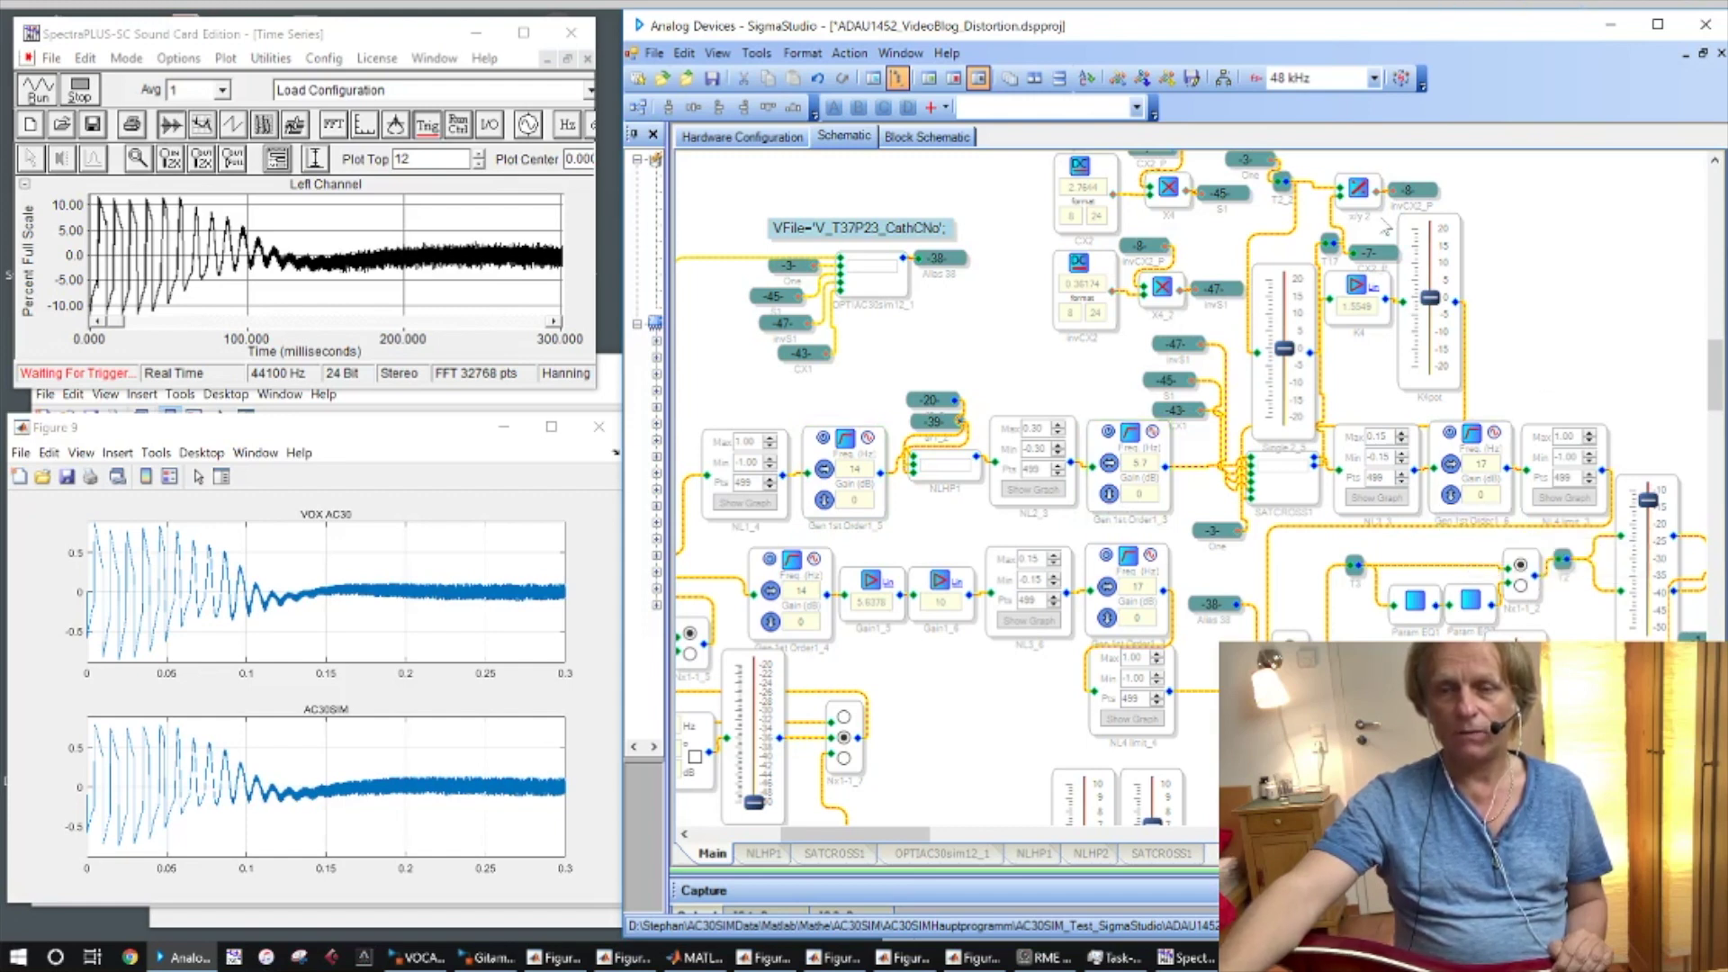
pyautogui.click(1280, 502)
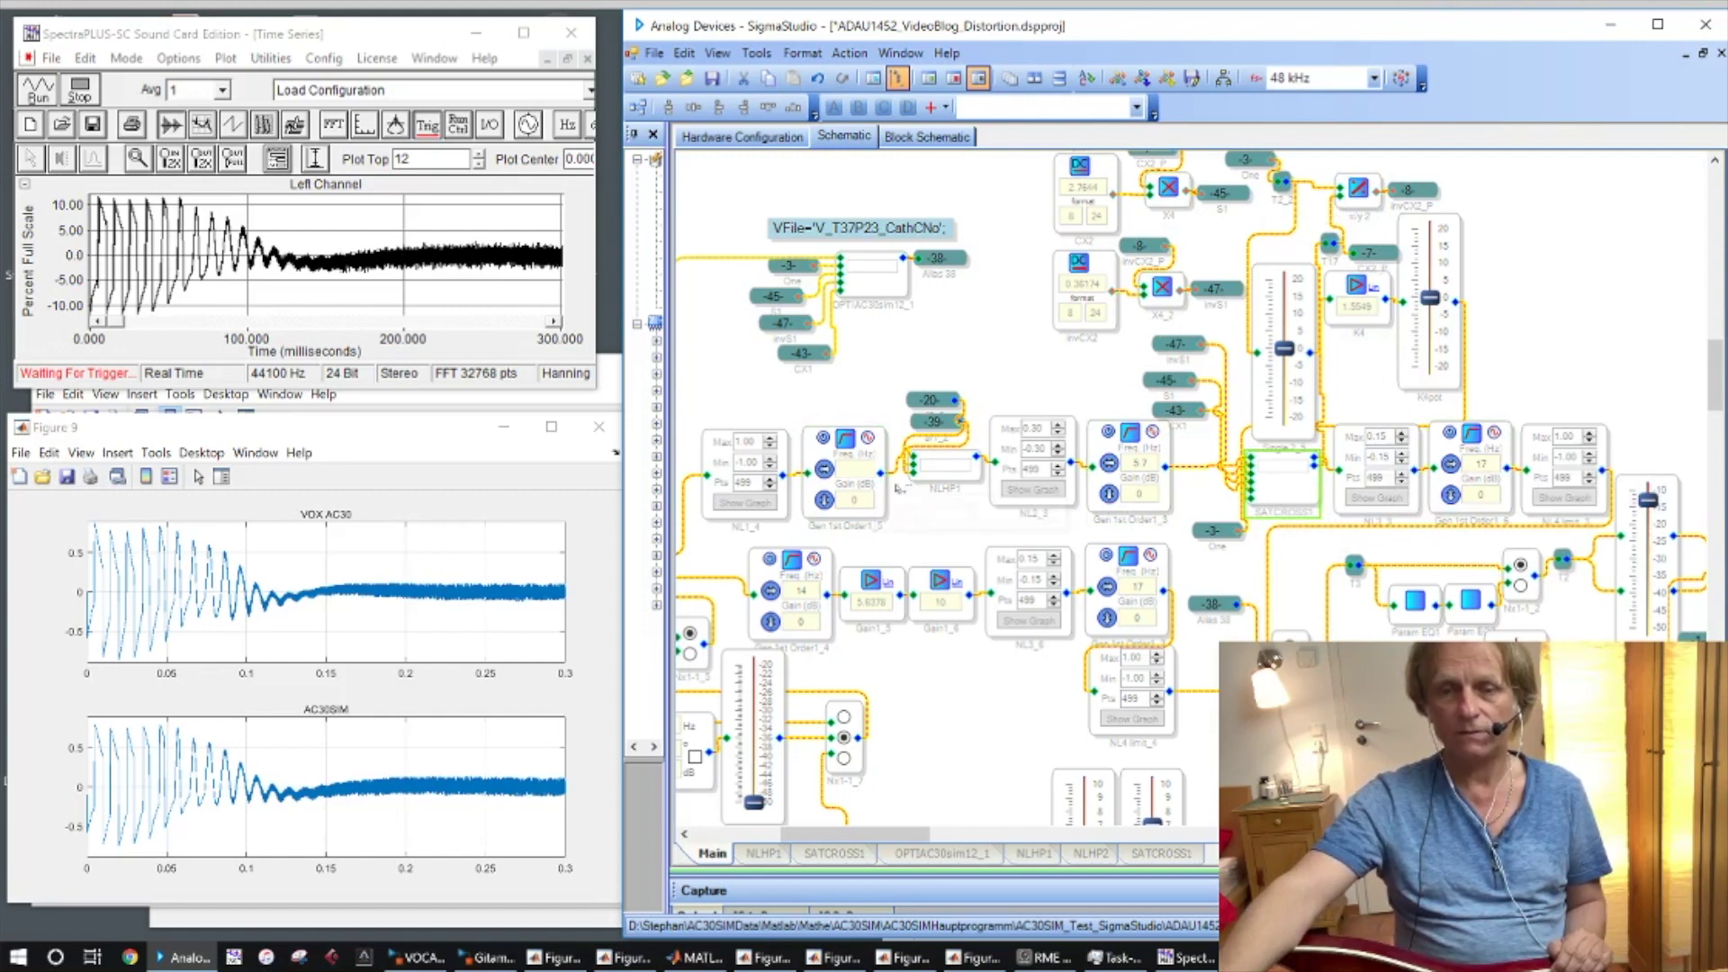
pyautogui.click(953, 479)
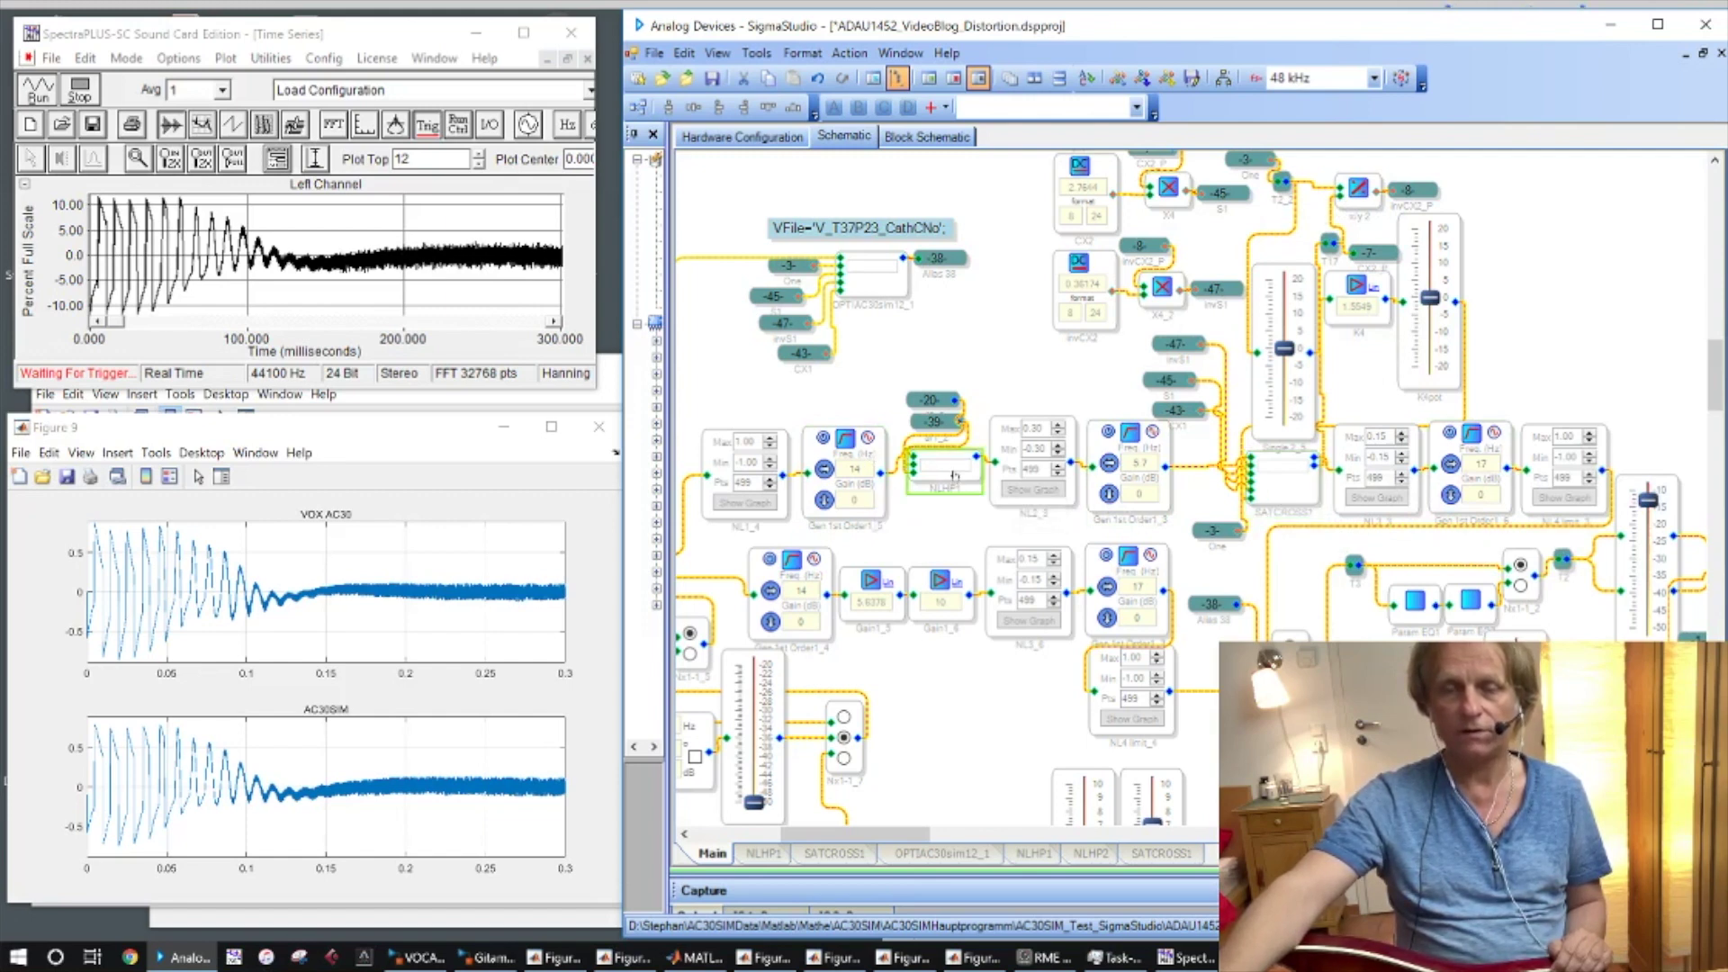
pyautogui.moveTo(1710, 397); pyautogui.dragTo(1719, 406)
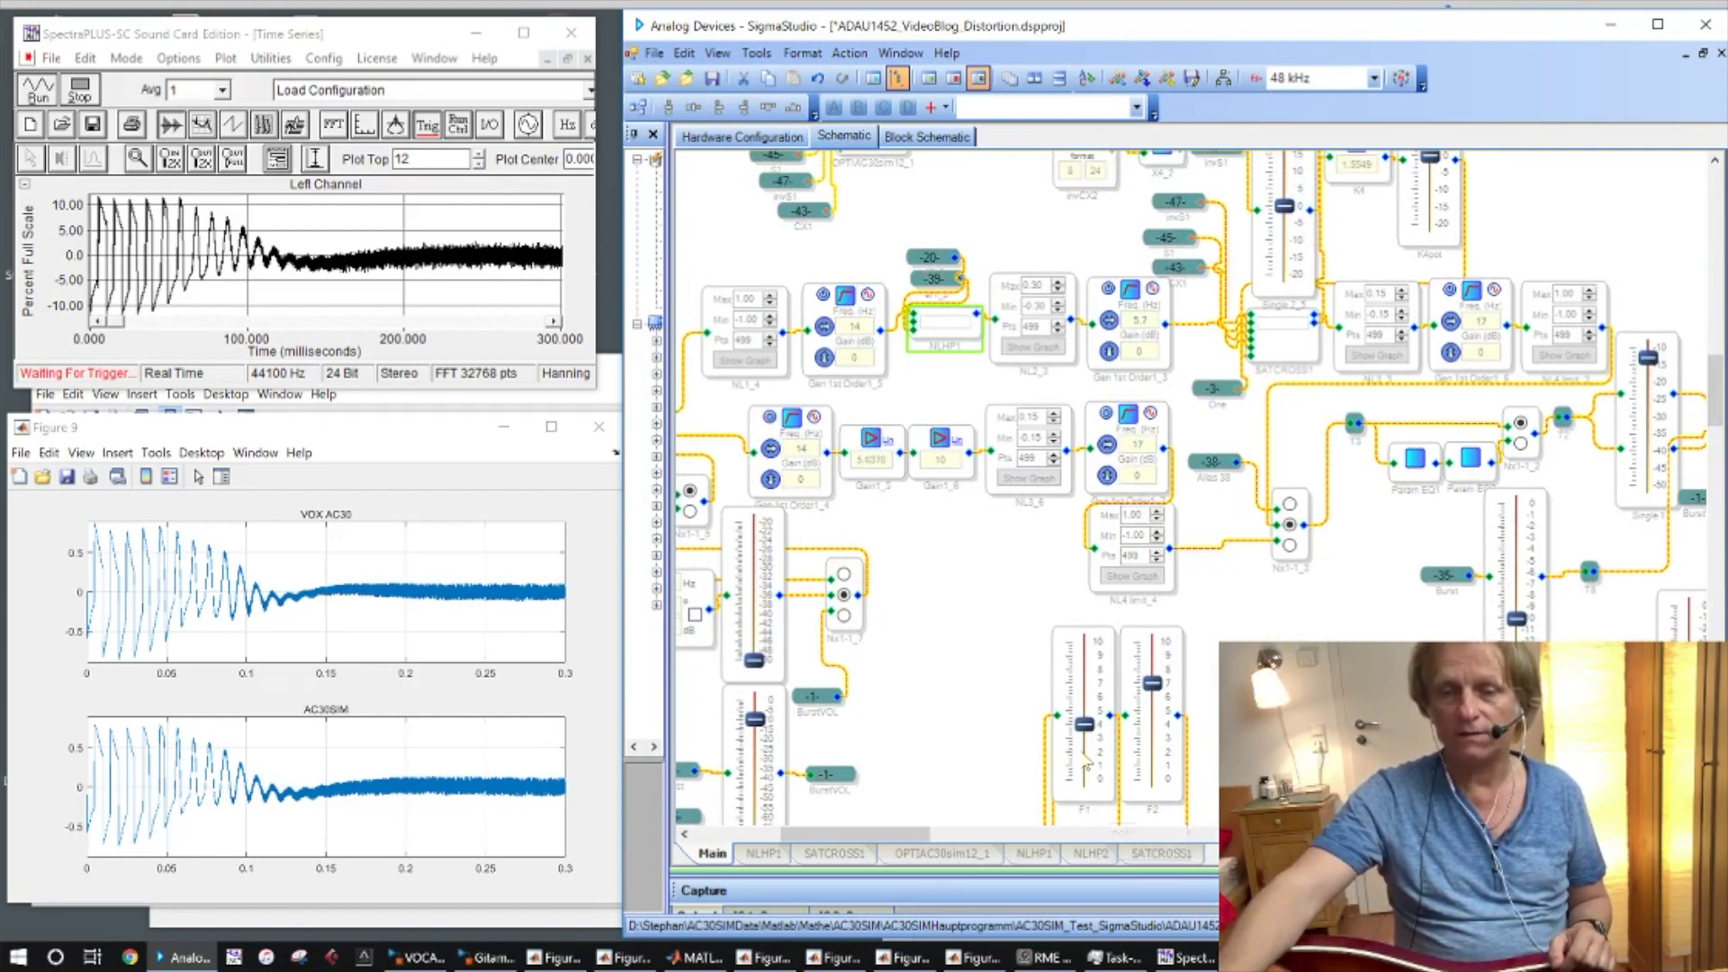
# - Switch the left Nx1 selector and the Nx1-1_3 selector to their bottom inputs
pyautogui.click(1181, 763)
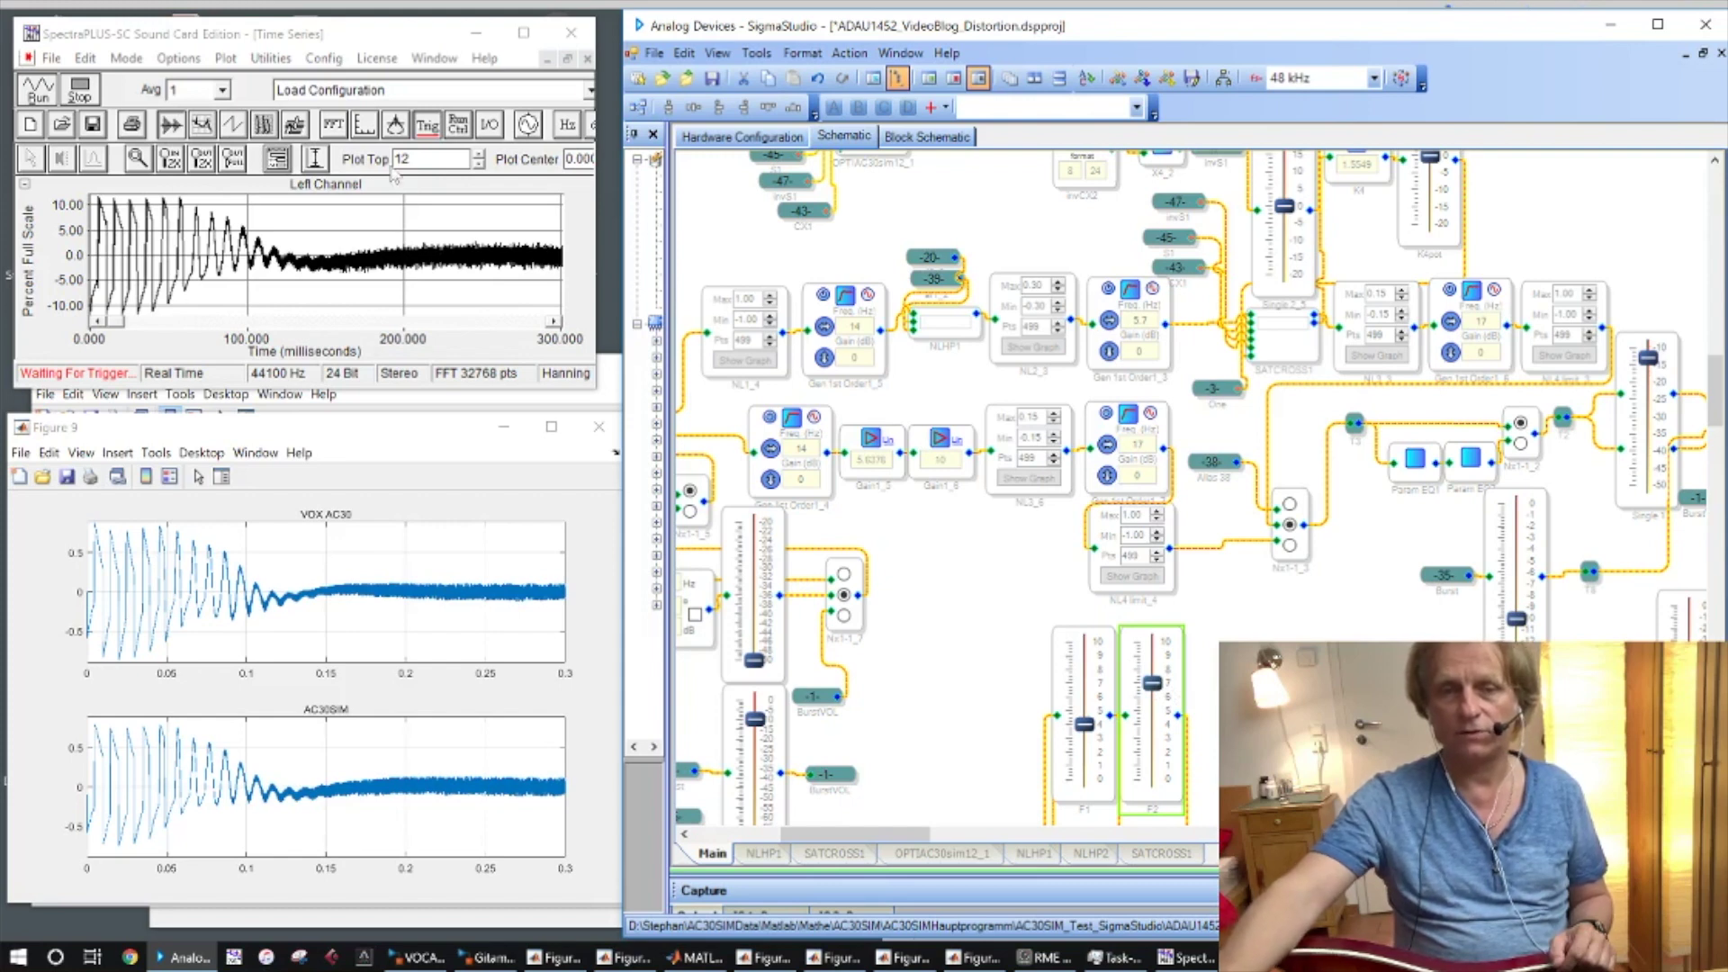
pyautogui.click(845, 616)
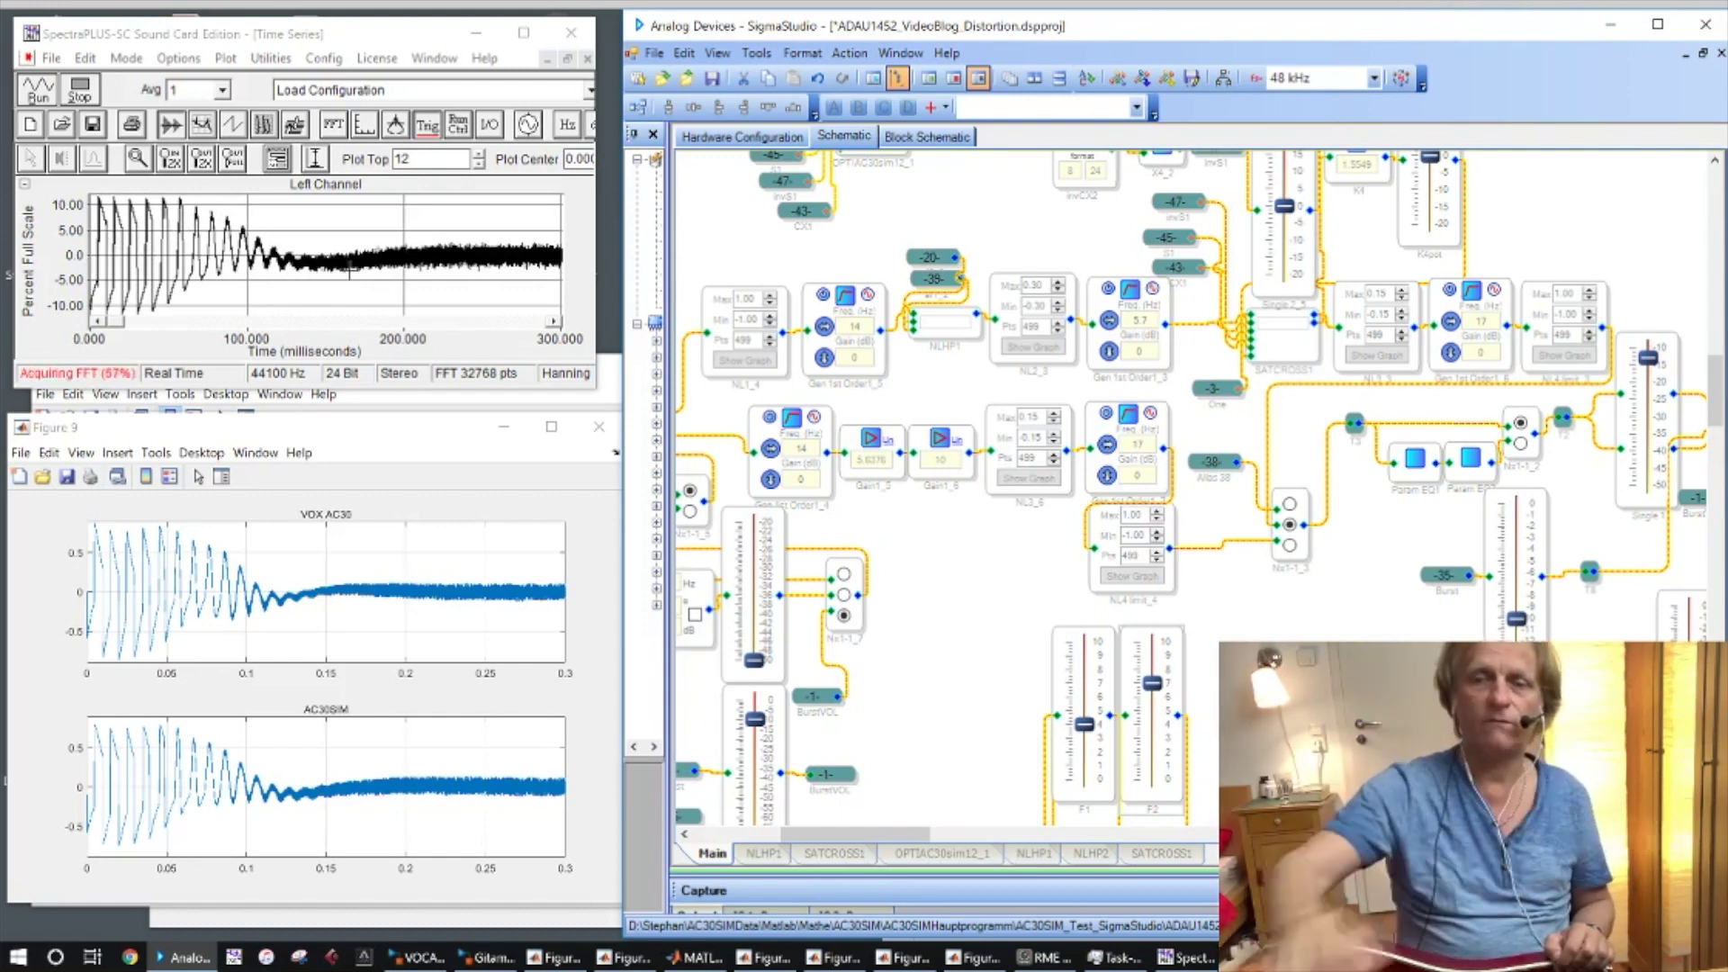
pyautogui.click(1290, 546)
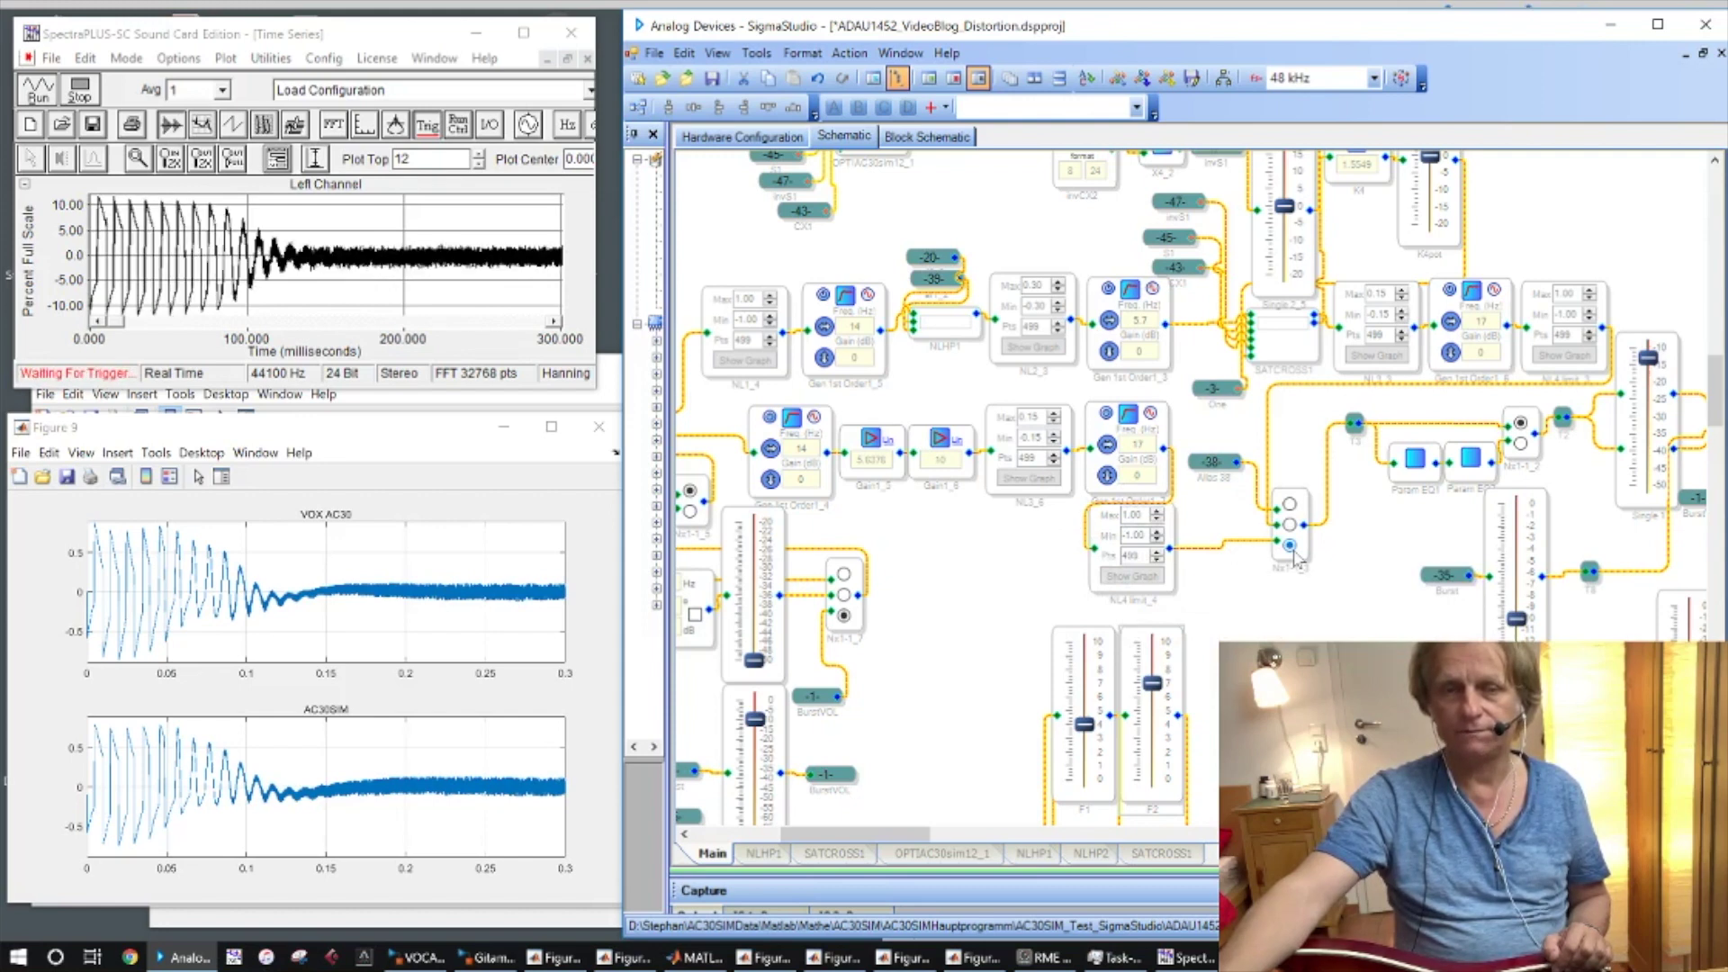
# - Select NL2_6 and NL4 limit_4 and display the NL4 limit_4 transfer curve
pyautogui.click(1025, 496)
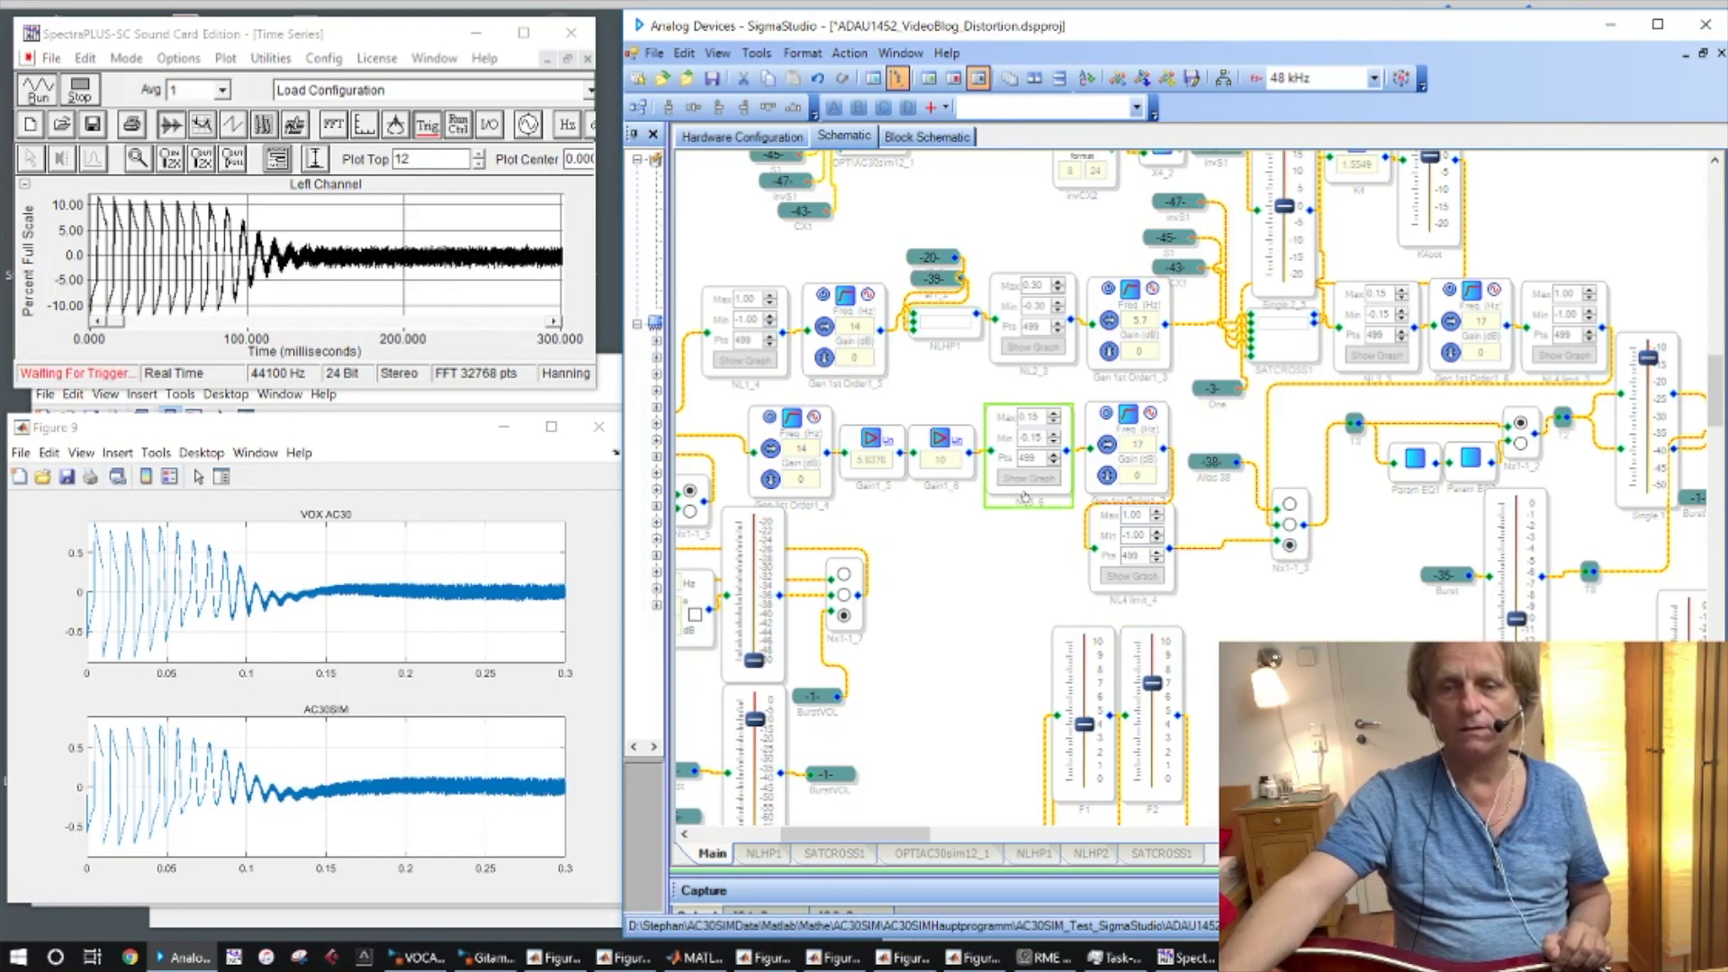
pyautogui.click(1172, 590)
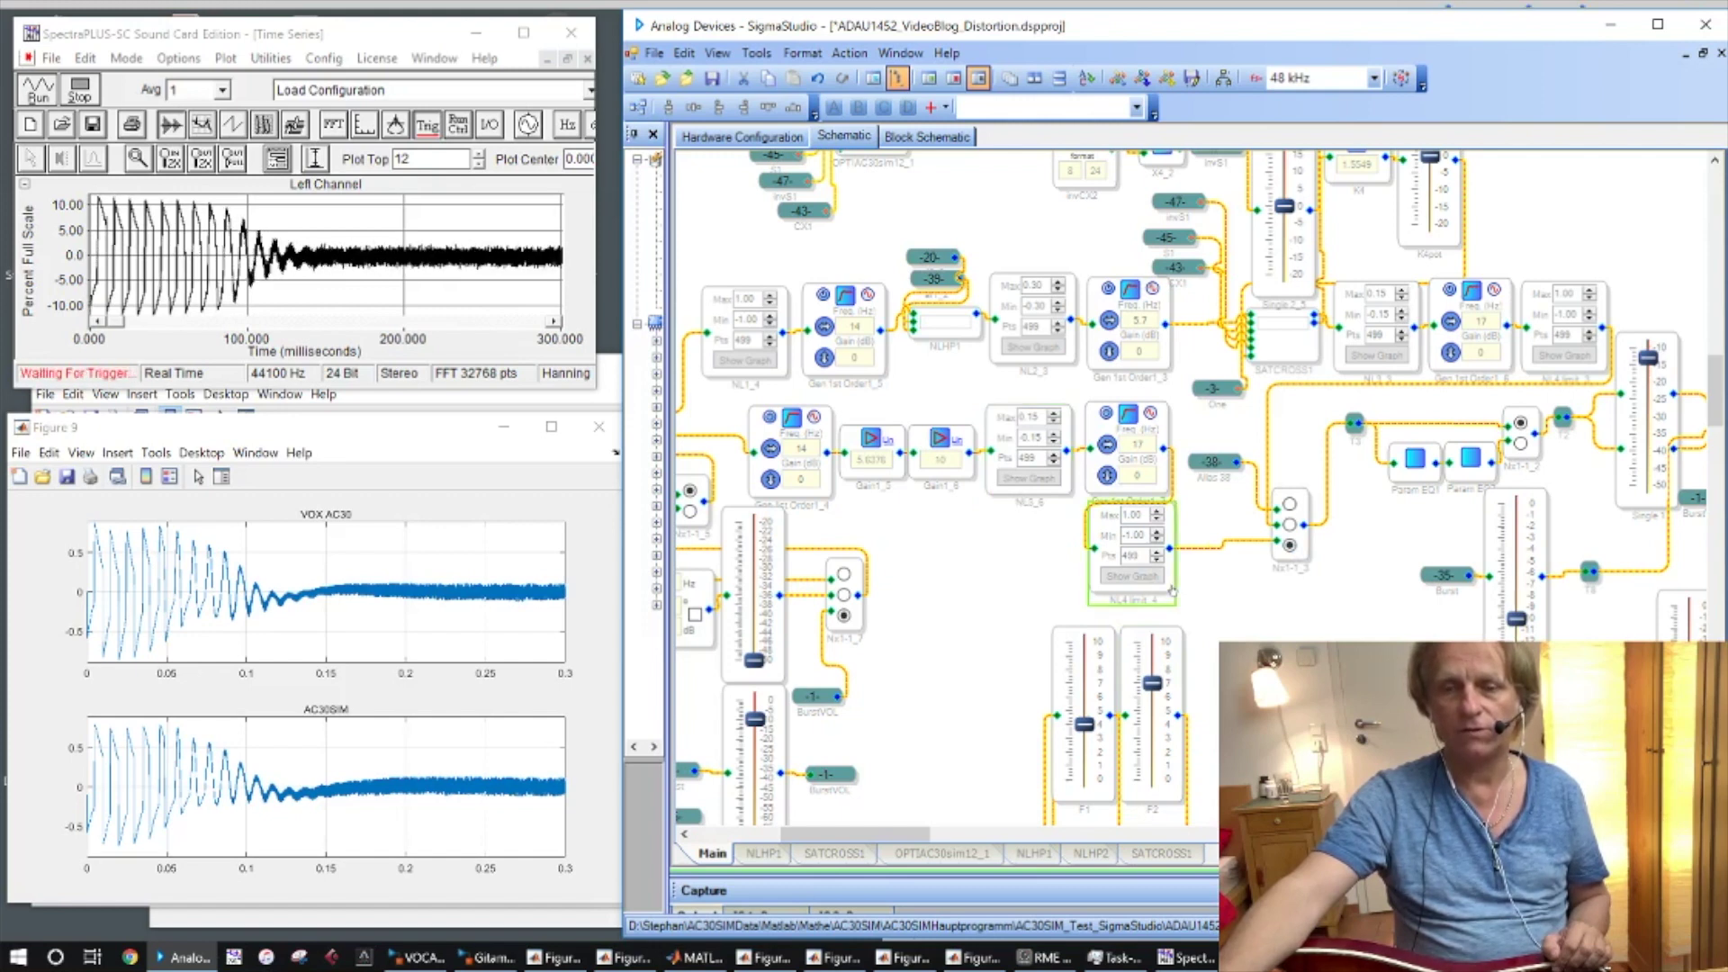
pyautogui.click(1132, 575)
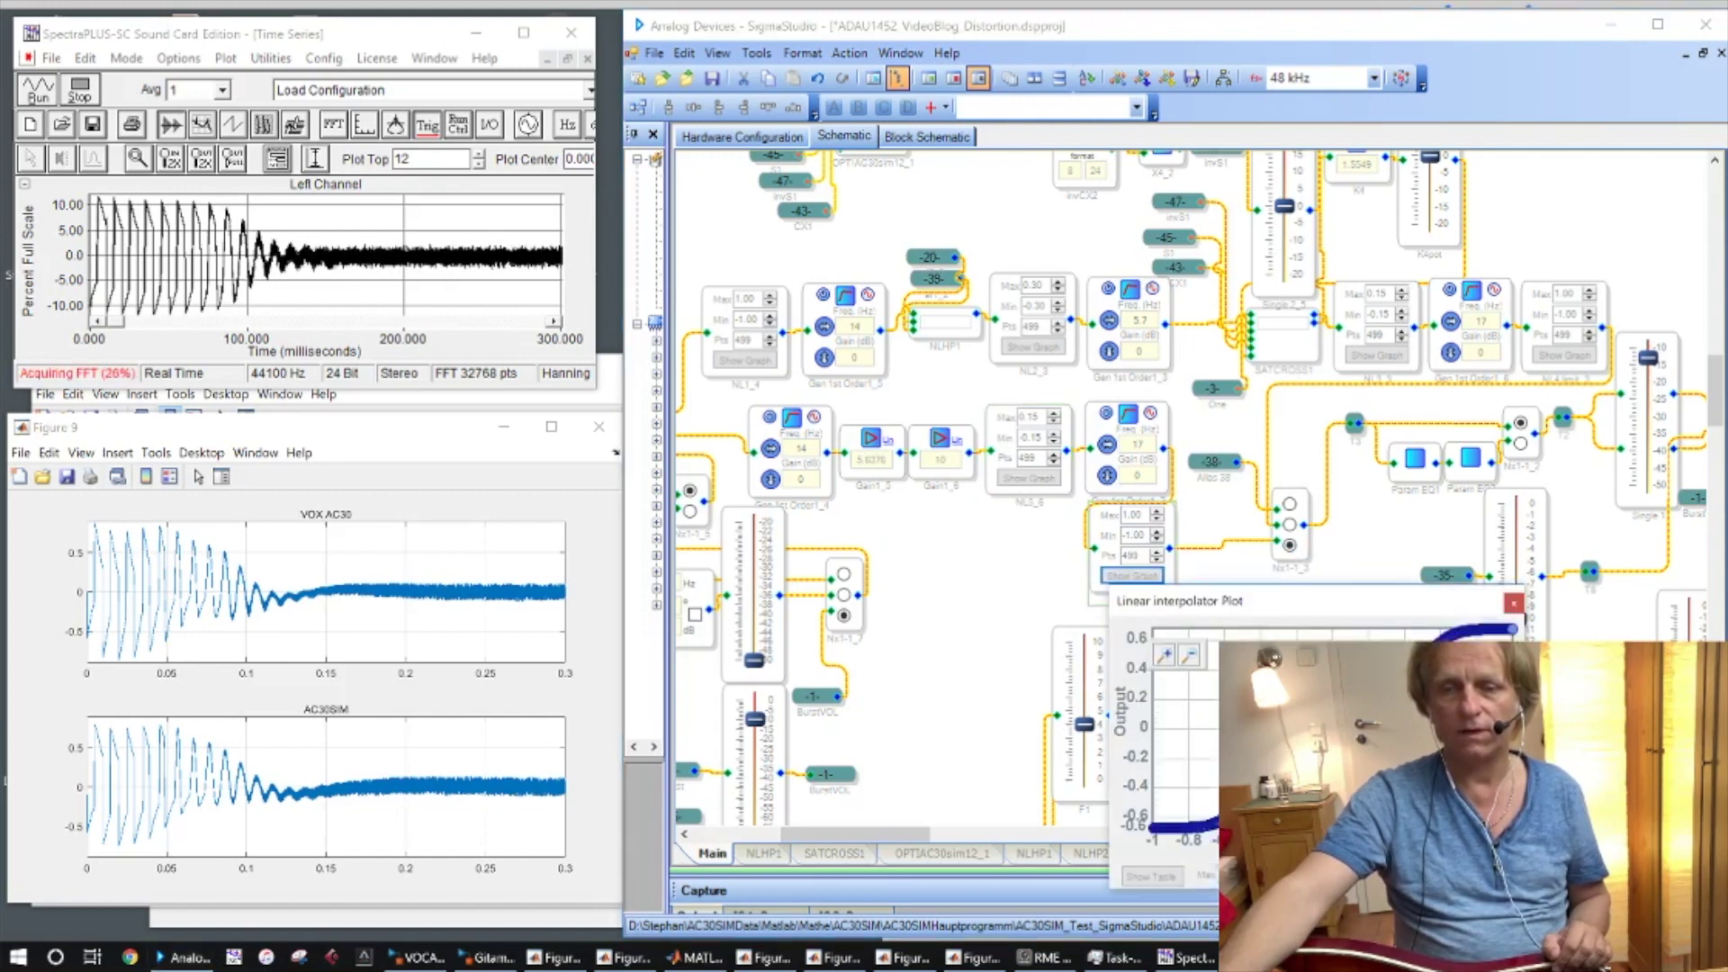
# - Review the NL4 limit_4 and NL3_6 transfer curves and close both plots
pyautogui.click(1514, 602)
pyautogui.click(1028, 477)
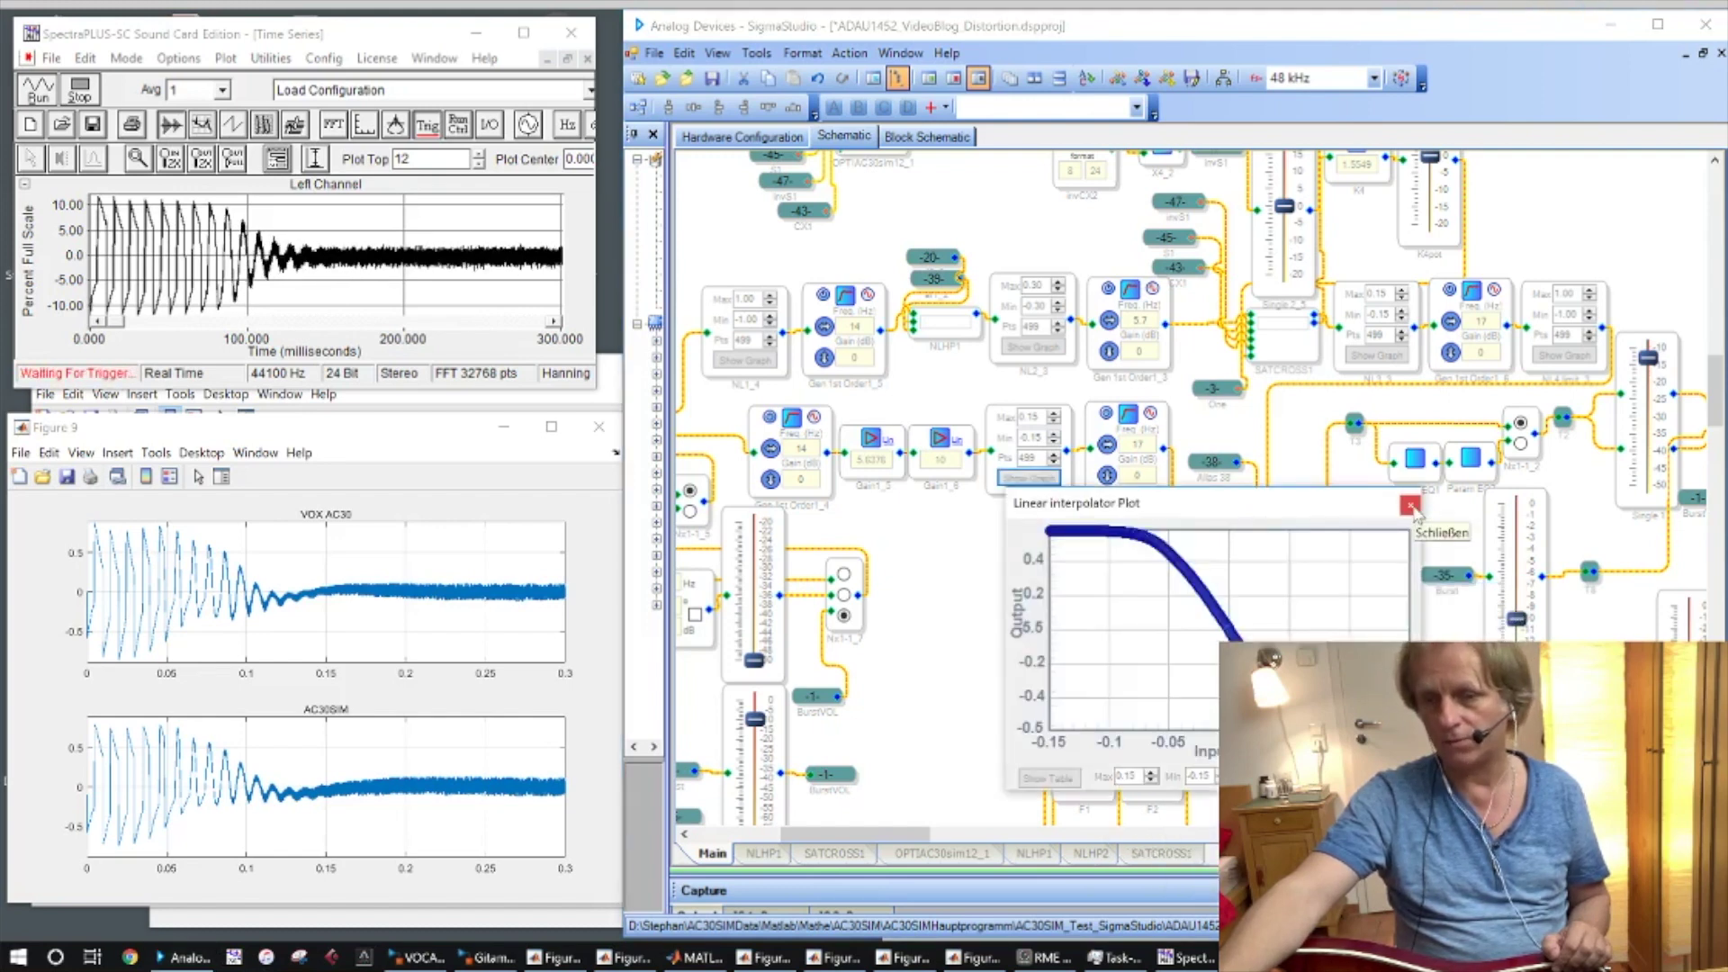
pyautogui.click(1411, 506)
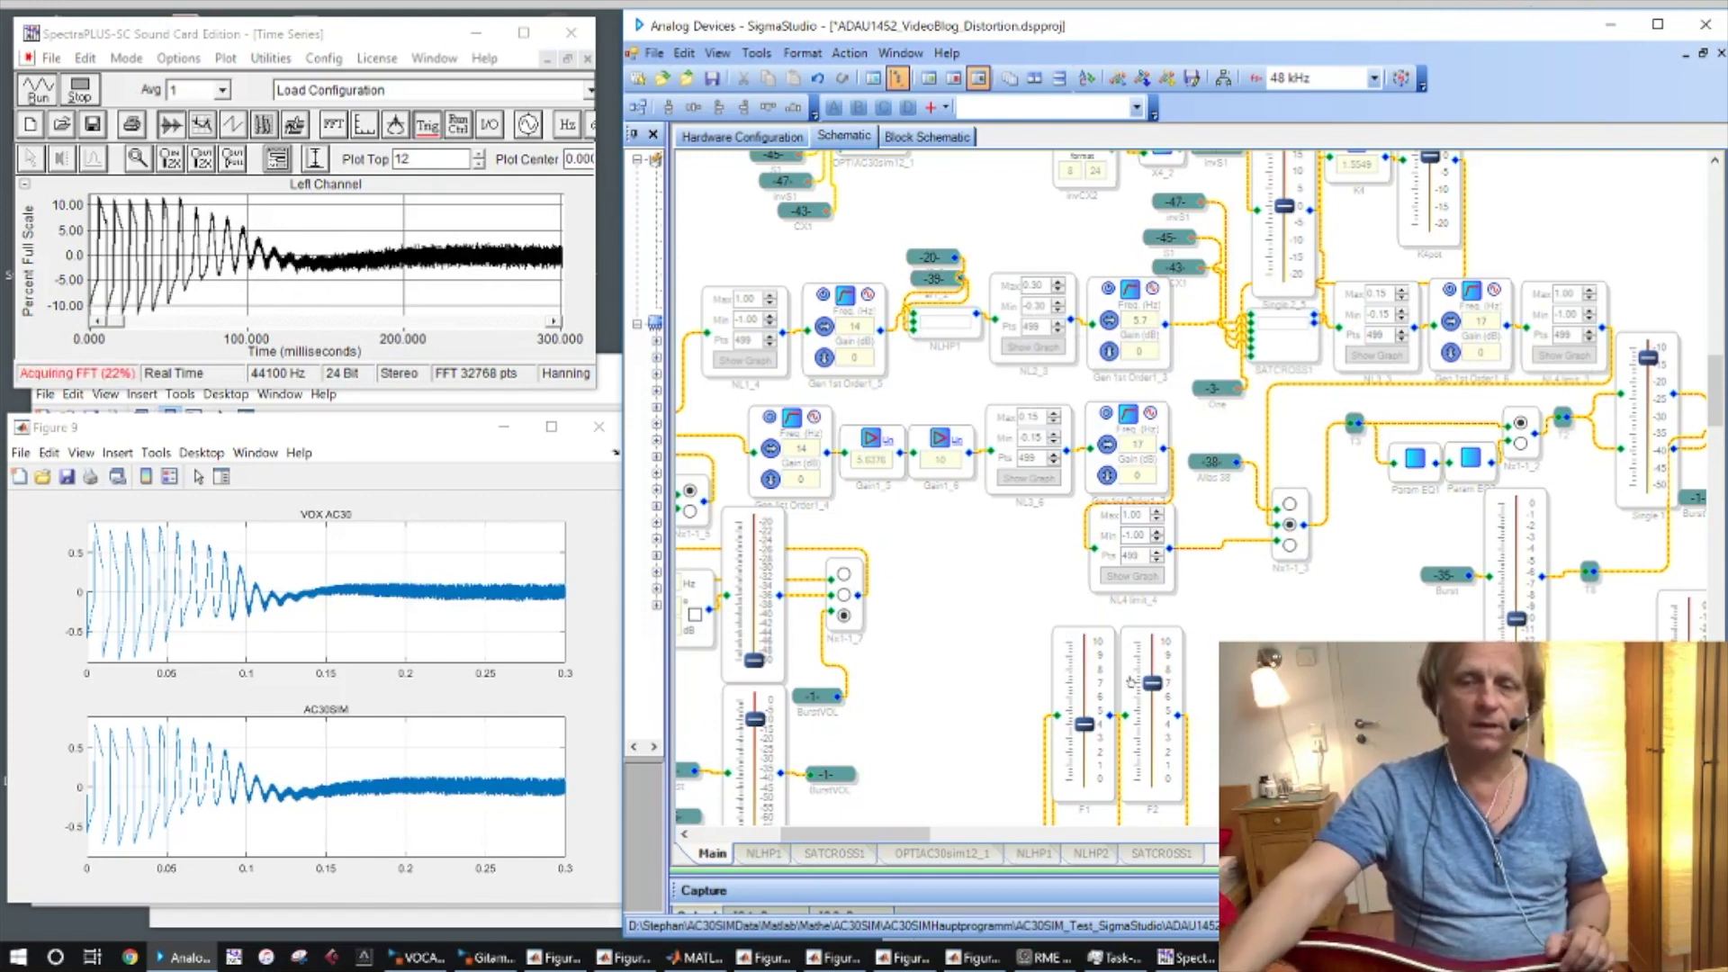
# - Tweak F1 and F2 live, ending with F1 slightly raised and F2 partway down
pyautogui.moveTo(1154, 687); pyautogui.dragTo(1154, 701)
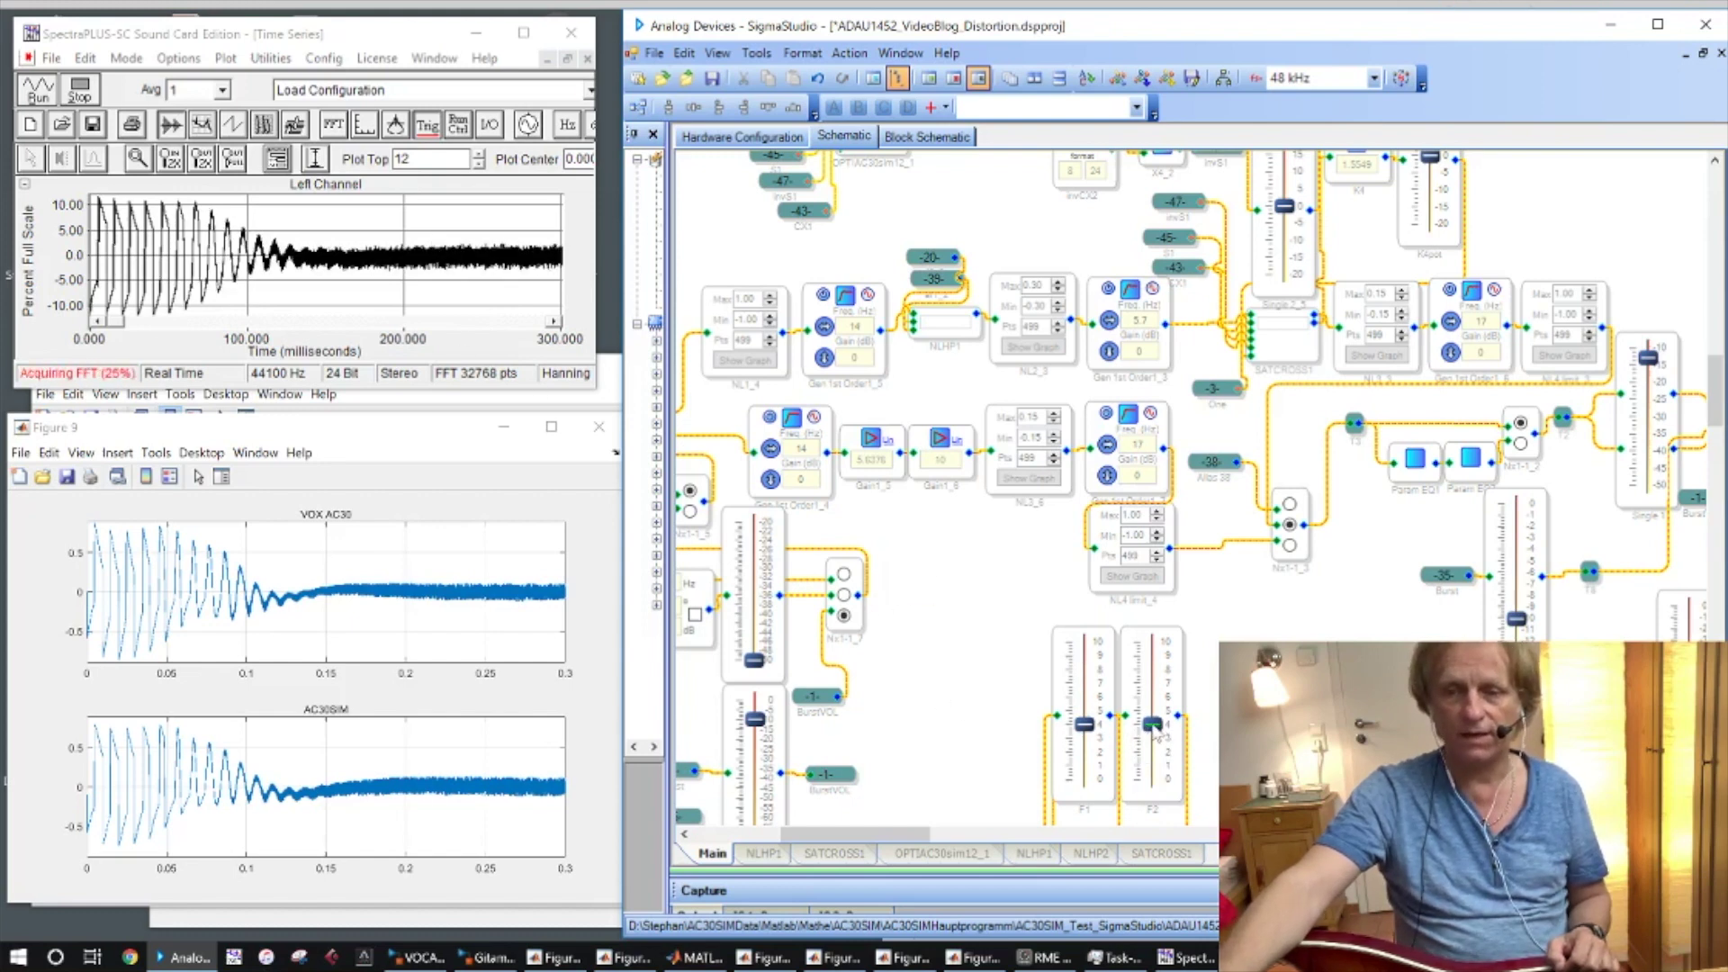
pyautogui.moveTo(1155, 725); pyautogui.dragTo(1158, 690)
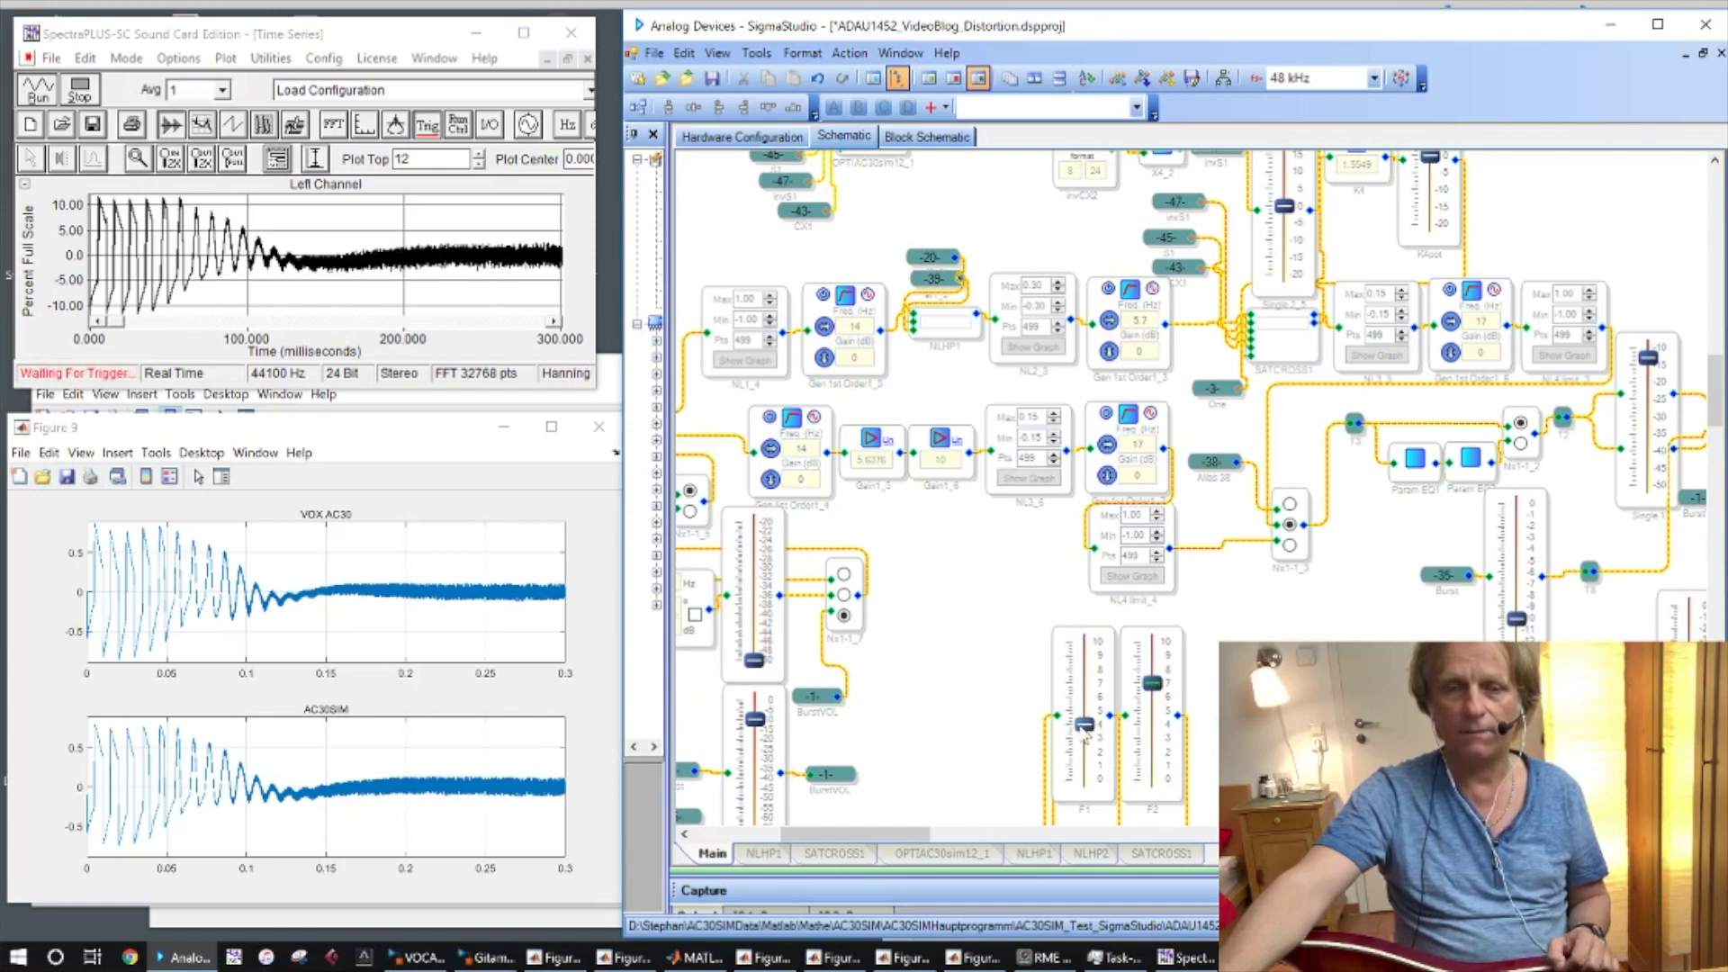
pyautogui.moveTo(1085, 734); pyautogui.dragTo(1162, 765)
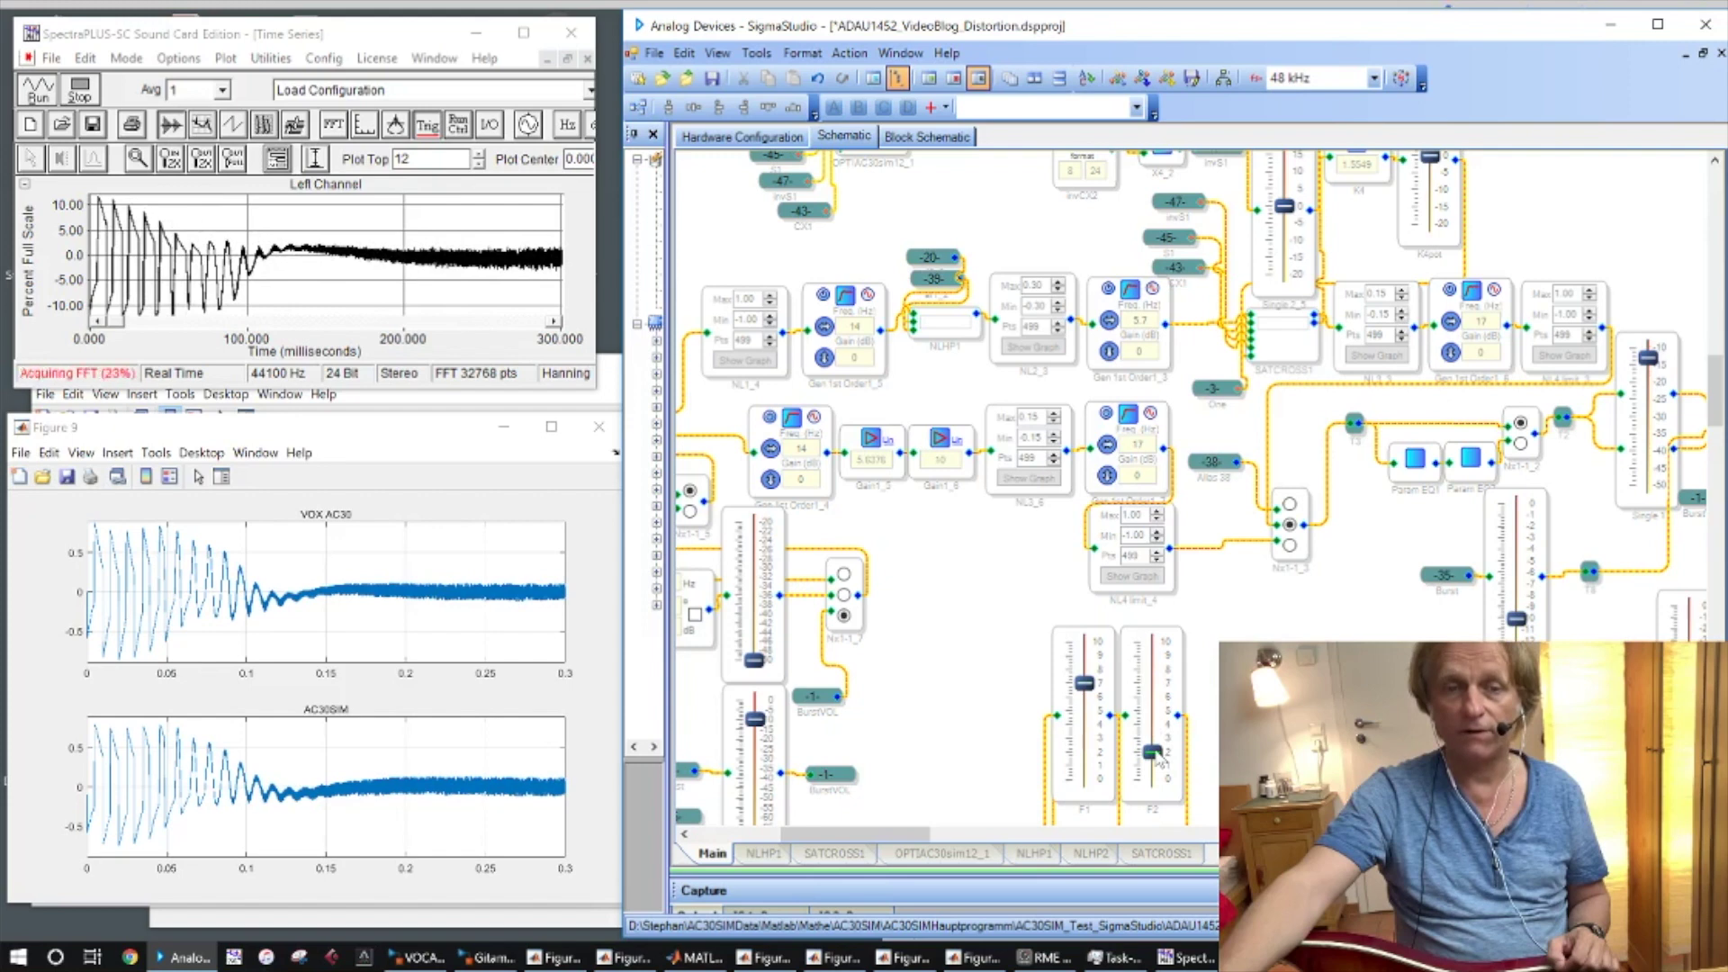
pyautogui.moveTo(1160, 761); pyautogui.dragTo(1089, 758)
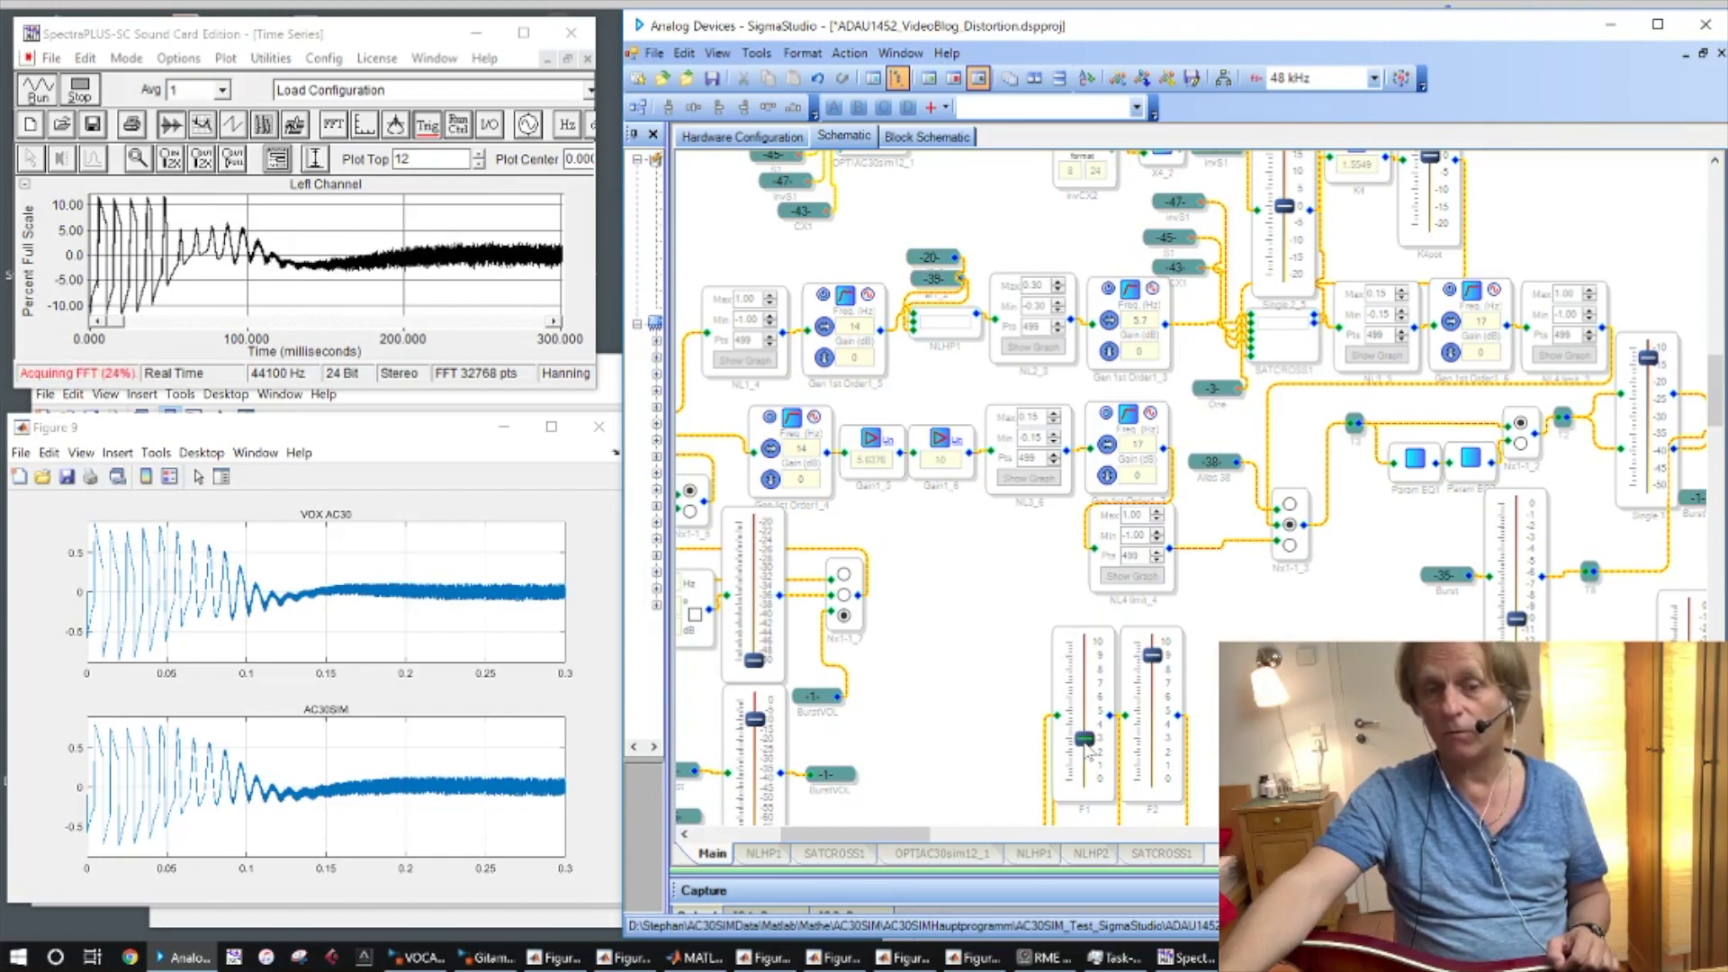
pyautogui.moveTo(1091, 744); pyautogui.dragTo(1095, 733)
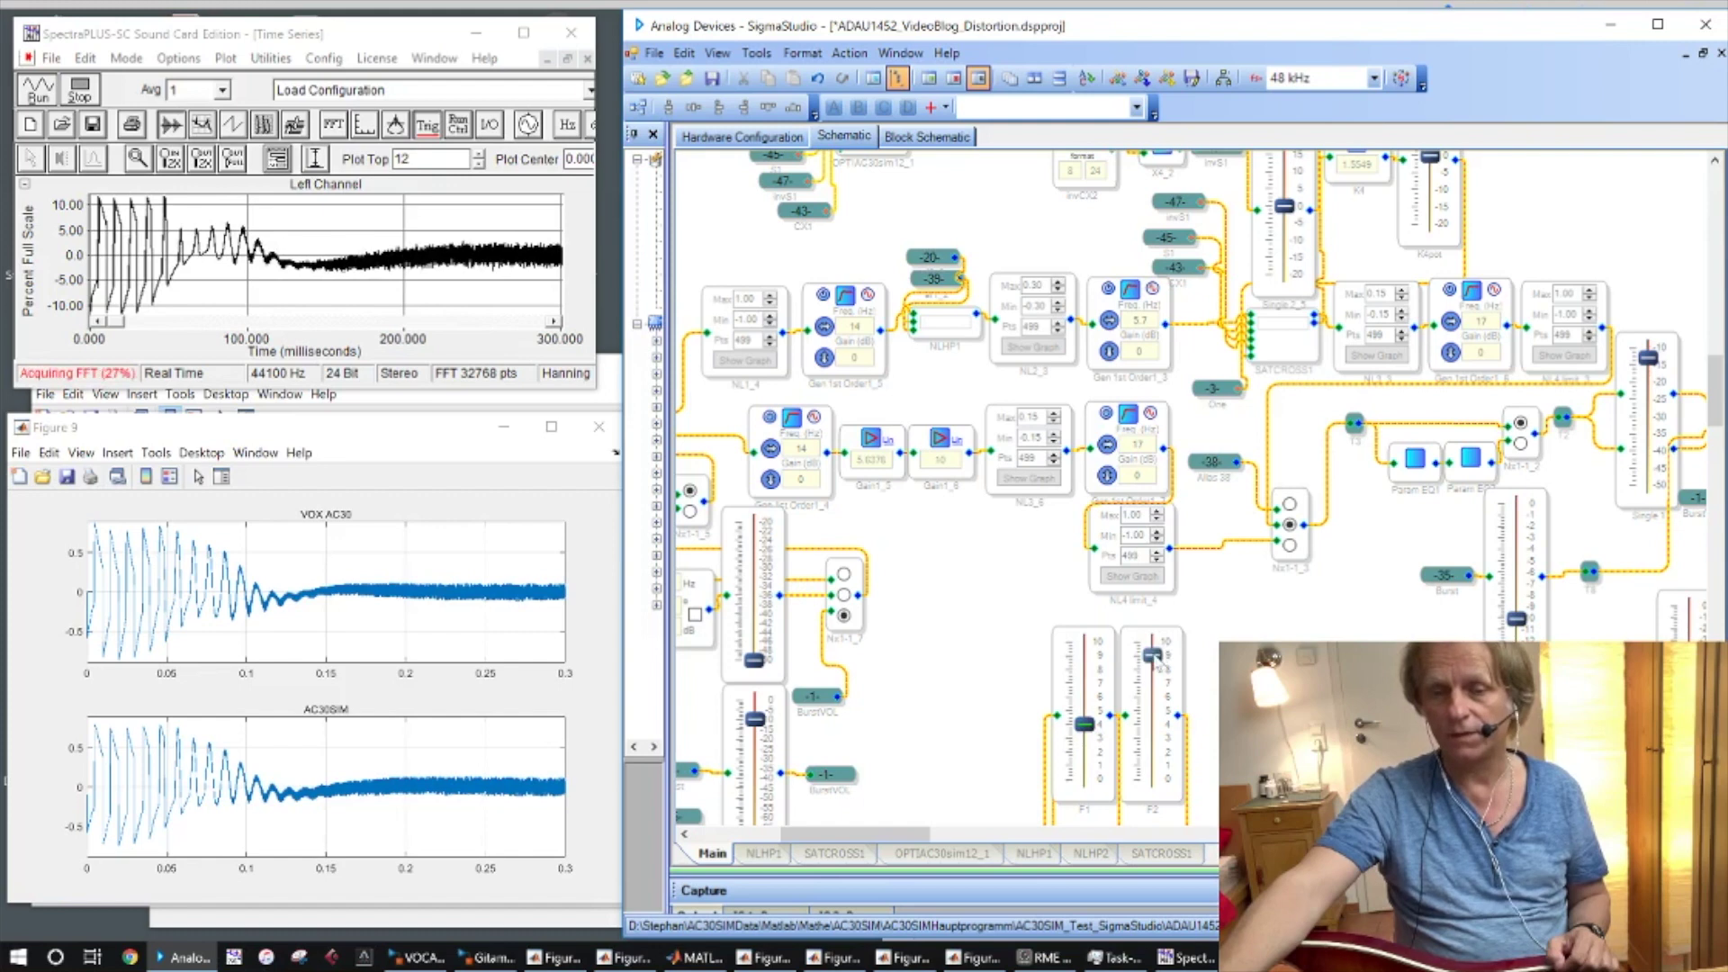
pyautogui.moveTo(1152, 655); pyautogui.dragTo(1156, 684)
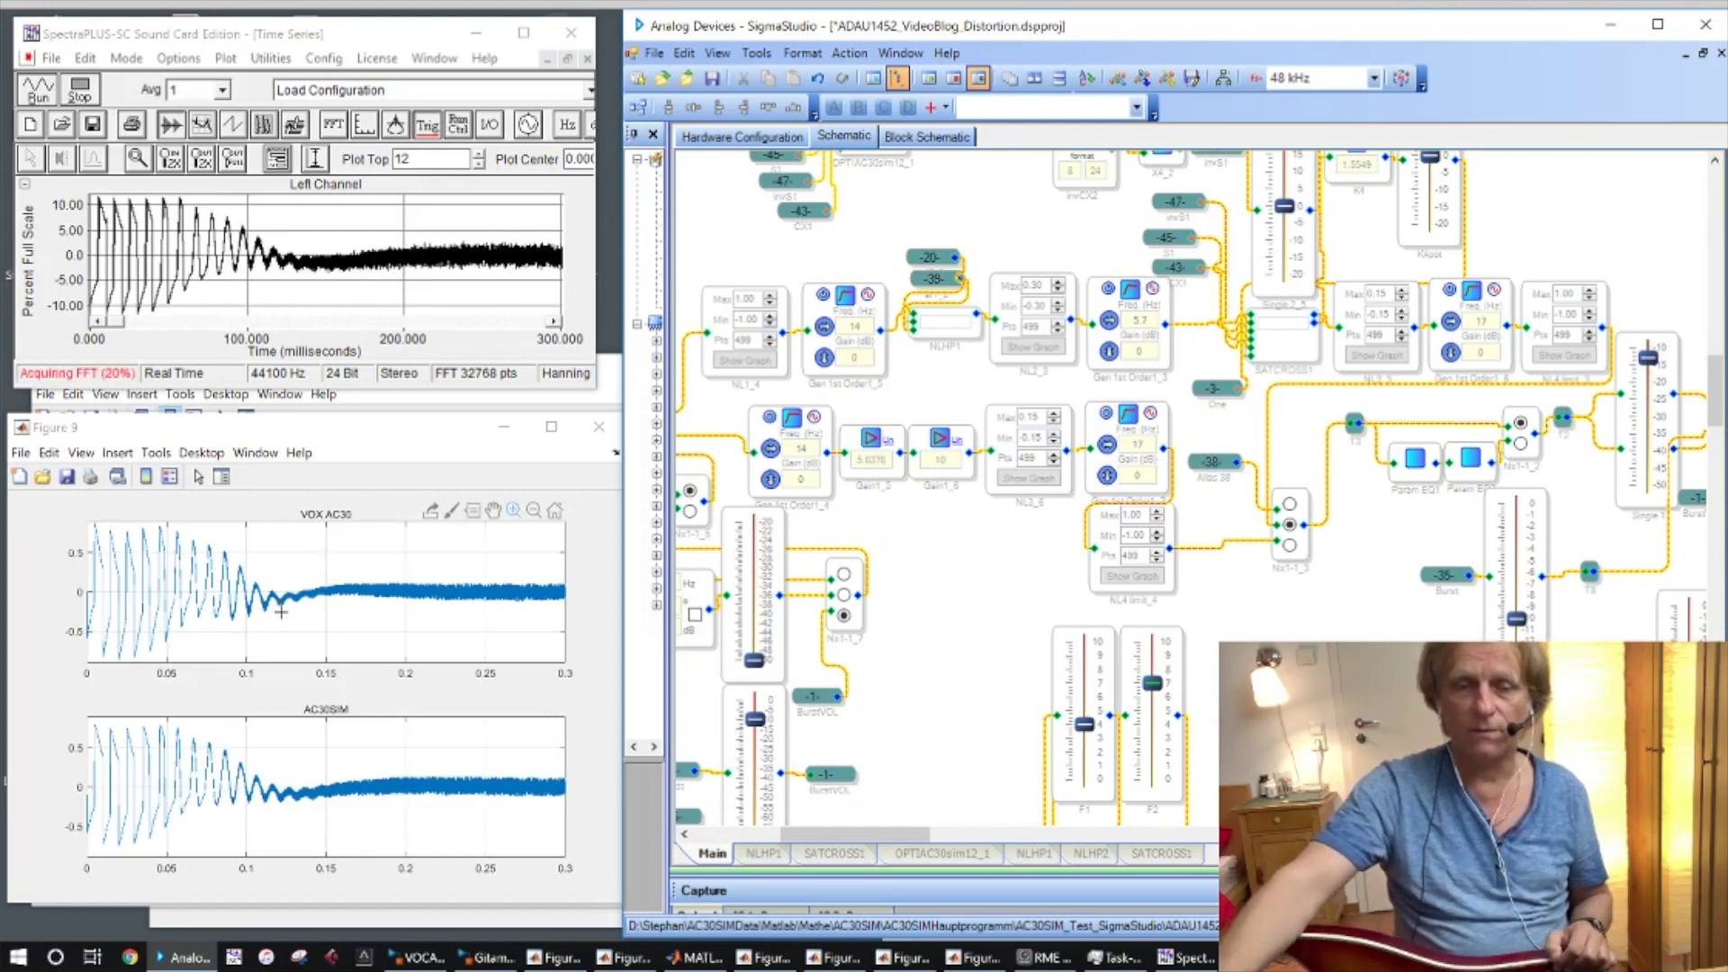
# - Return from the Simulink model to SigmaStudio and select the NL1_4 block
pyautogui.click(430, 960)
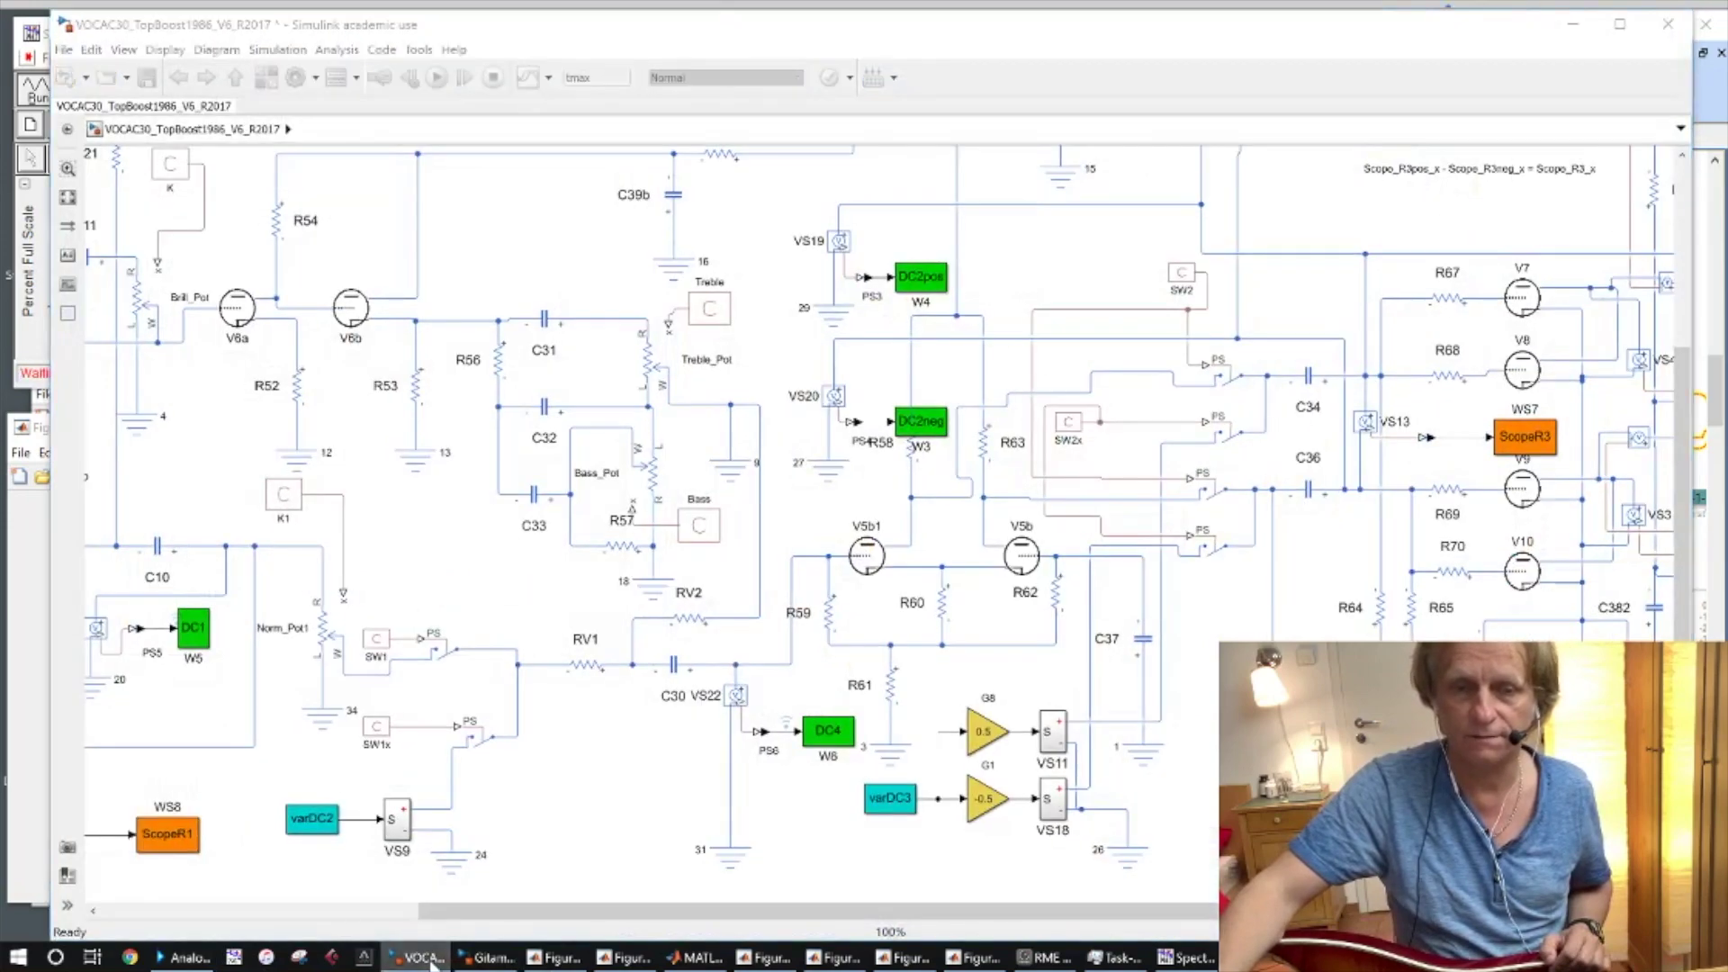
pyautogui.click(430, 959)
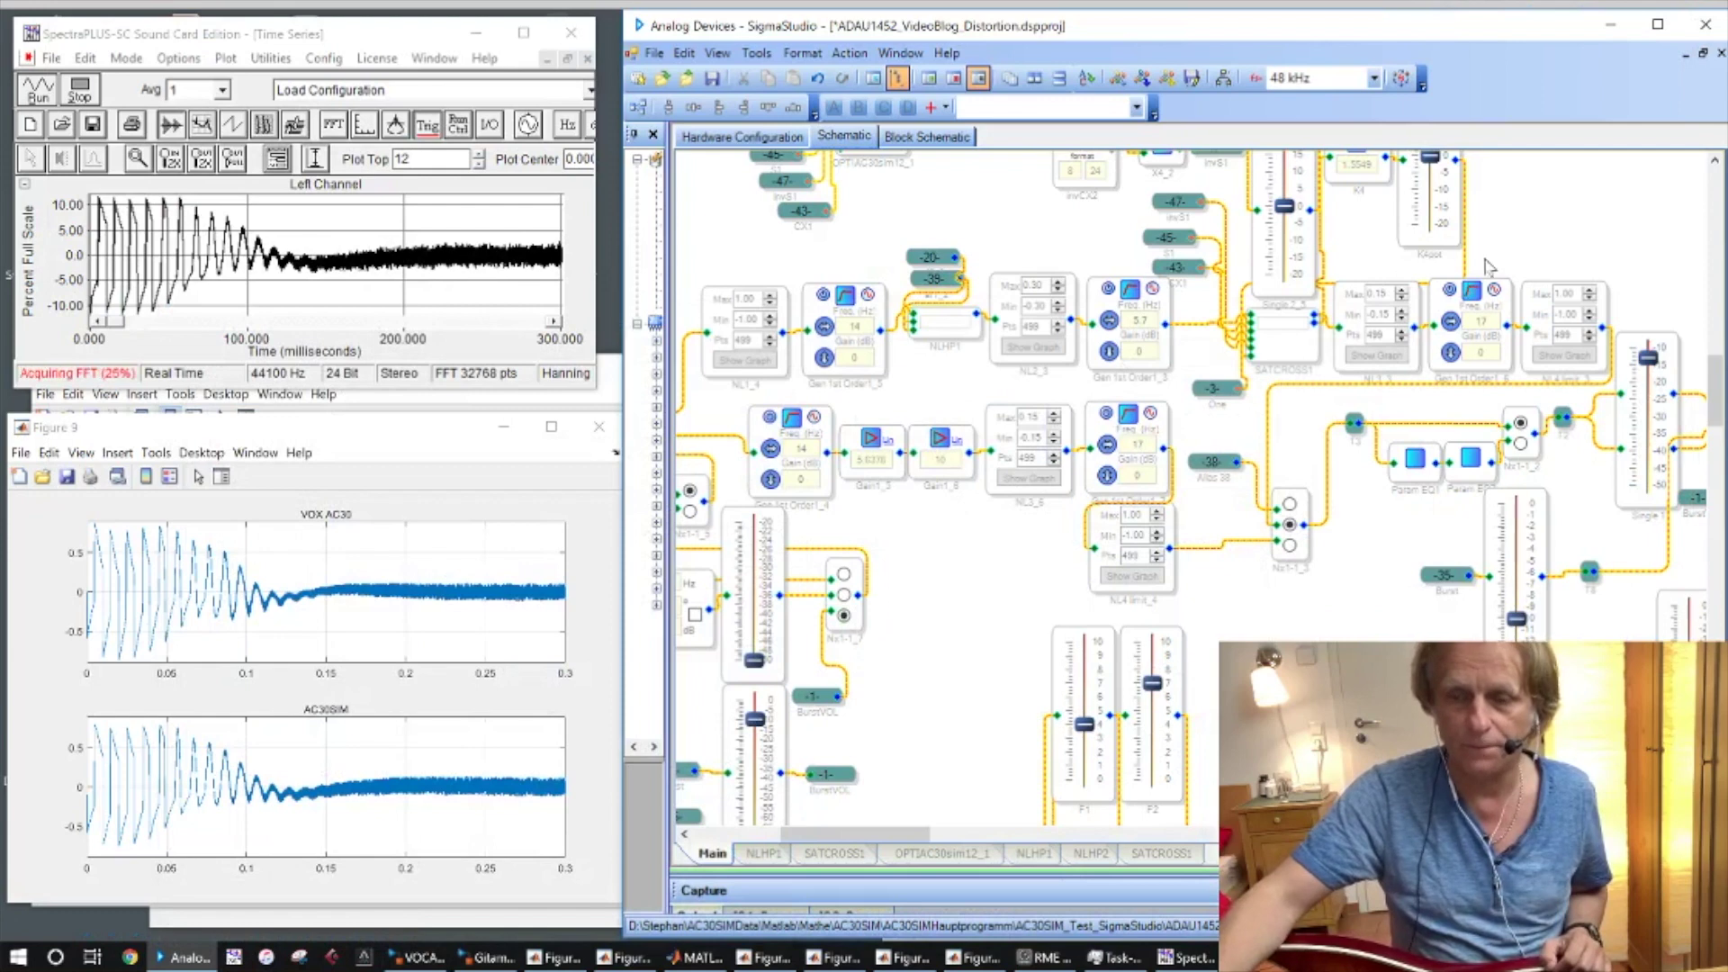
pyautogui.click(780, 379)
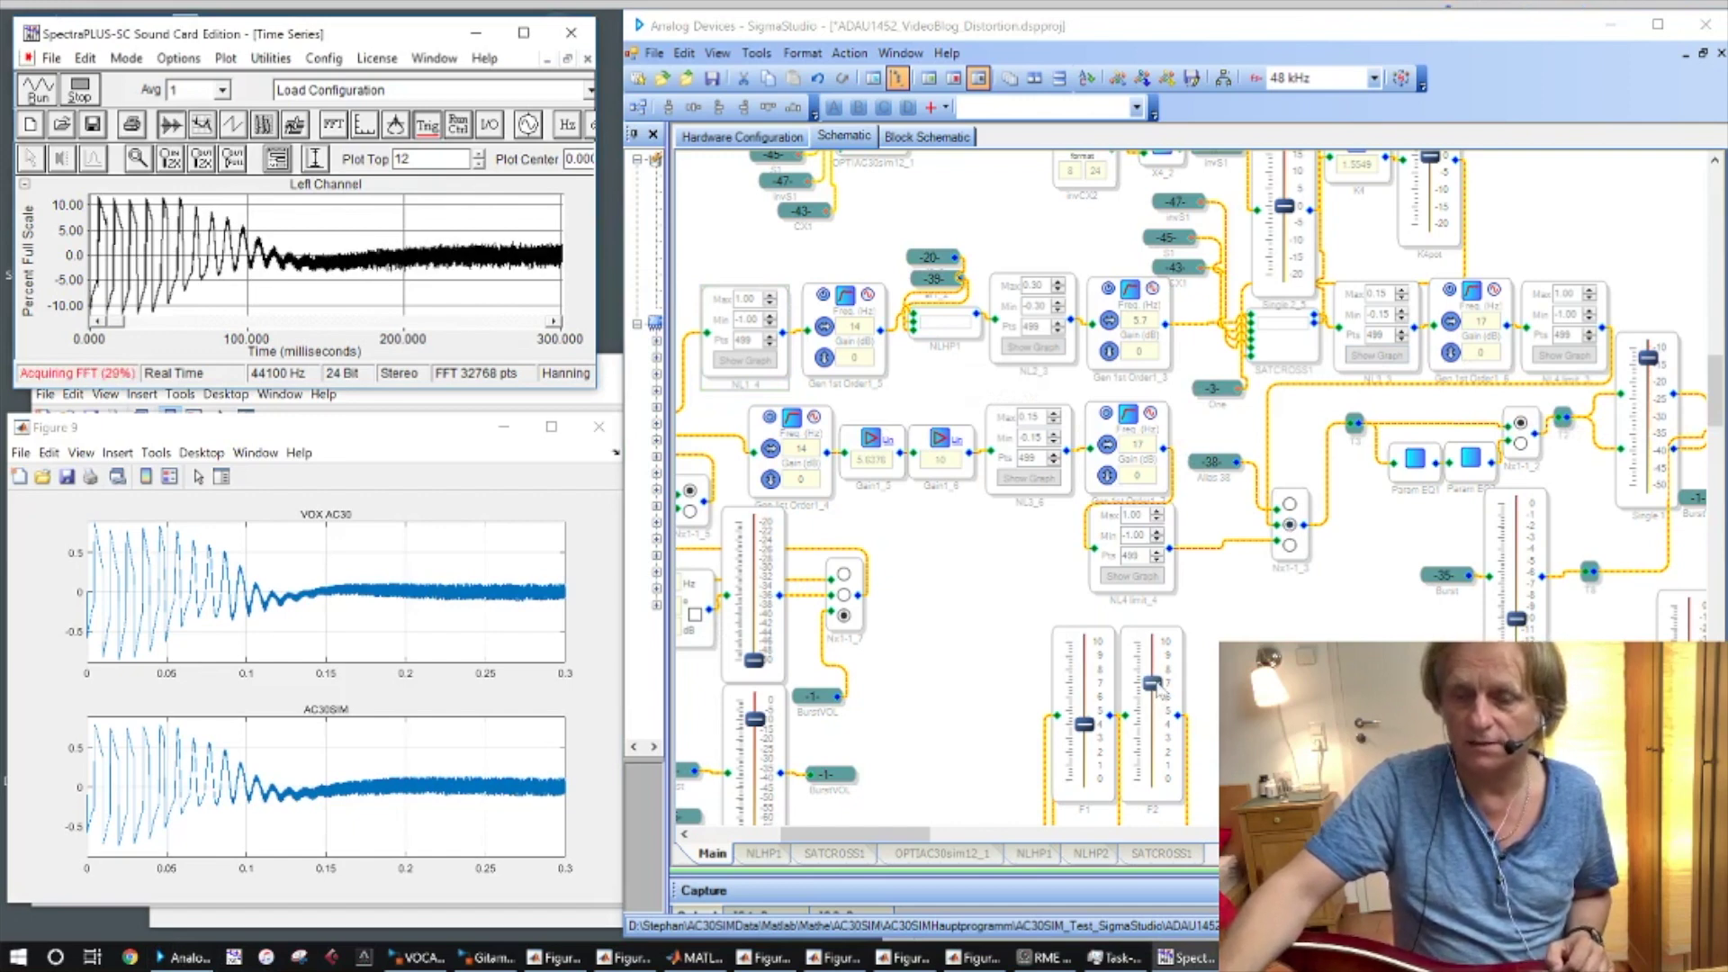
# - Dip F2 down and back up, then route Nx1-1_7 through its first input
pyautogui.moveTo(1153, 684); pyautogui.dragTo(1156, 727)
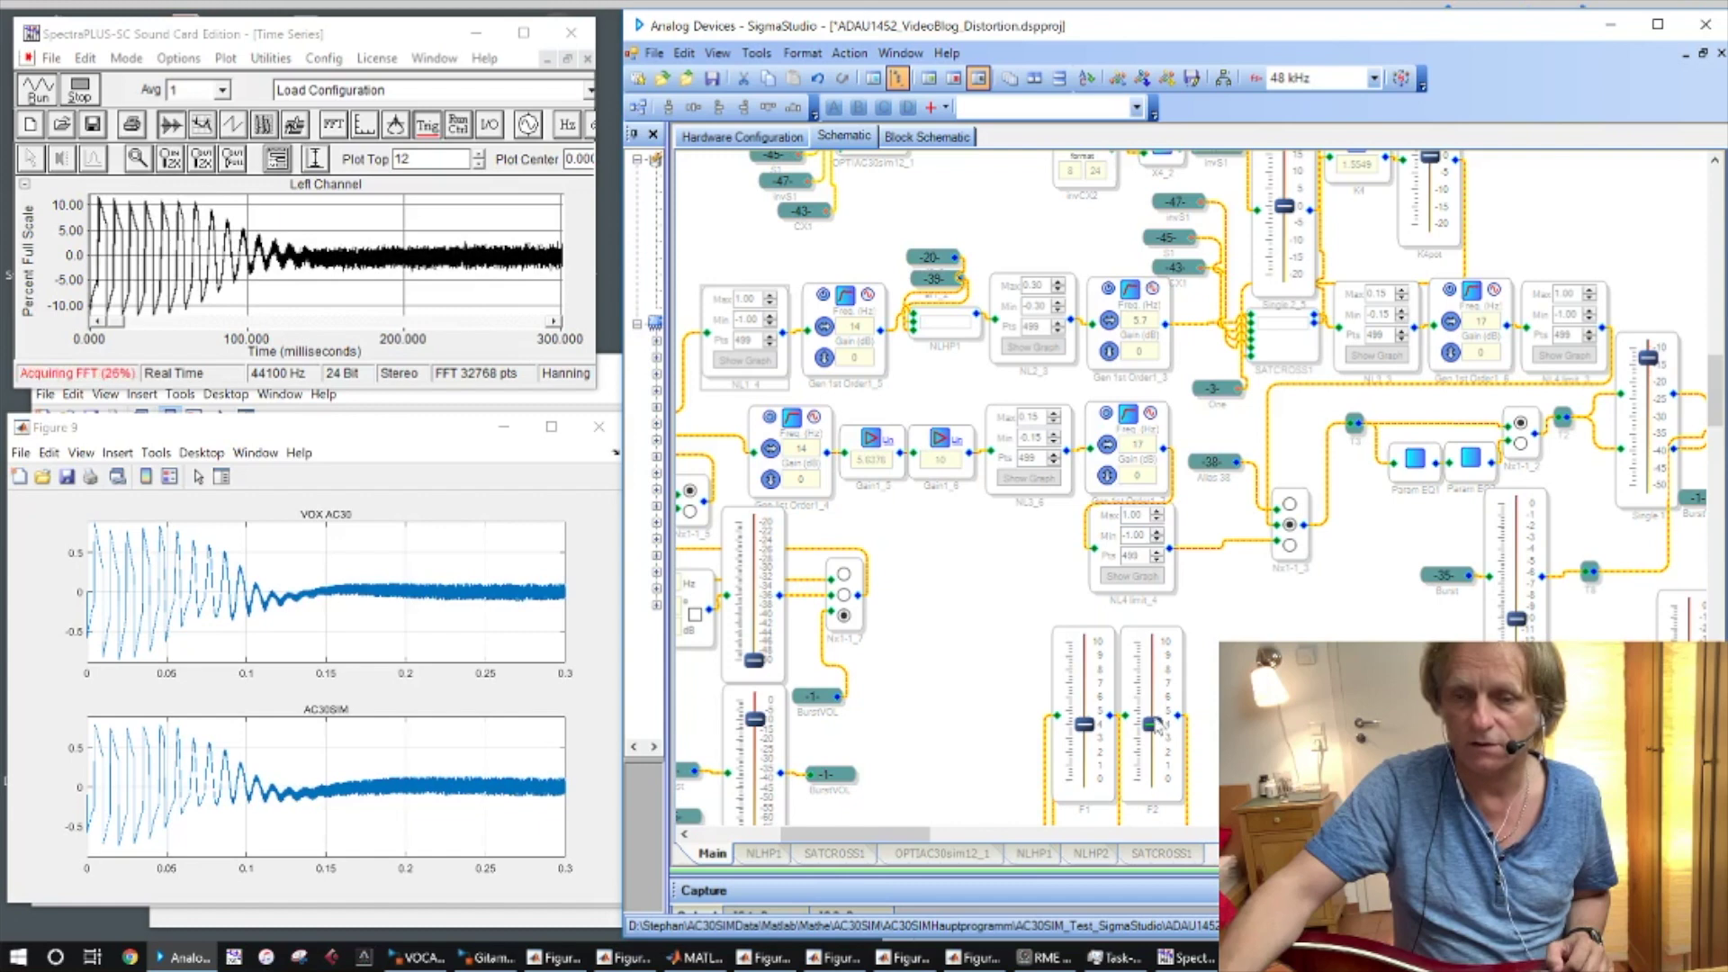
pyautogui.moveTo(1156, 727); pyautogui.dragTo(1156, 689)
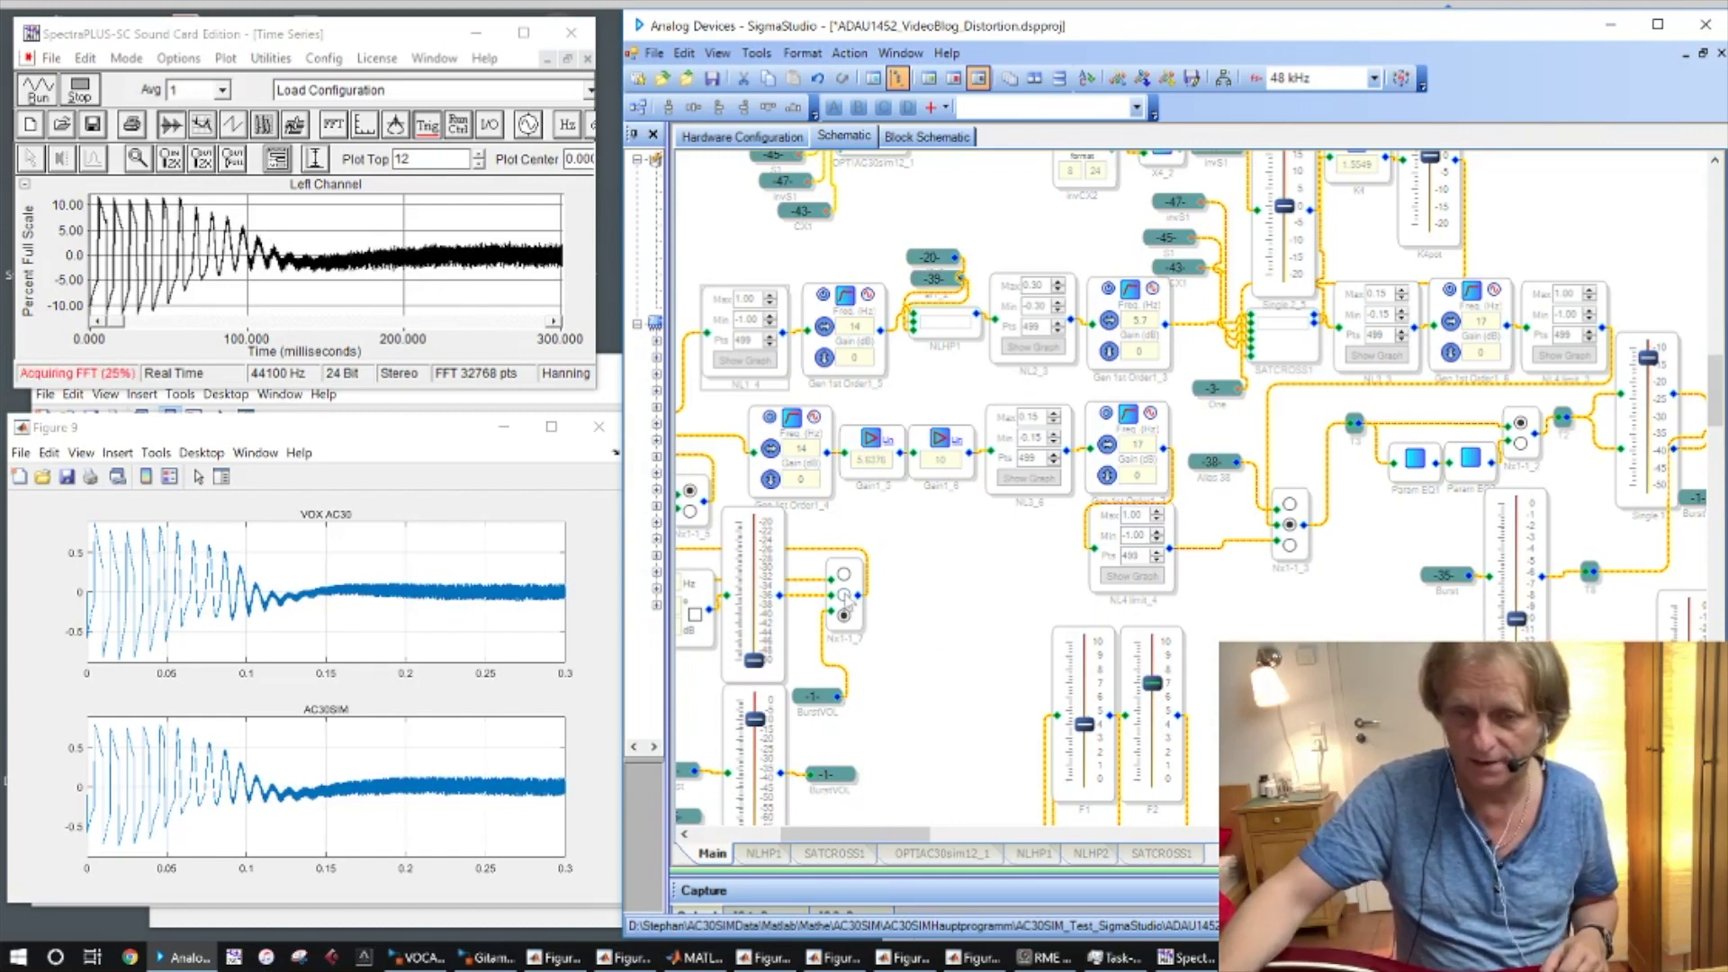
pyautogui.click(843, 574)
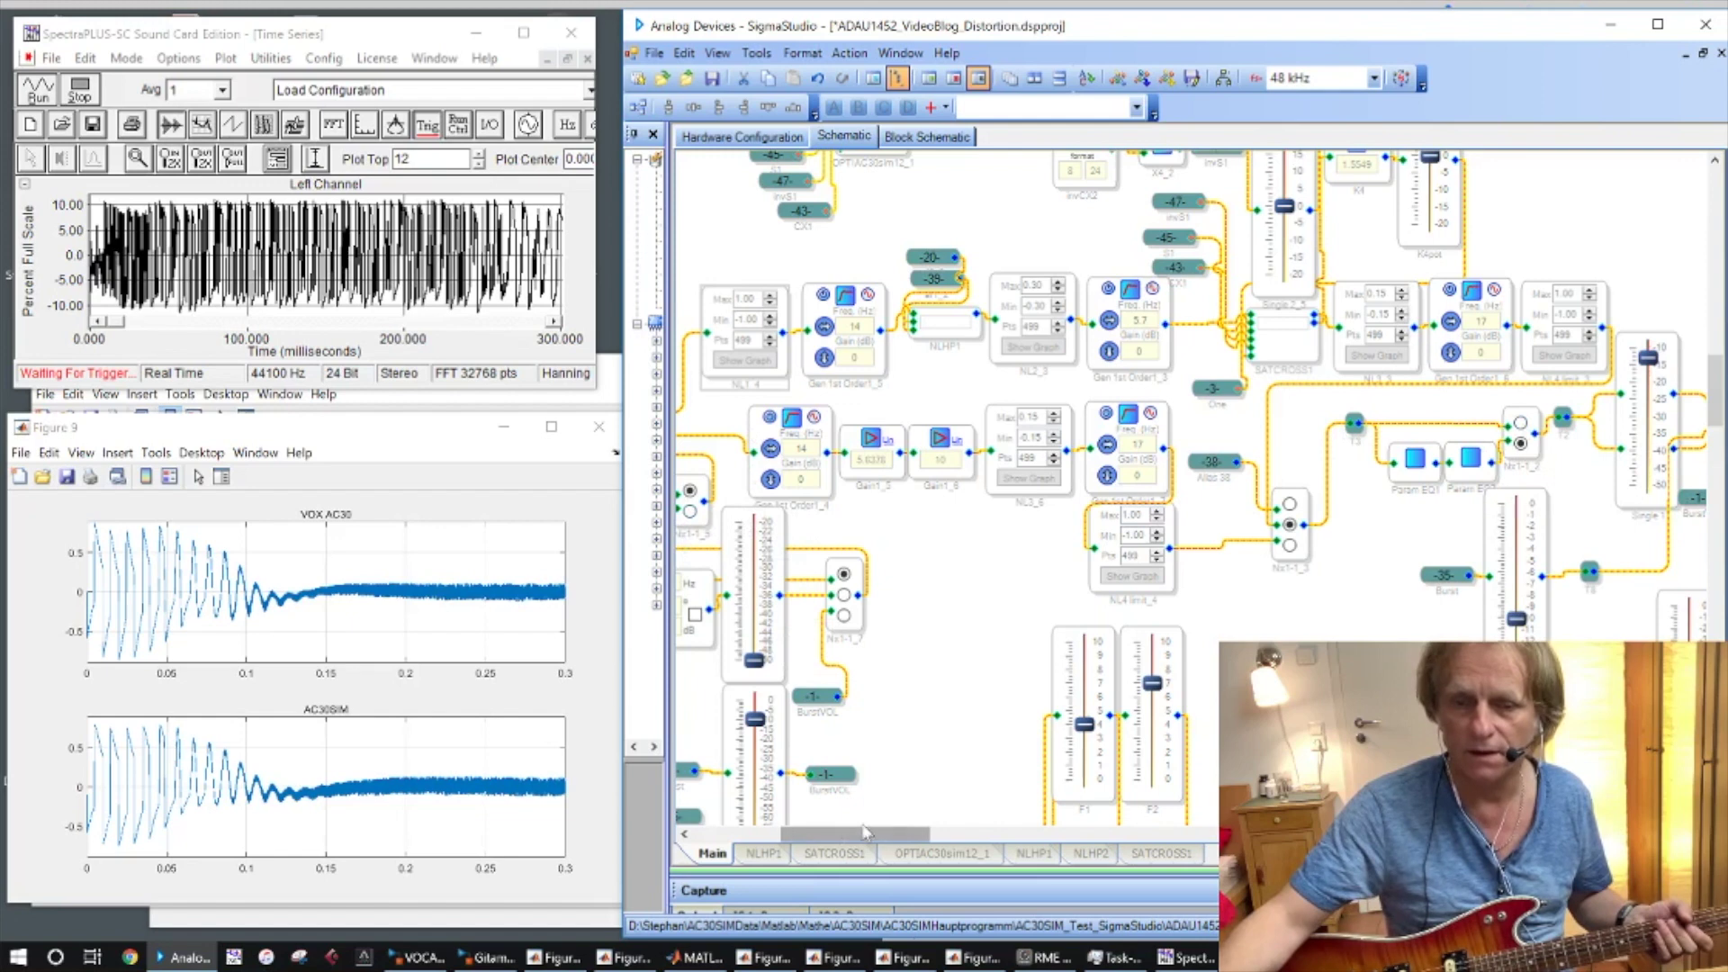
pyautogui.moveTo(856, 836); pyautogui.dragTo(837, 837)
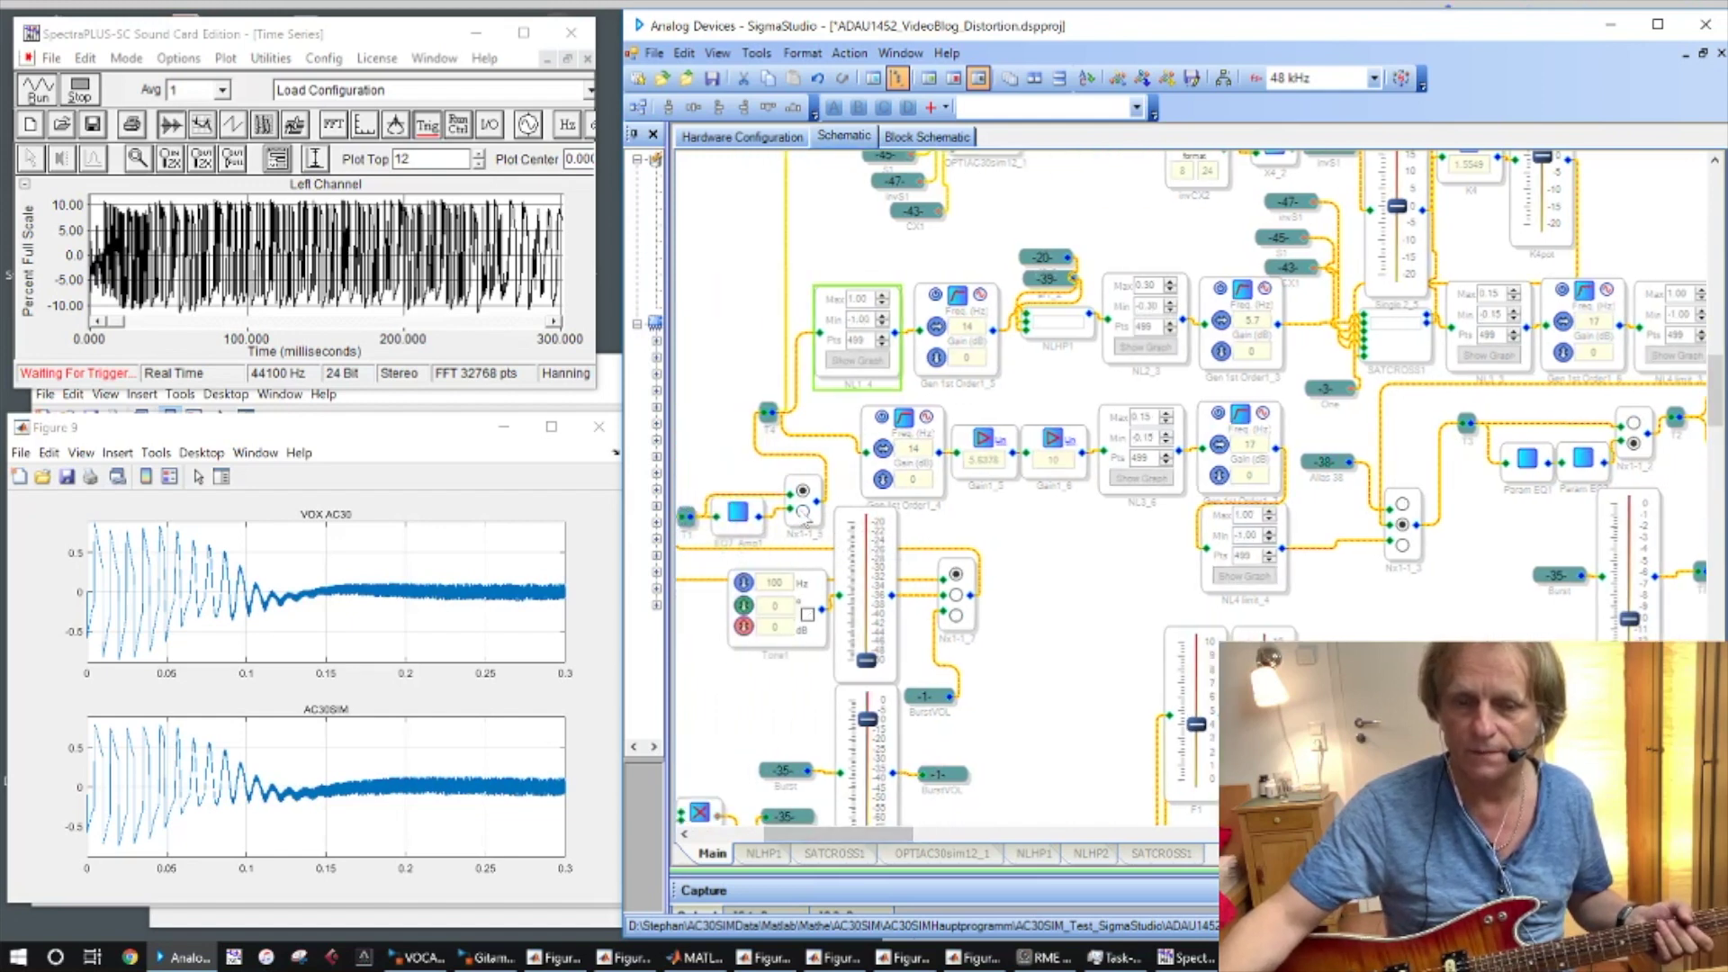
# - Sweep F2 down and up twice ending at maximum, then lower F1 and raise it partway
pyautogui.moveTo(866, 841); pyautogui.dragTo(868, 843)
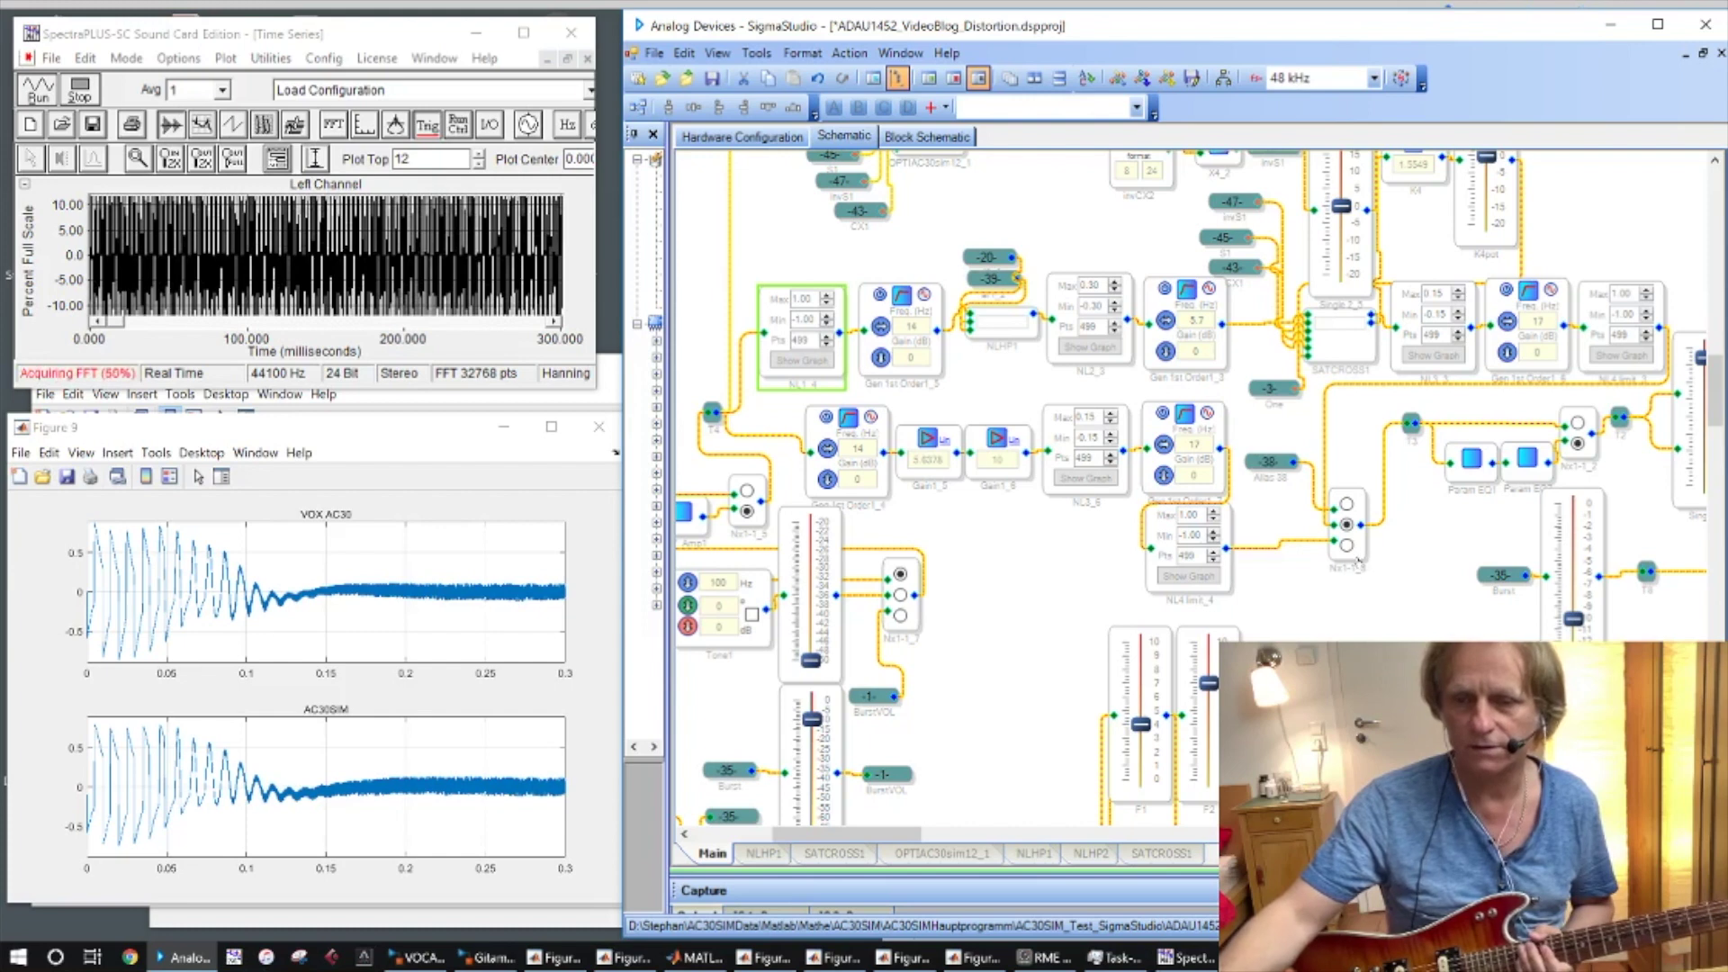
pyautogui.click(1209, 683)
pyautogui.moveTo(1210, 691); pyautogui.dragTo(1210, 732)
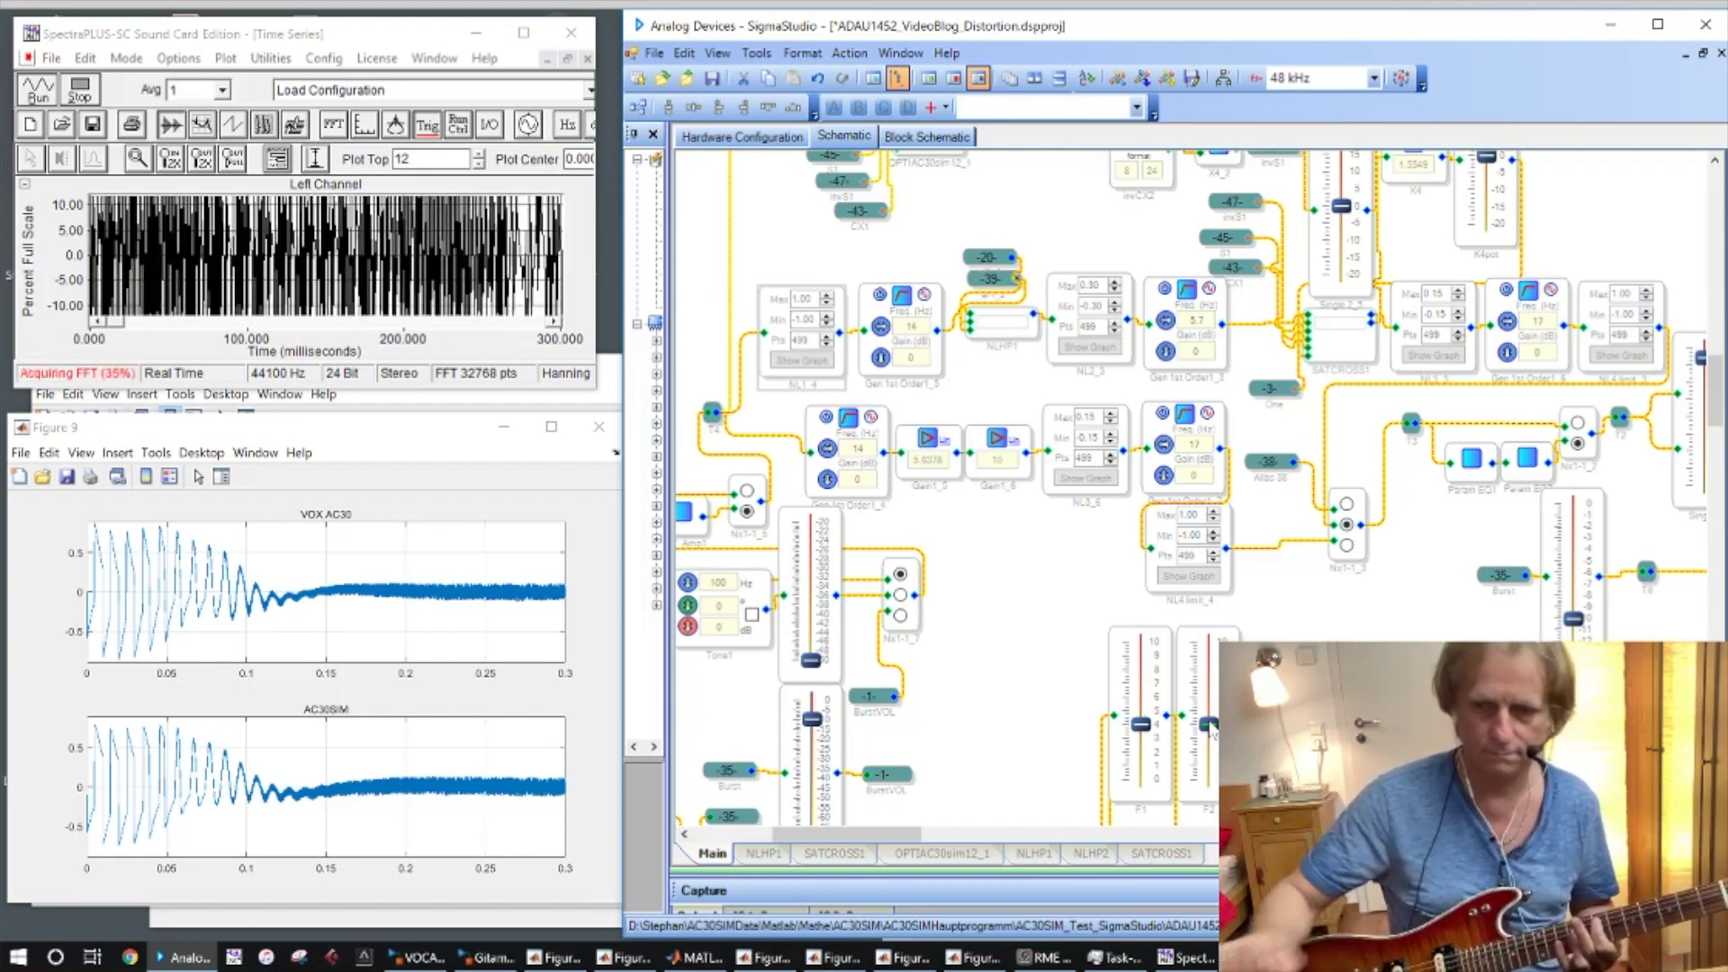
pyautogui.moveTo(1212, 730); pyautogui.dragTo(1213, 684)
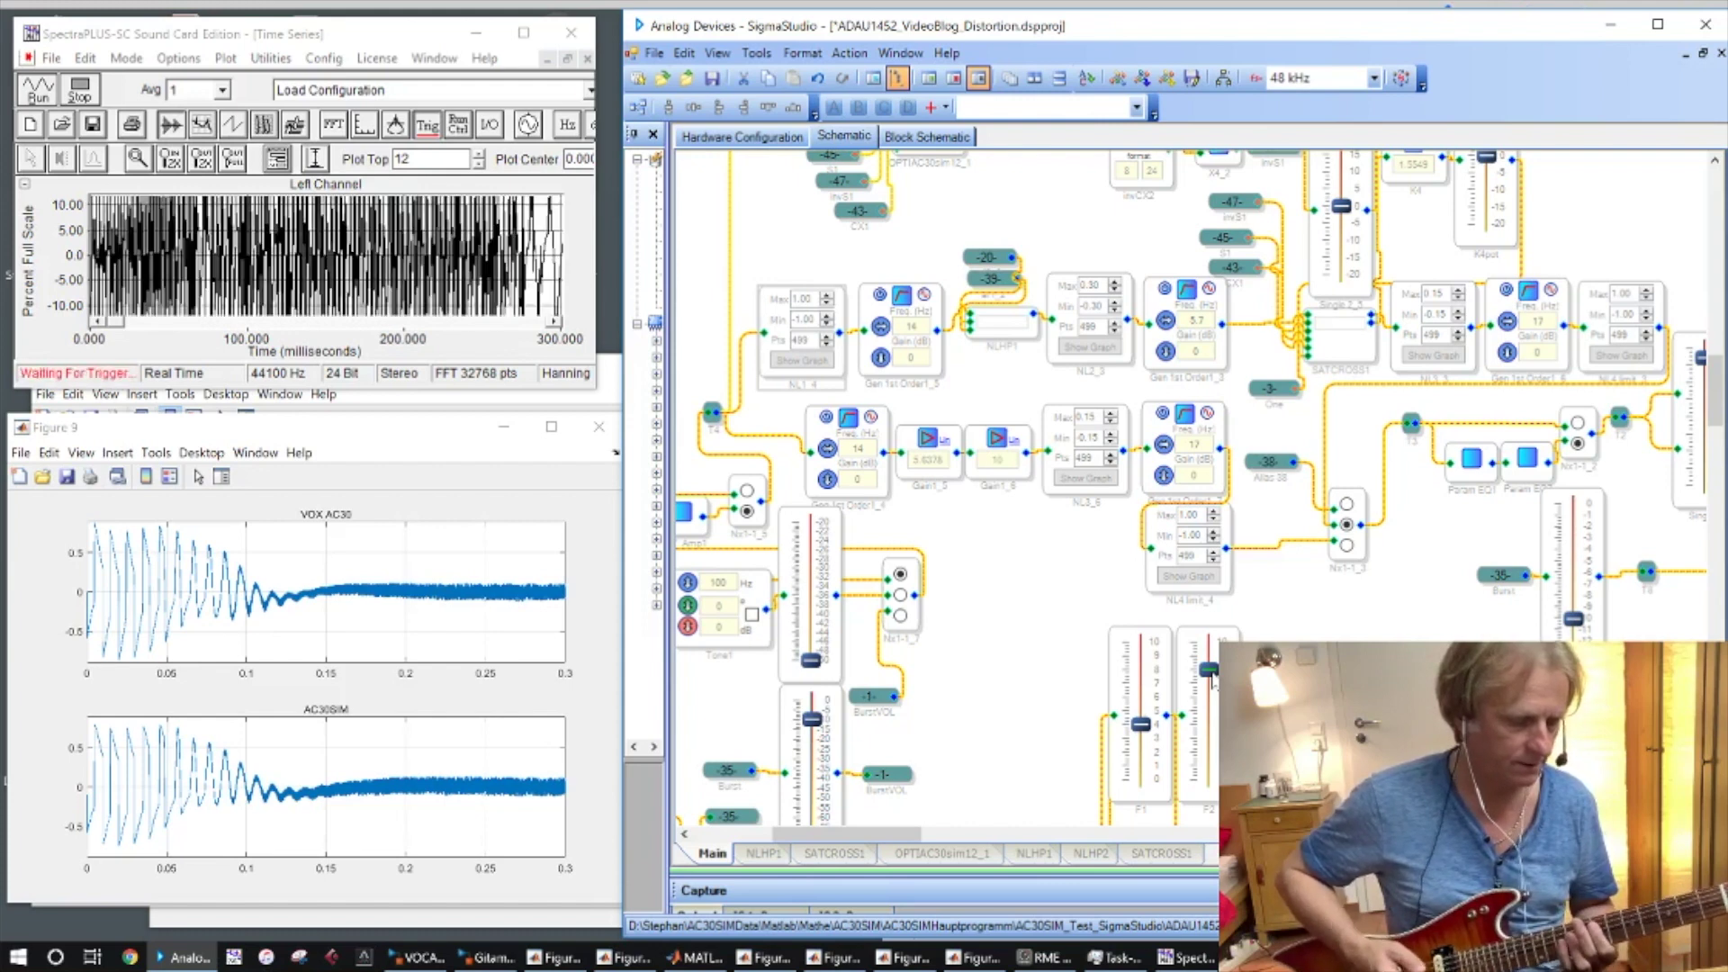
pyautogui.moveTo(1214, 682); pyautogui.dragTo(1213, 733)
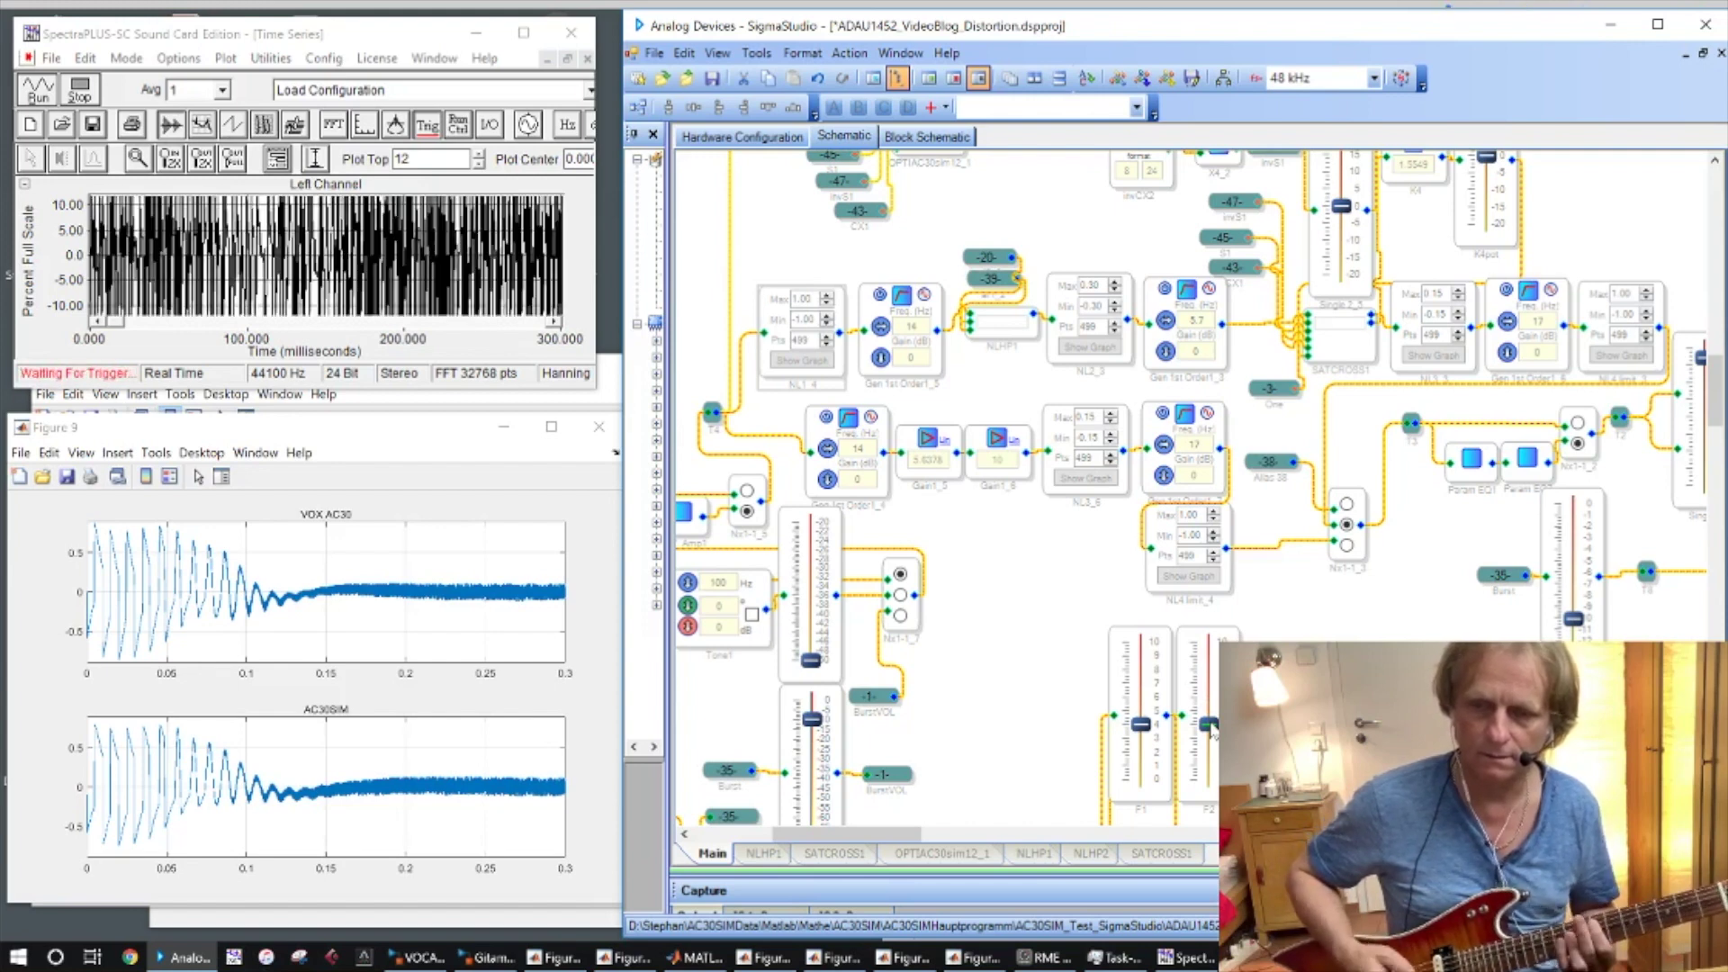
pyautogui.moveTo(1212, 731); pyautogui.dragTo(1209, 641)
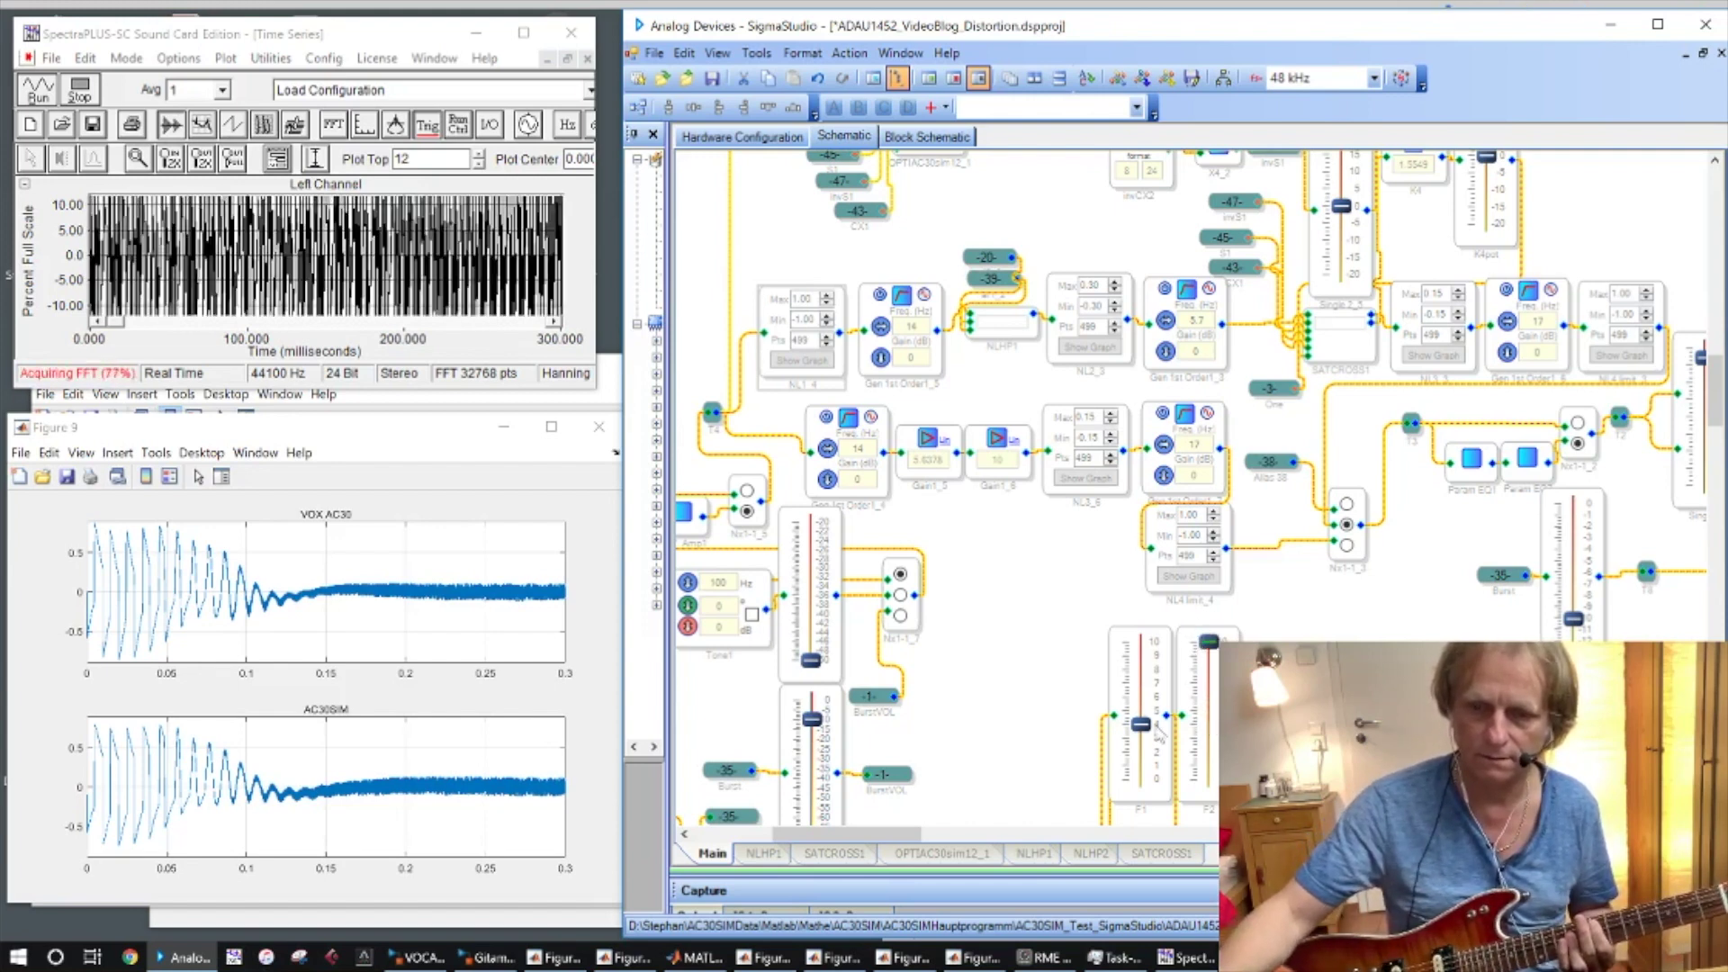
pyautogui.moveTo(1148, 730); pyautogui.dragTo(1153, 772)
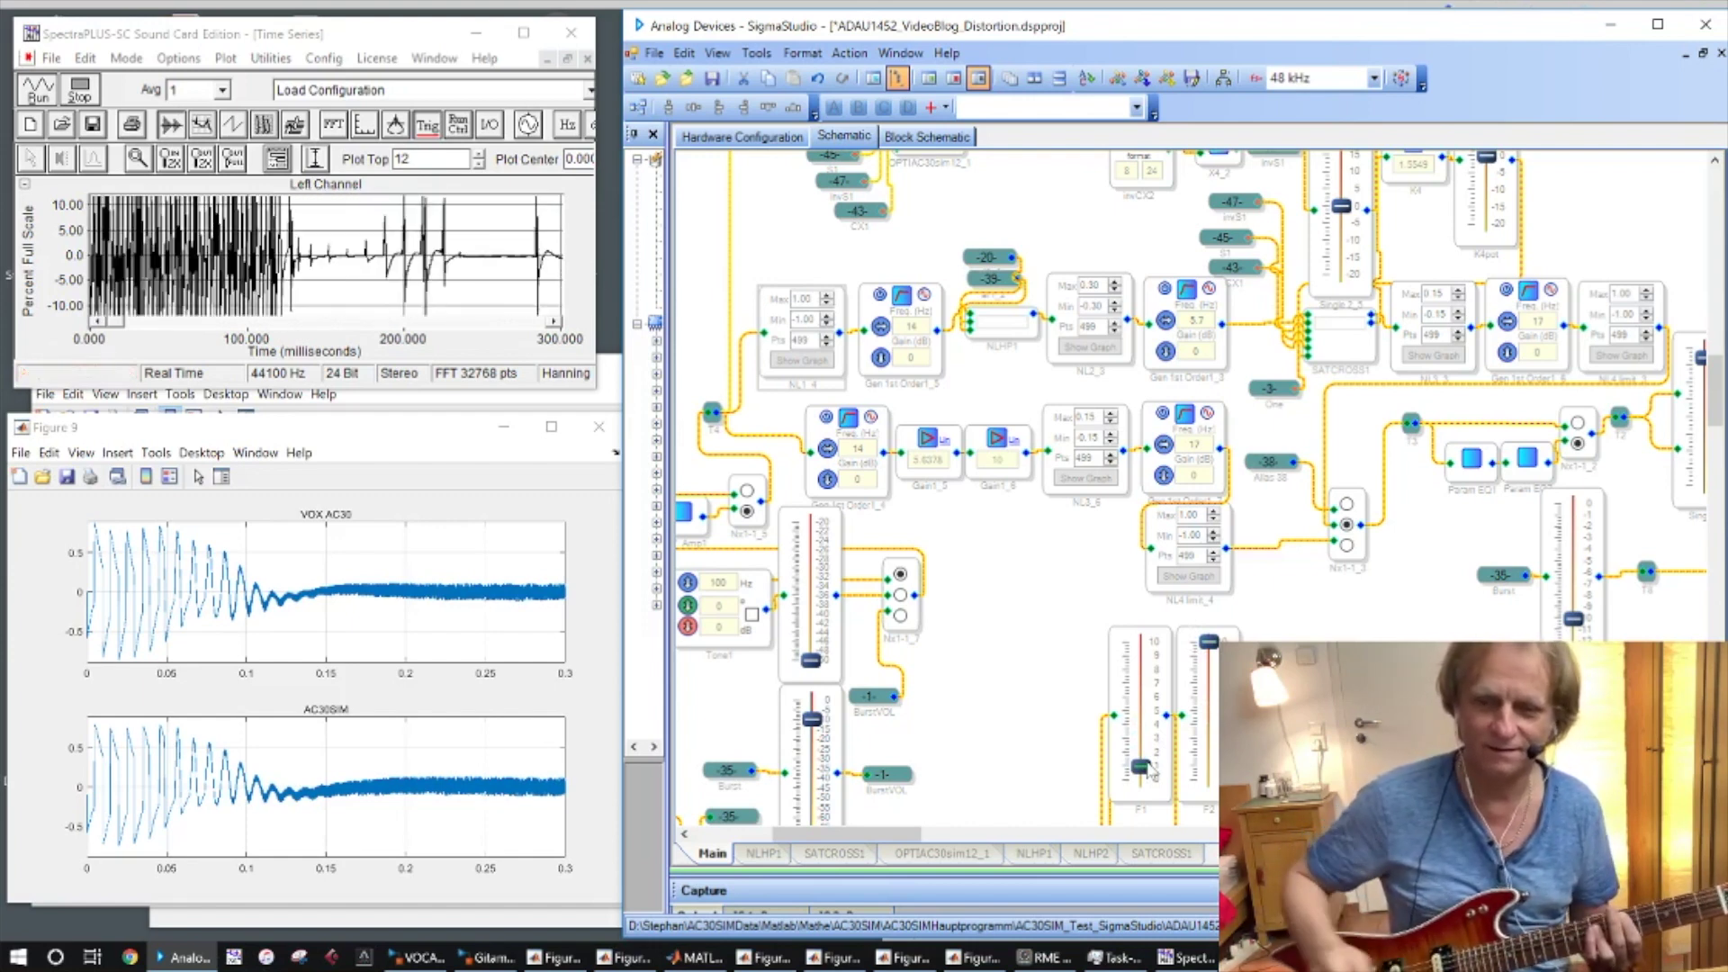
pyautogui.moveTo(1152, 771); pyautogui.dragTo(1147, 745)
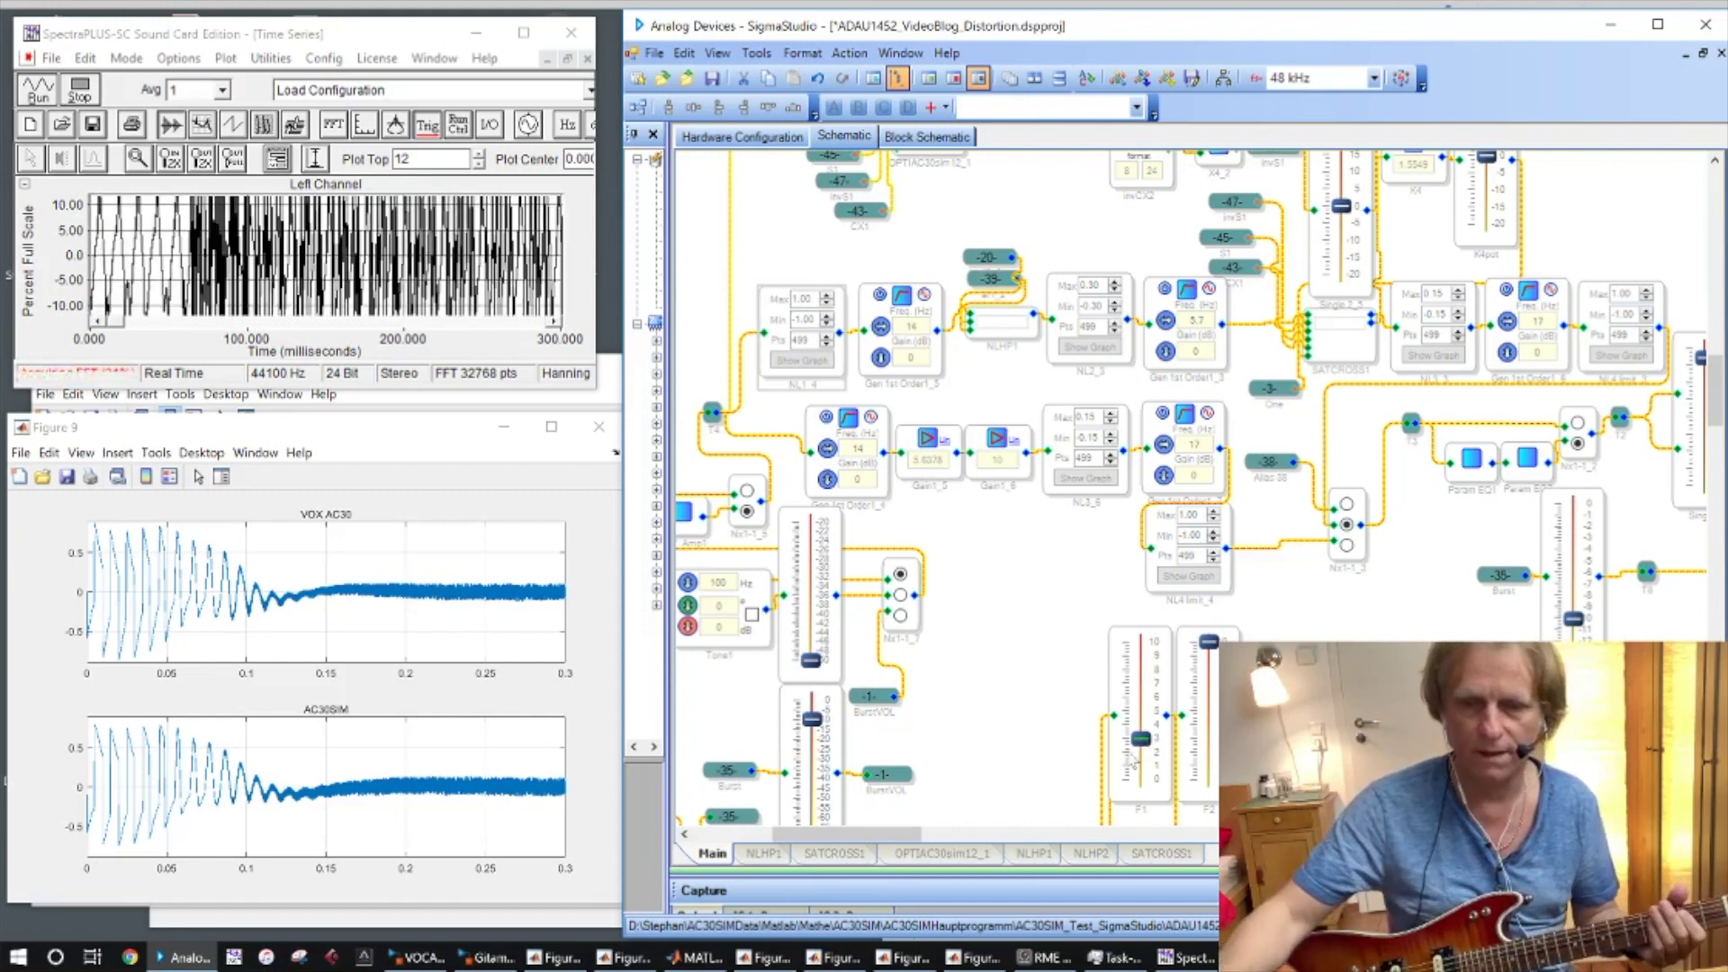
# - Raise the input Level slider for a louder signal and drop F2 slightly below maximum
pyautogui.hscroll(-2, 877, 835)
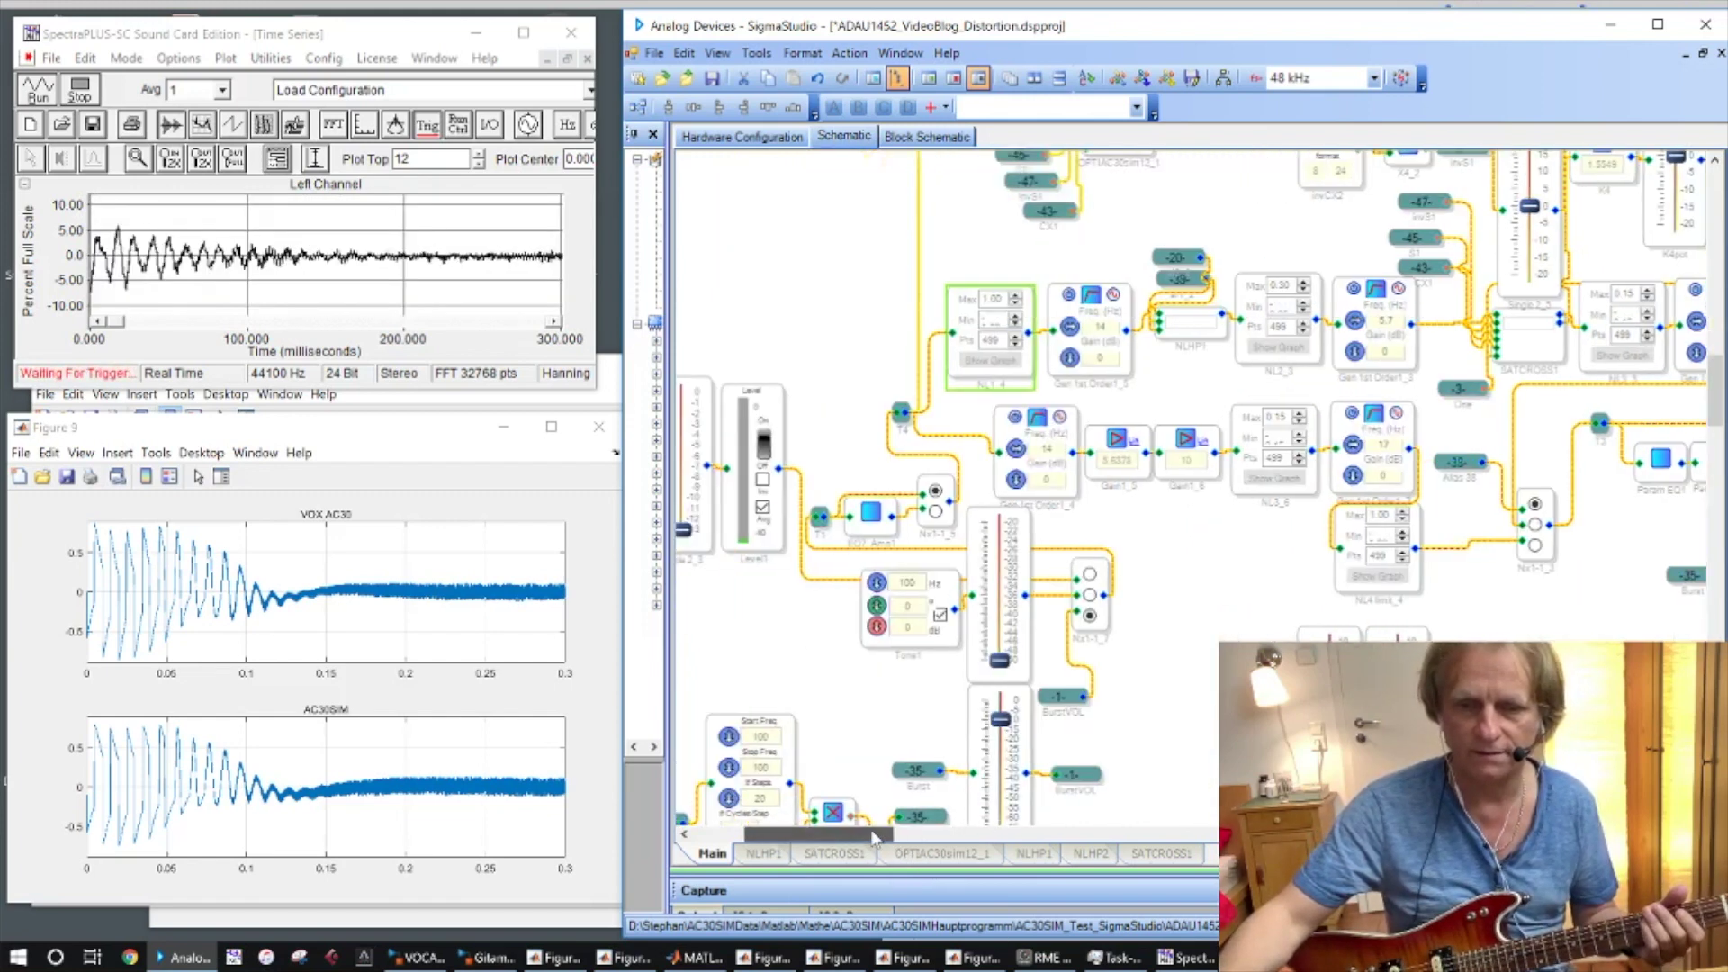
pyautogui.moveTo(684, 490); pyautogui.dragTo(684, 424)
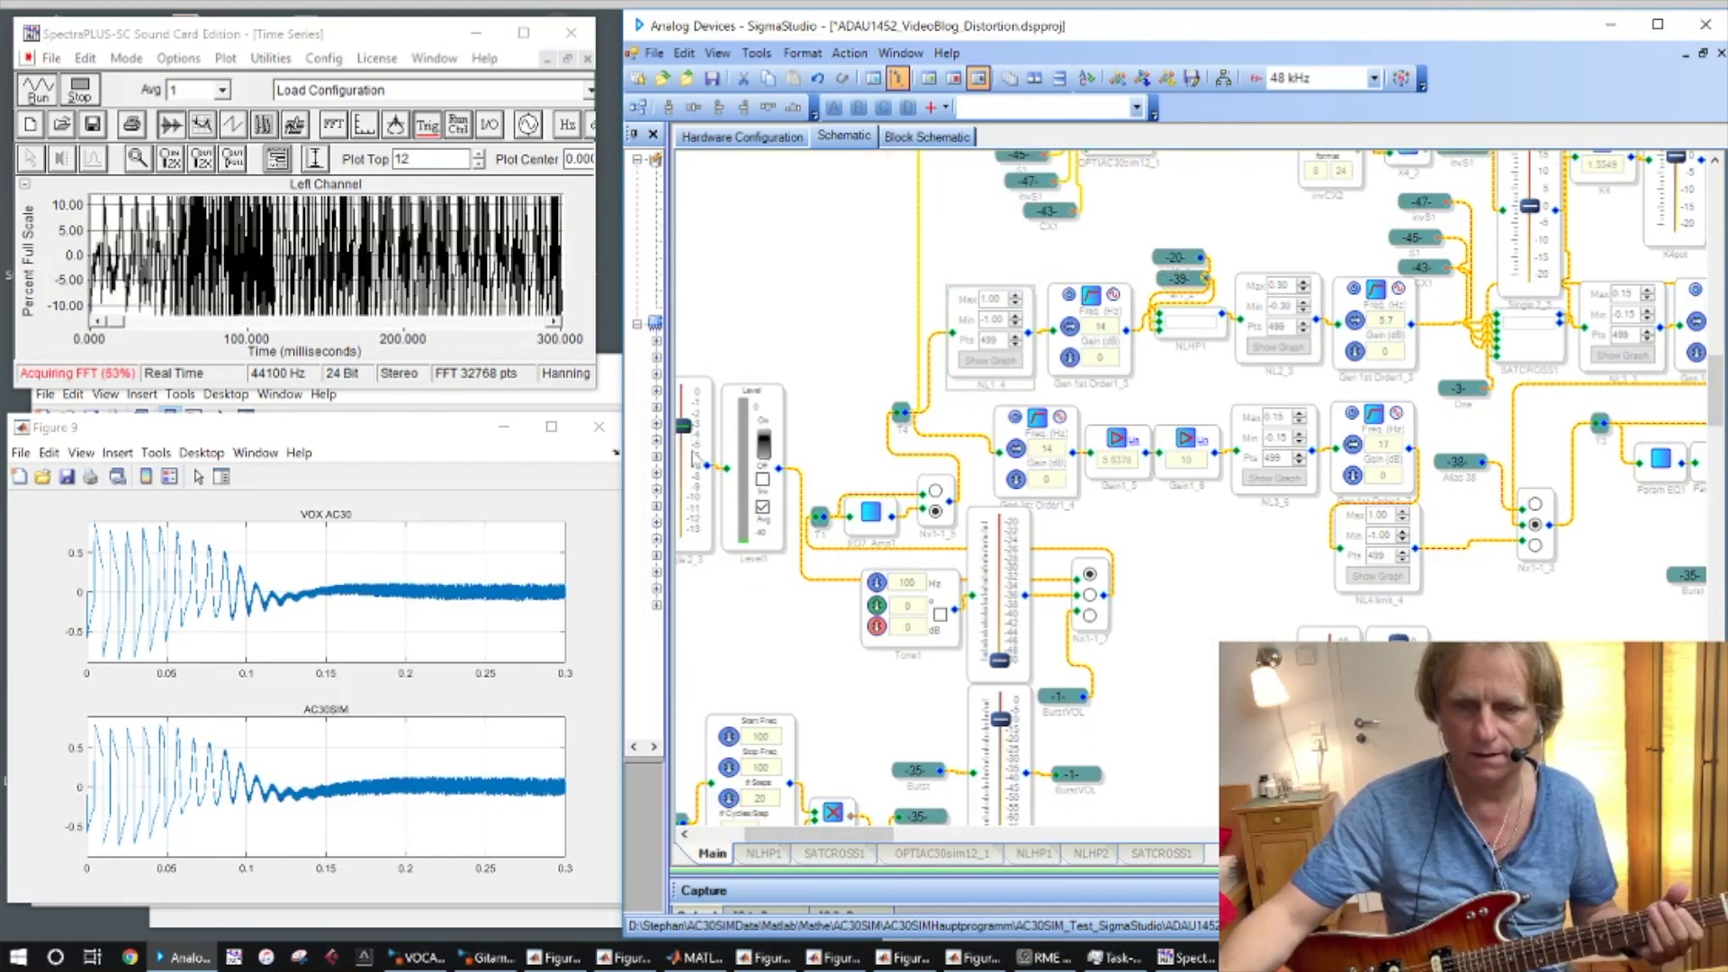
pyautogui.moveTo(865, 841); pyautogui.dragTo(900, 857)
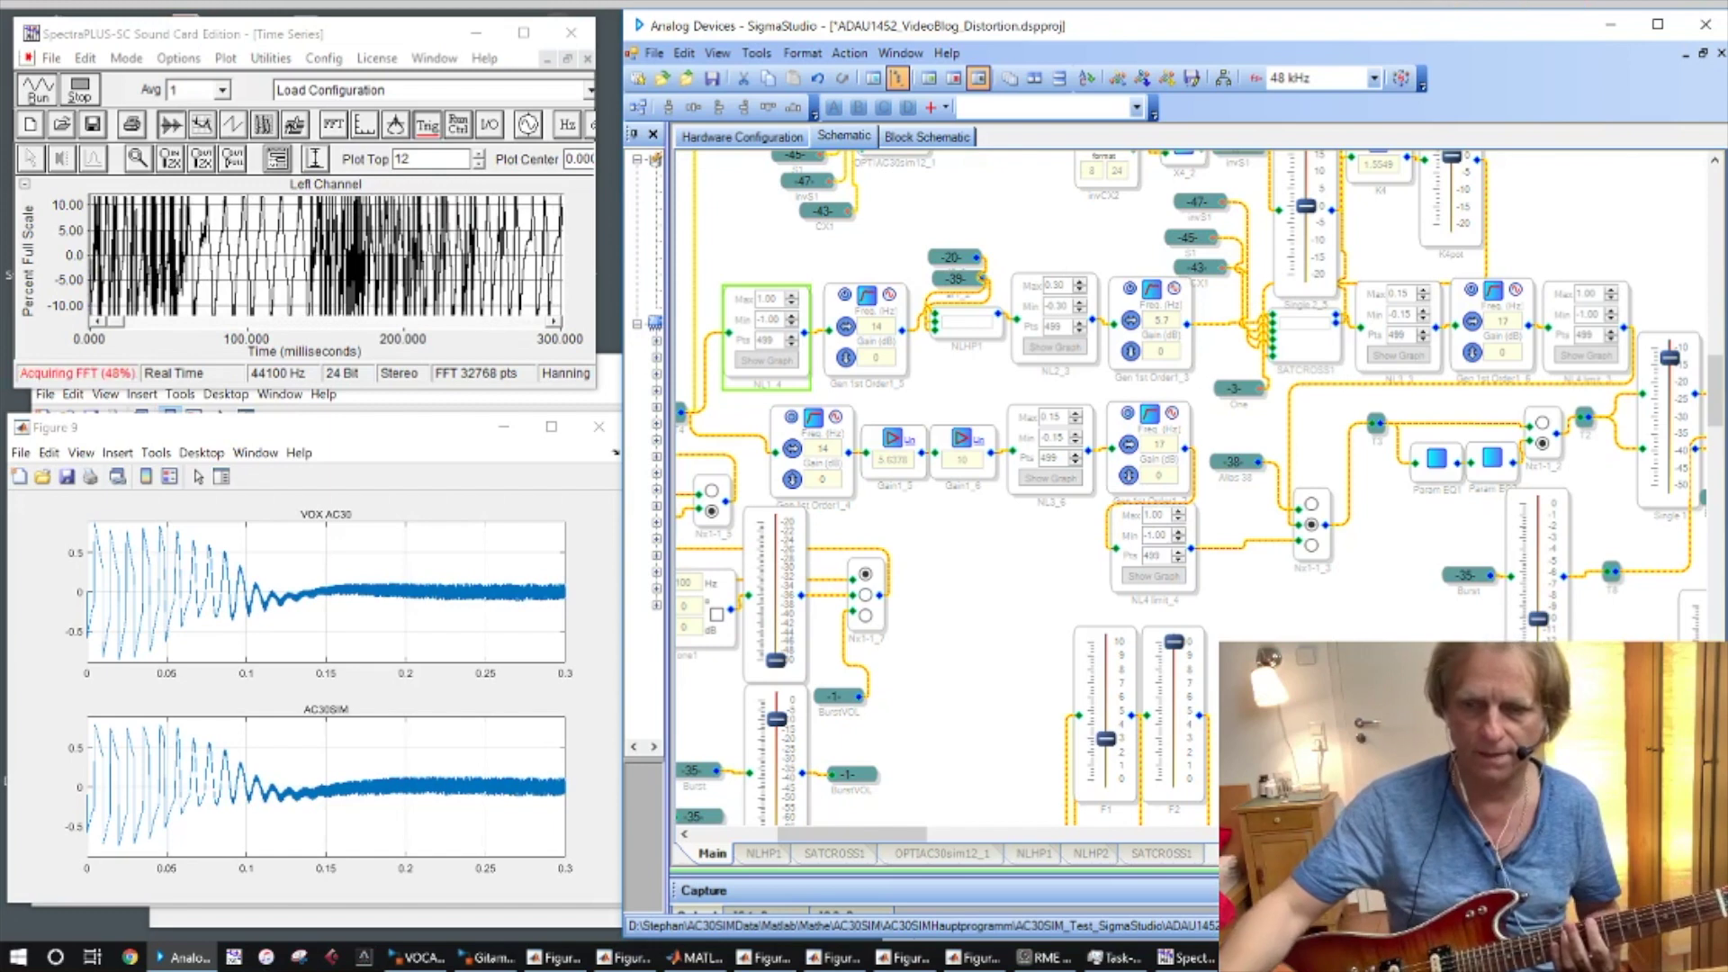
pyautogui.moveTo(1174, 642); pyautogui.dragTo(1184, 749)
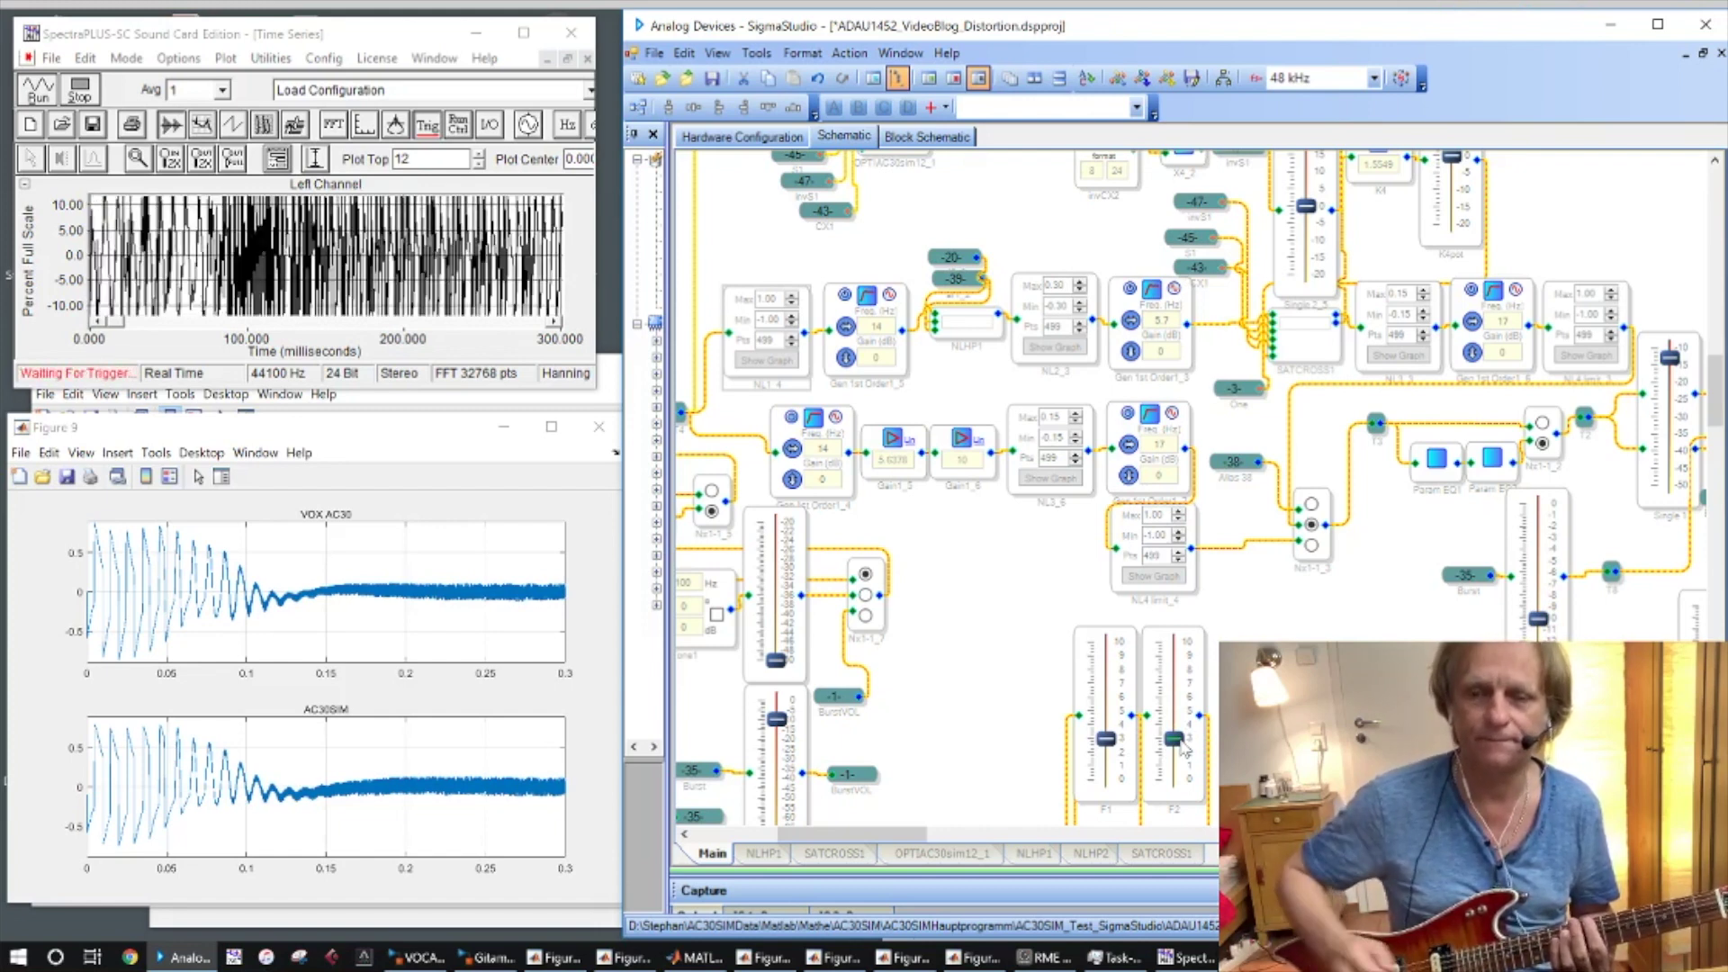
# - Move F2 from about 3 up to 7, down to about 2.5, and back to 7
pyautogui.moveTo(1183, 748); pyautogui.dragTo(1187, 693)
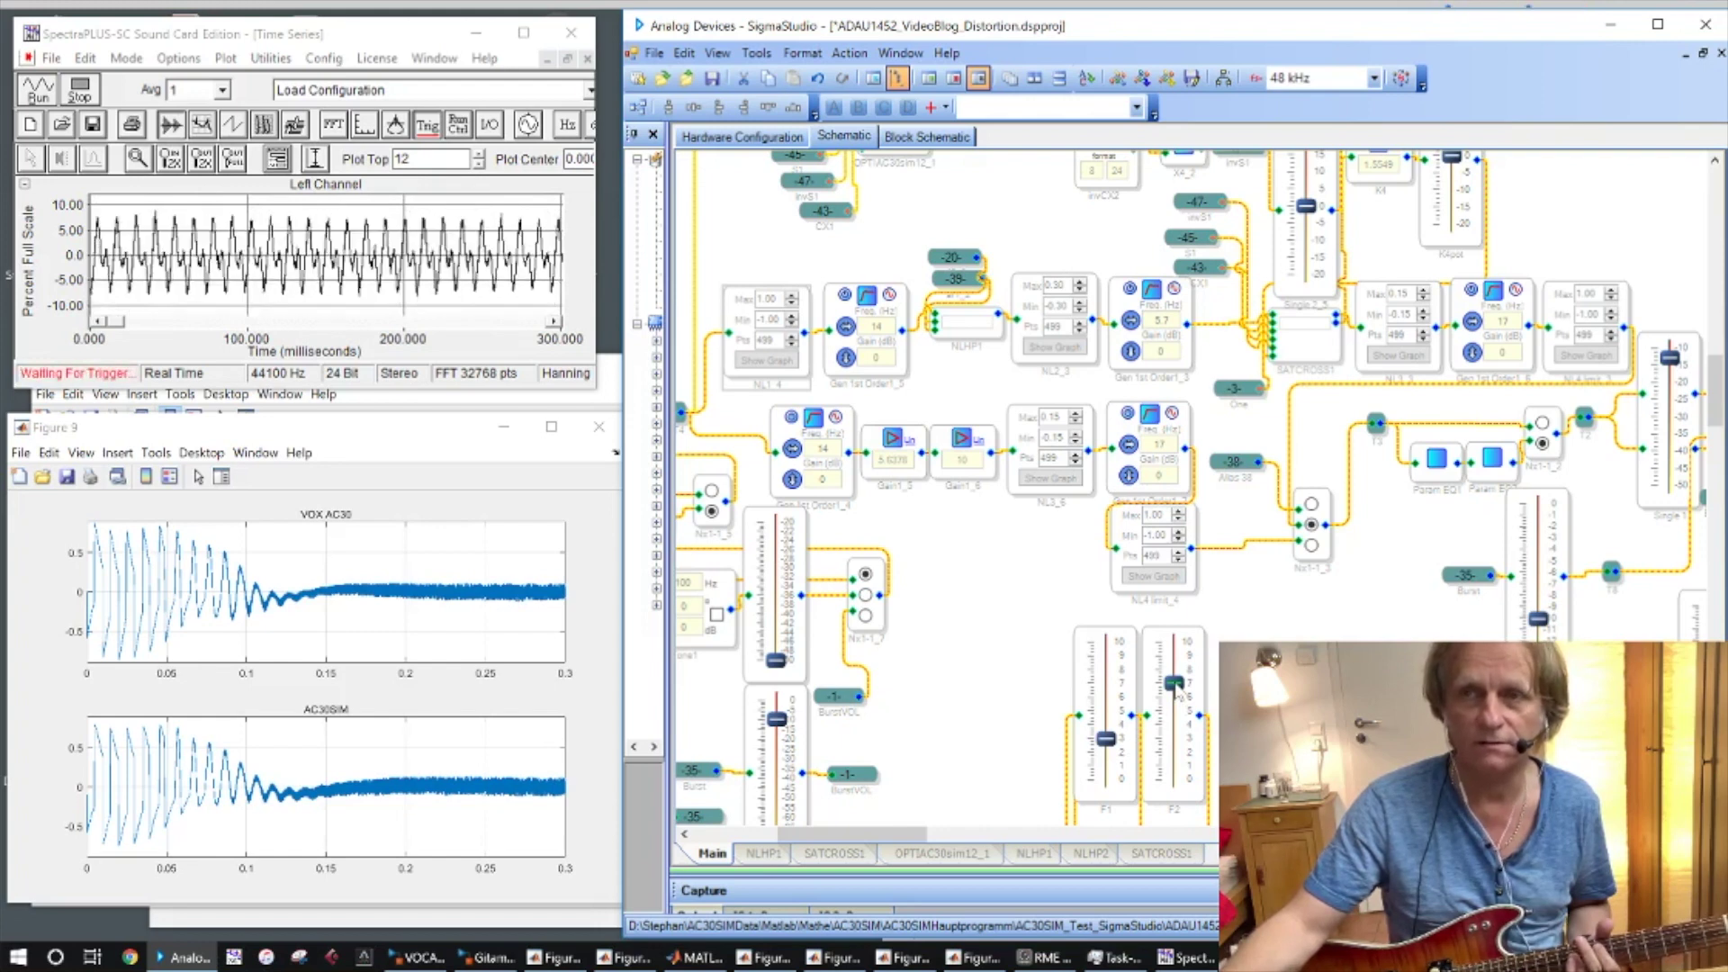
pyautogui.moveTo(1176, 687); pyautogui.dragTo(1178, 744)
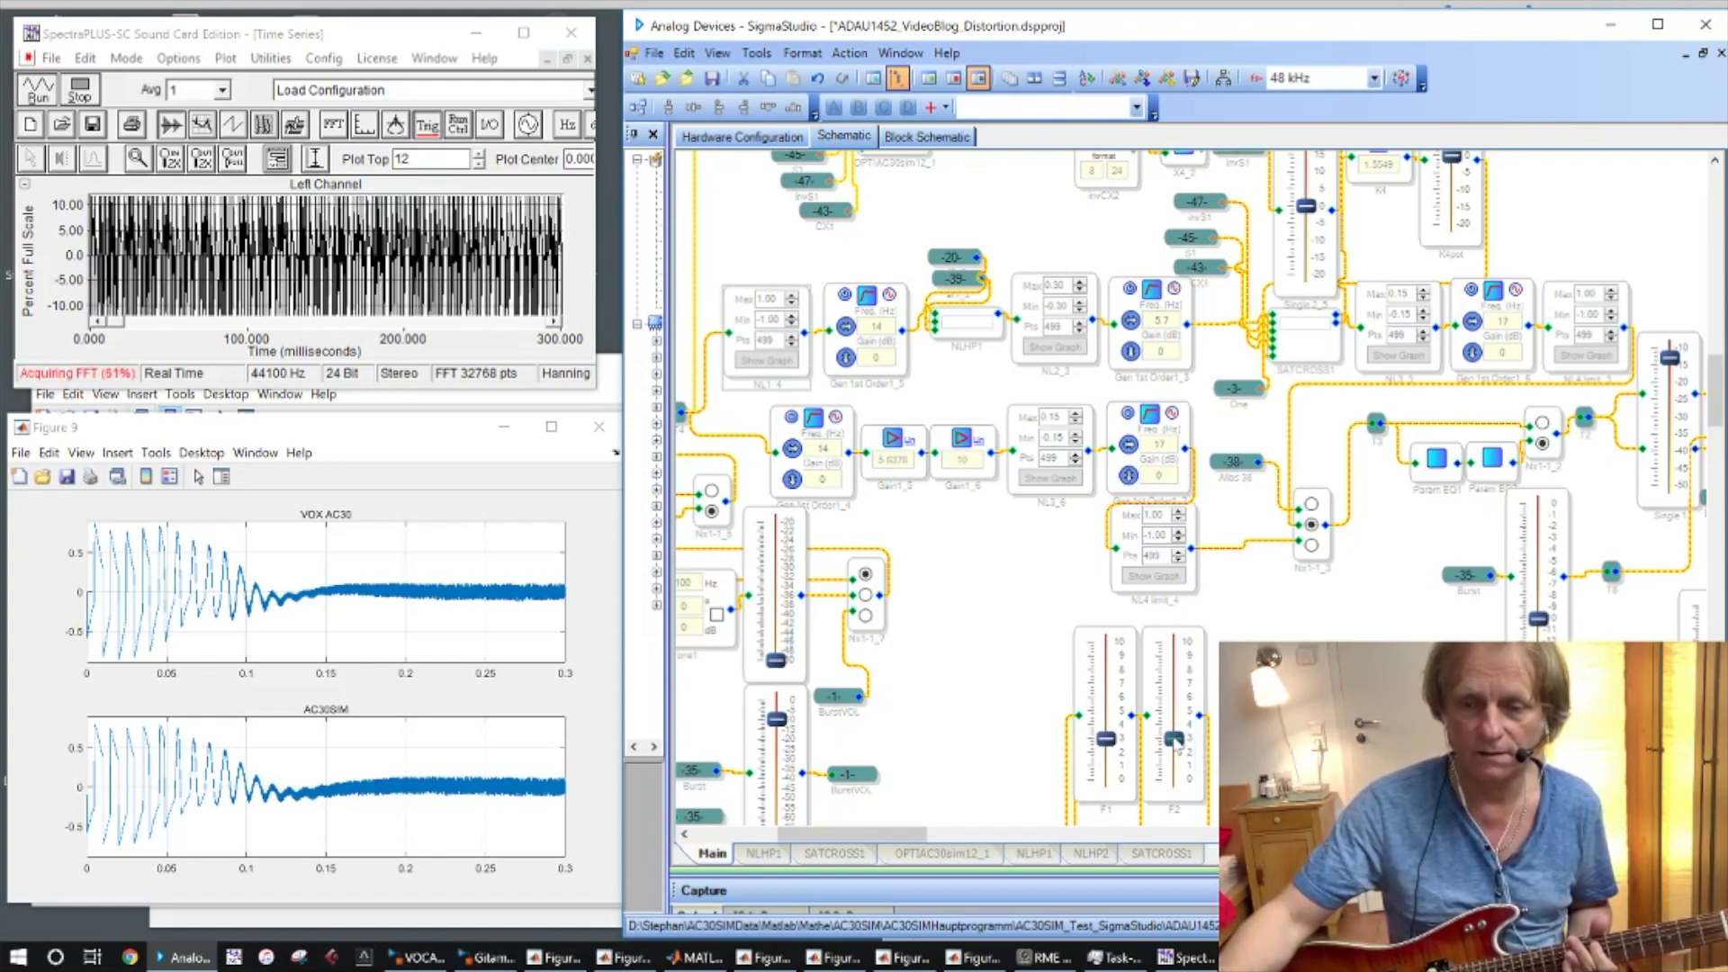
pyautogui.moveTo(1175, 738); pyautogui.dragTo(1178, 681)
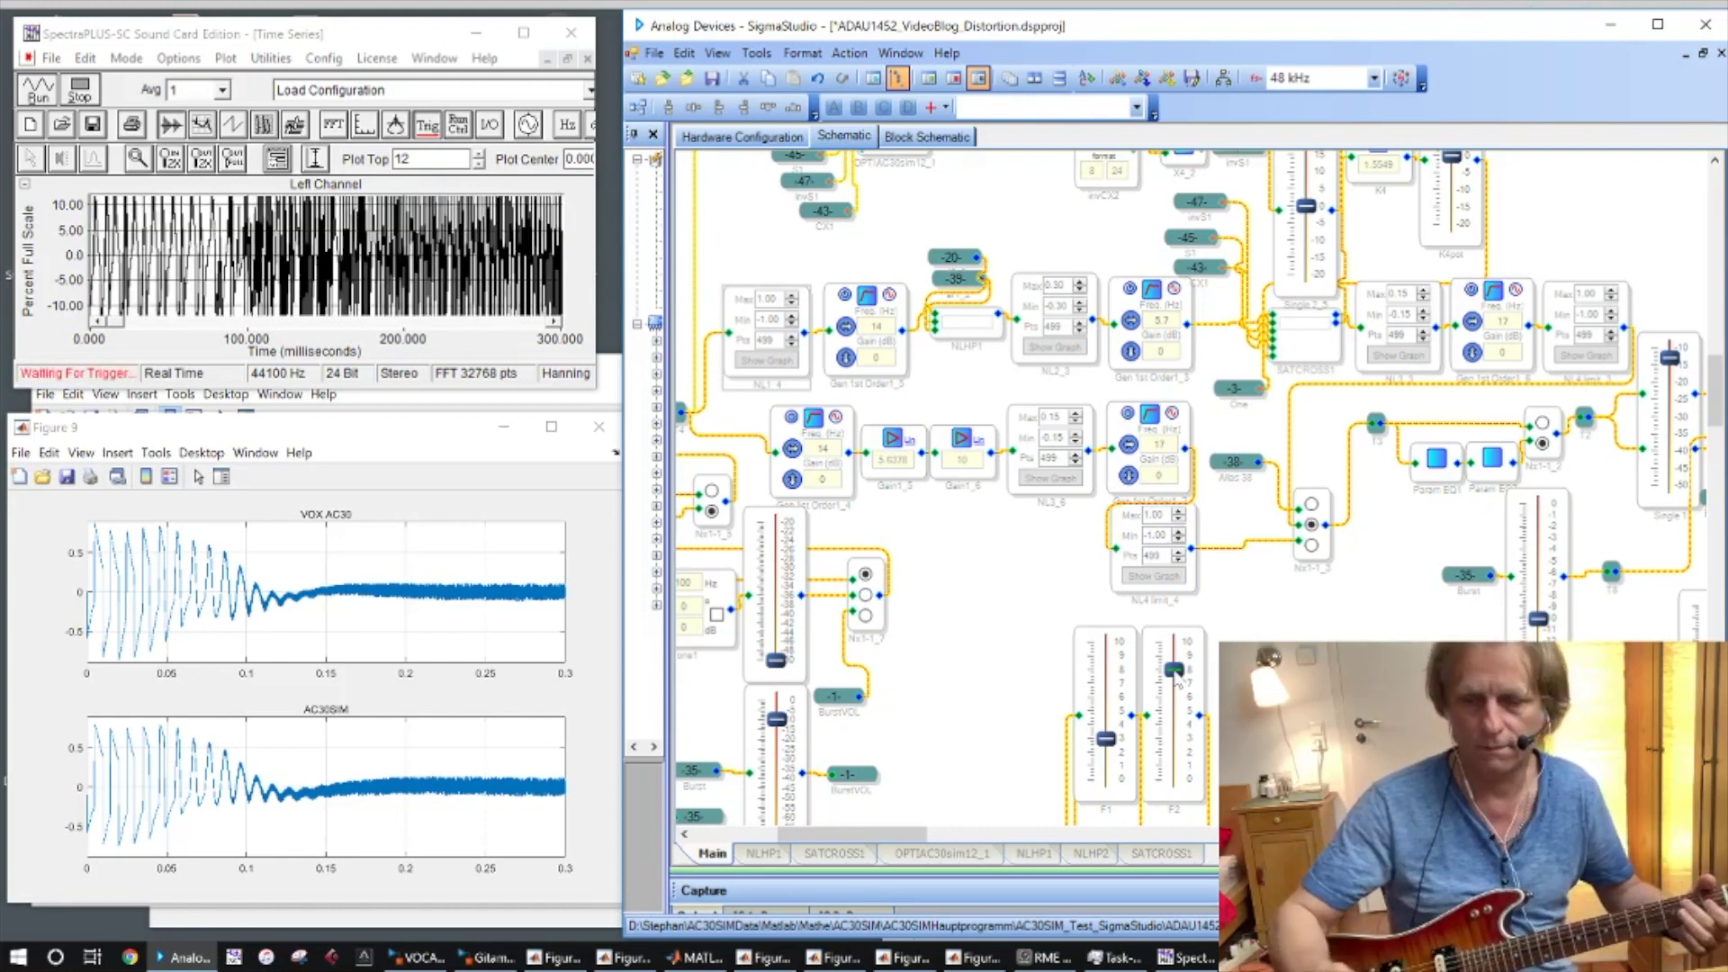
# - Drop F2 from about 9 to about 2, then raise it partway back up
pyautogui.moveTo(1176, 679); pyautogui.dragTo(1181, 749)
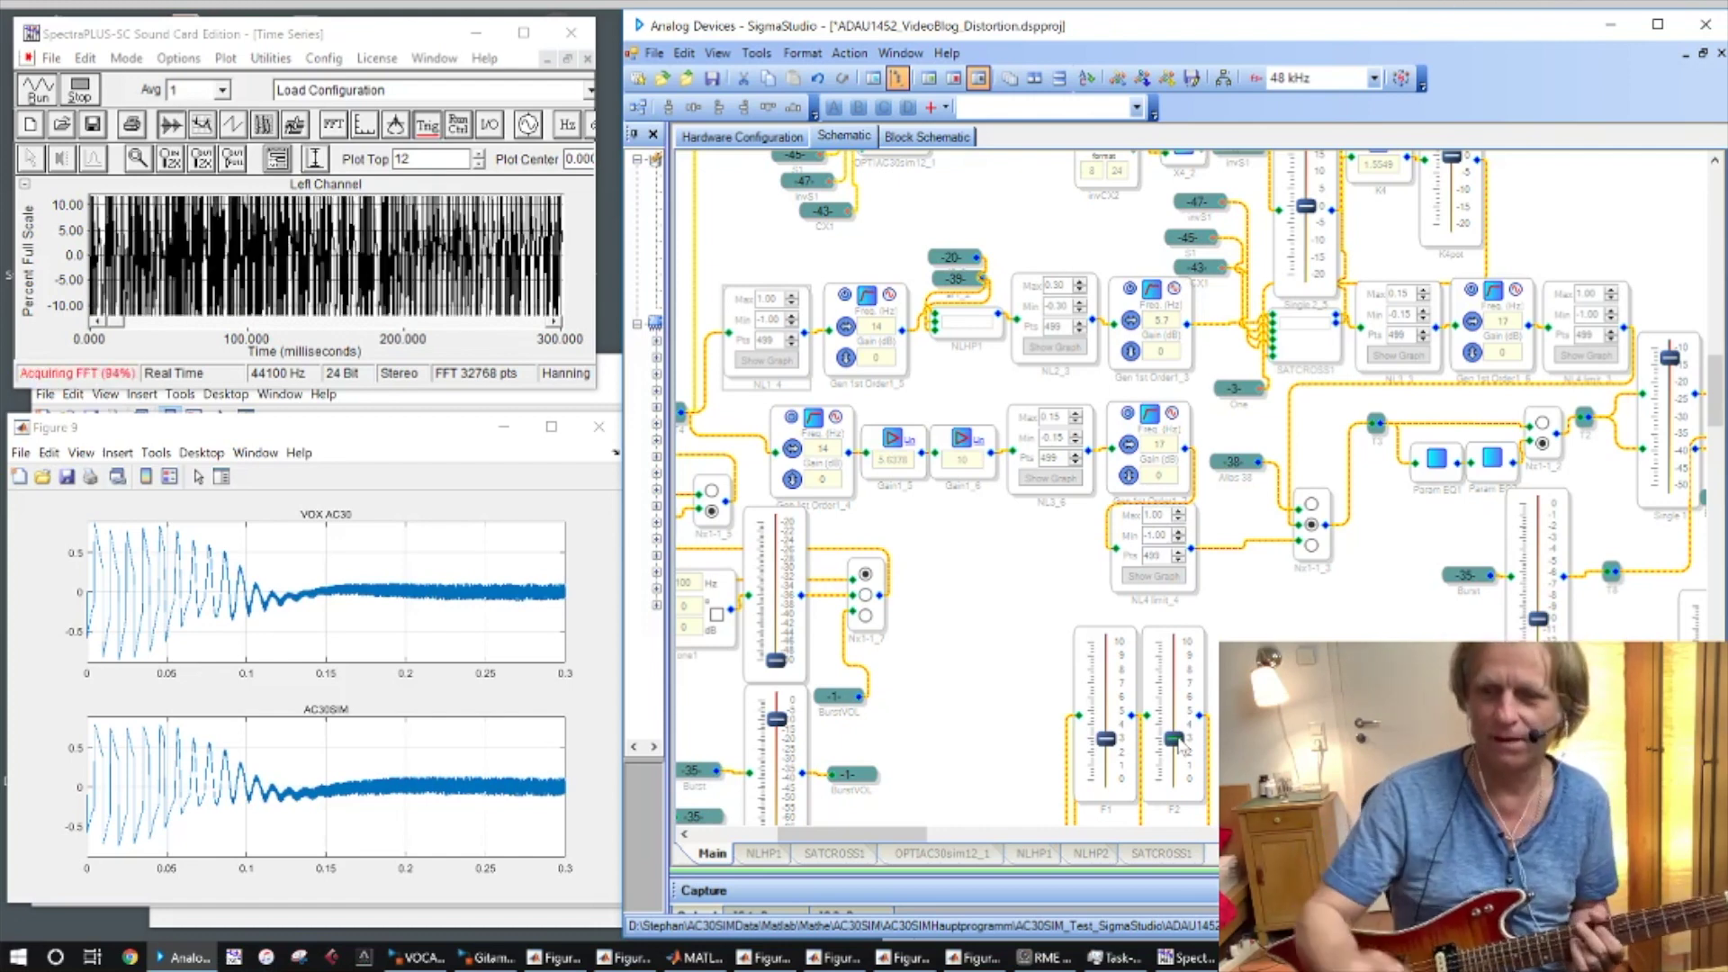
pyautogui.moveTo(1175, 742); pyautogui.dragTo(1176, 683)
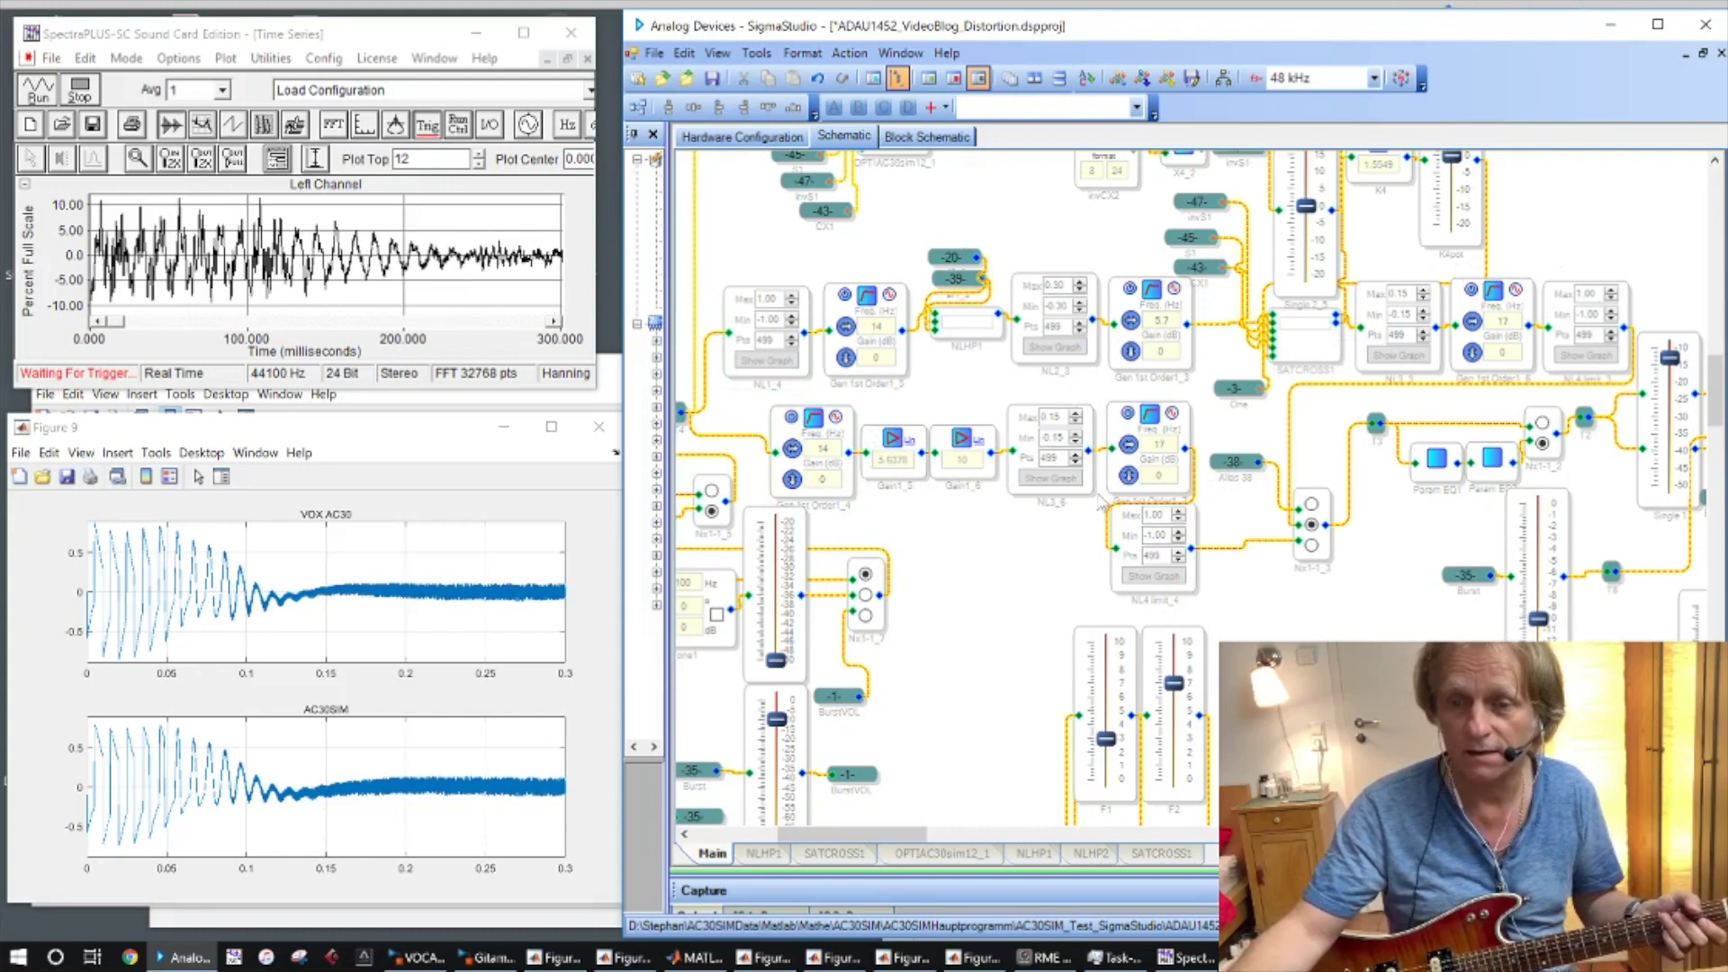
# - Deselect the NL3_6 block and route the Nx1-1_3 switch to its bottom input
pyautogui.click(1181, 596)
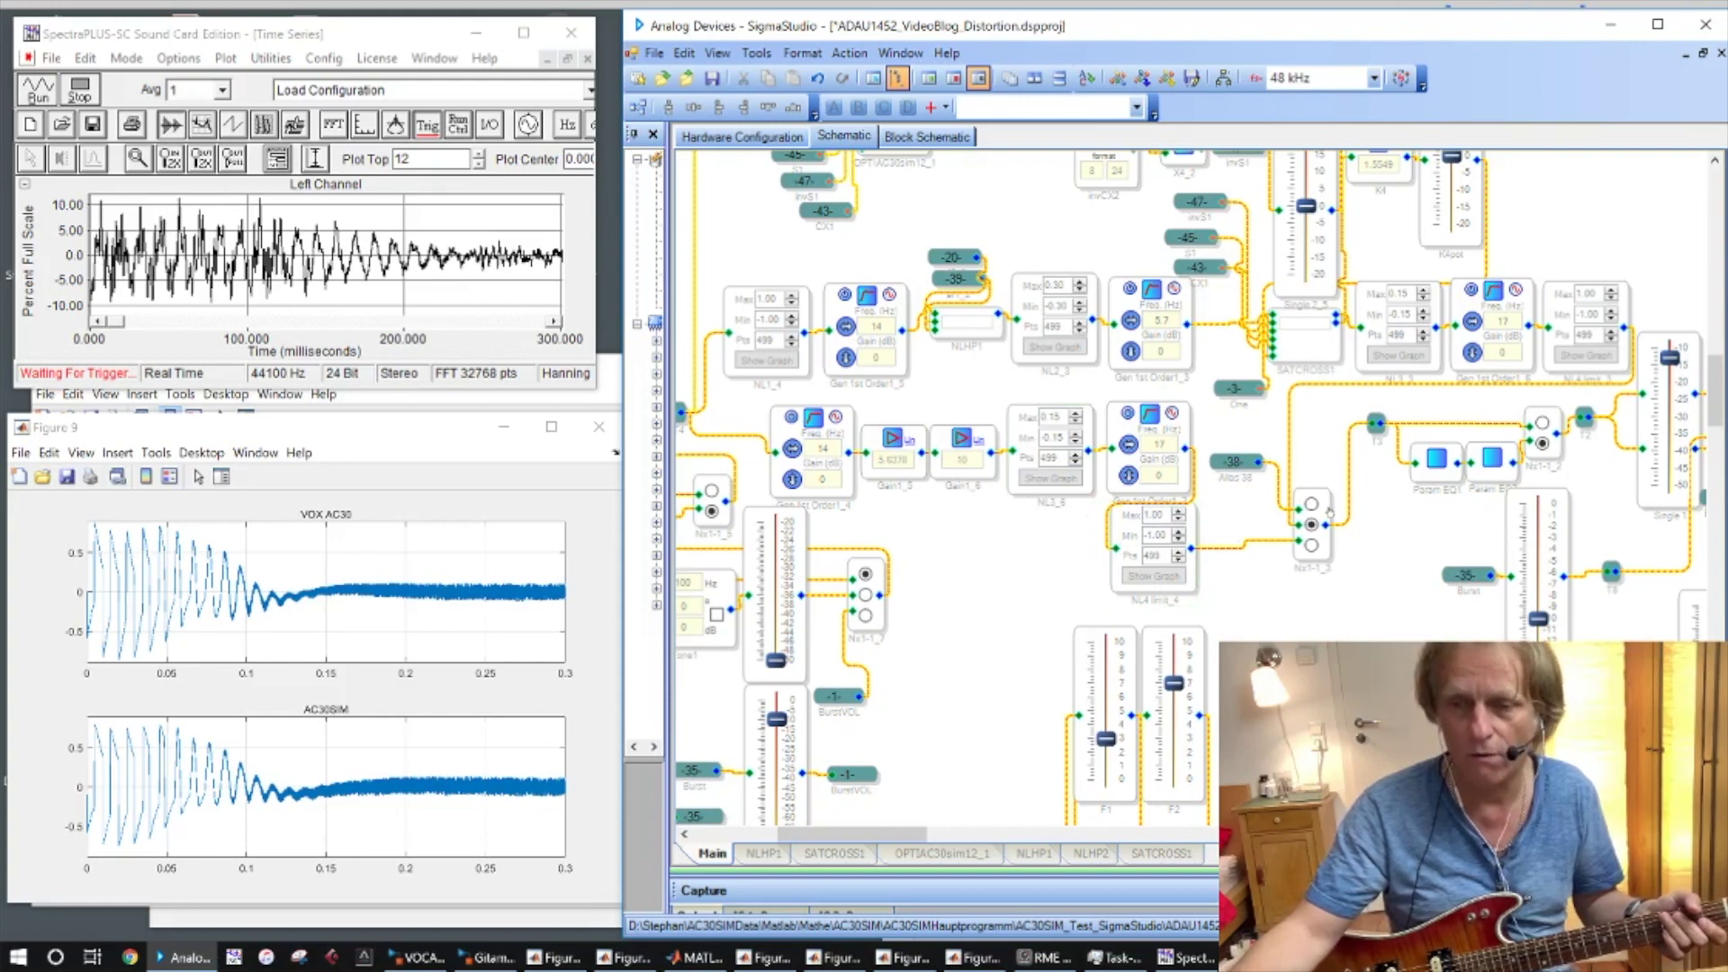
pyautogui.click(1311, 546)
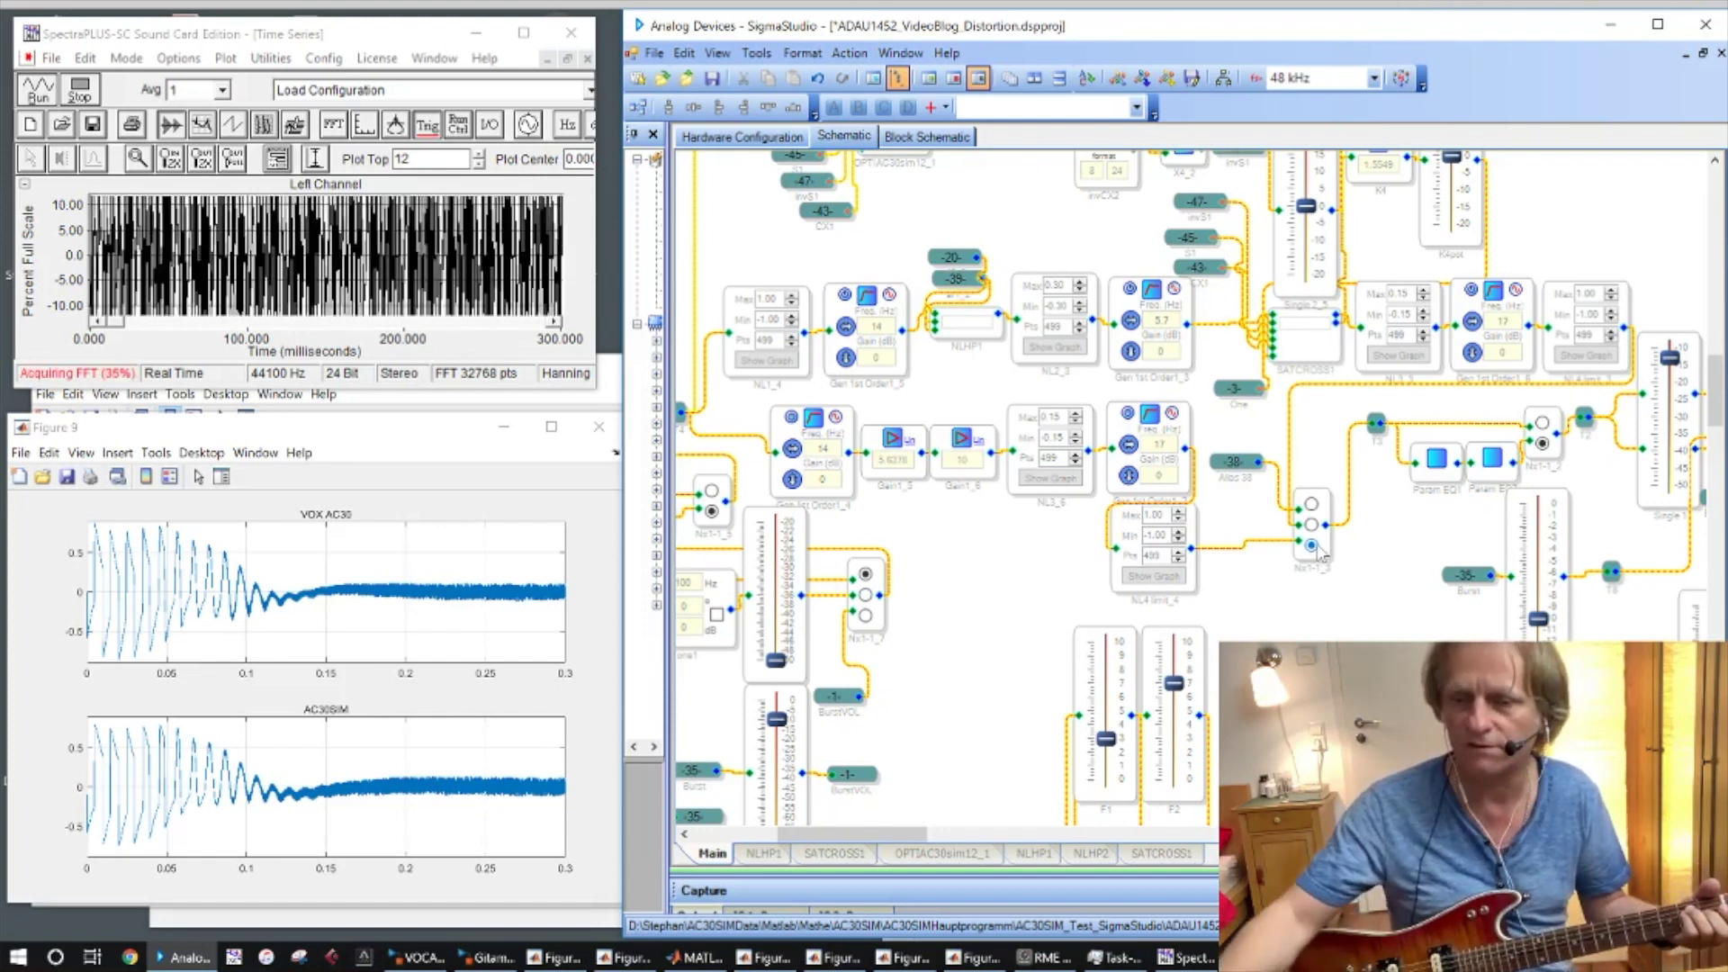
# - Put Nx1-1_3 back on its middle input and bring the F2 fader down to about 6
pyautogui.click(1311, 525)
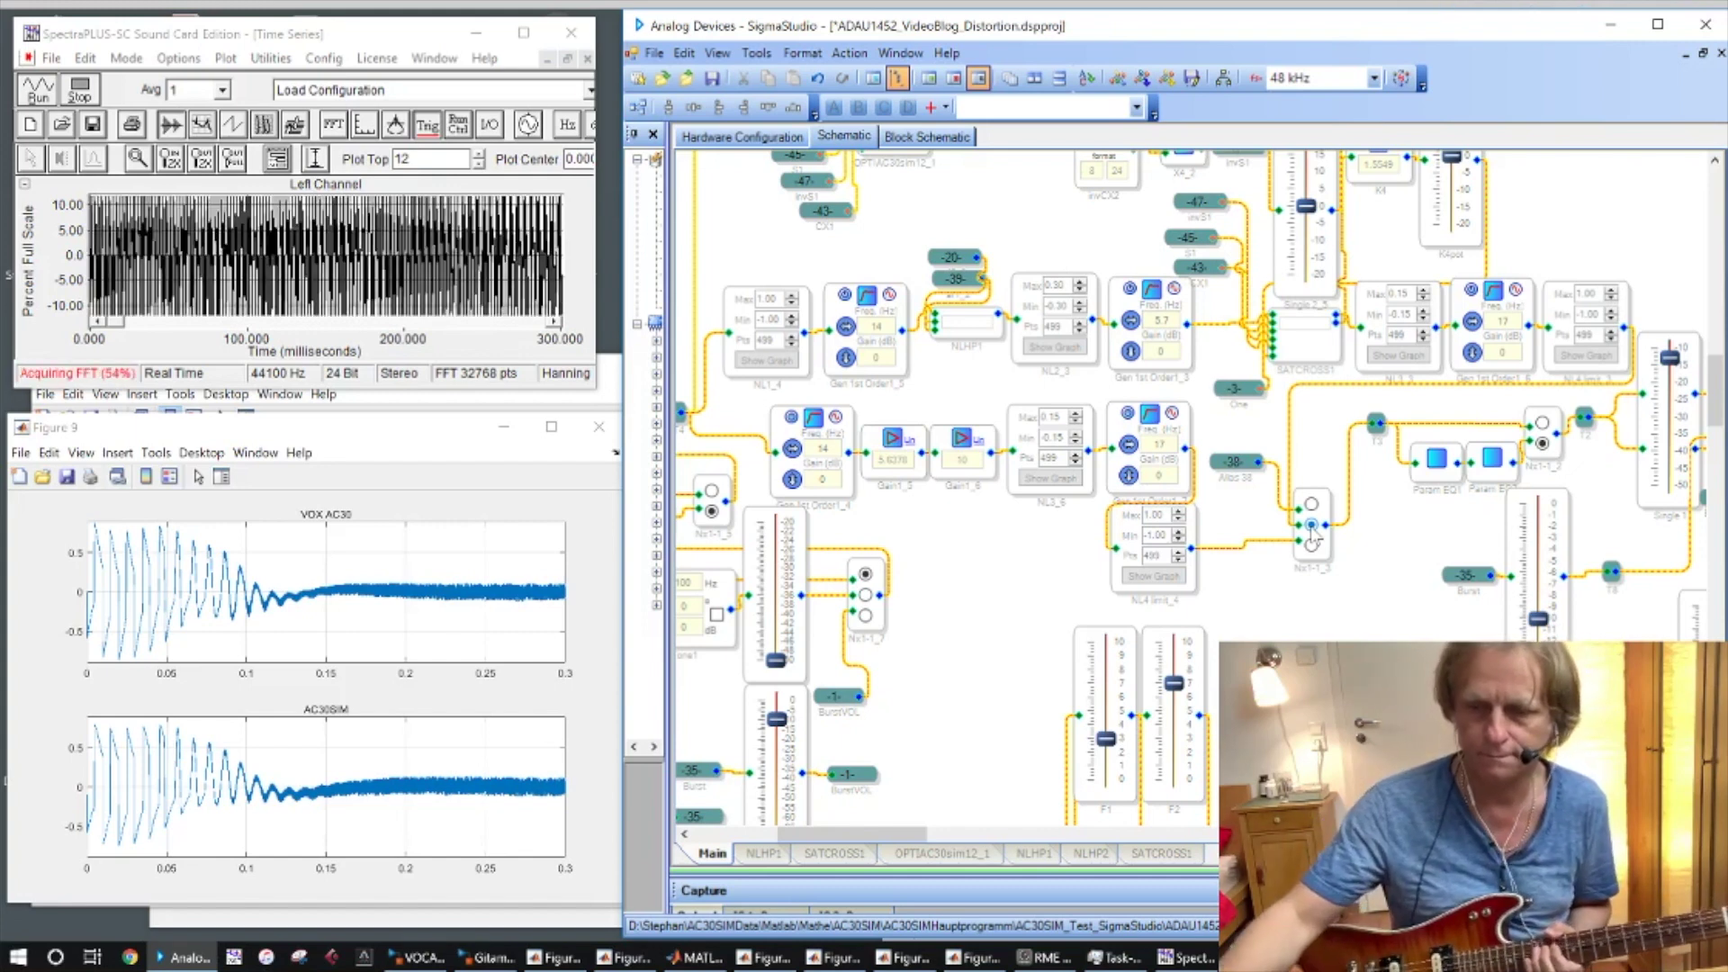
pyautogui.moveTo(1178, 690); pyautogui.dragTo(1177, 711)
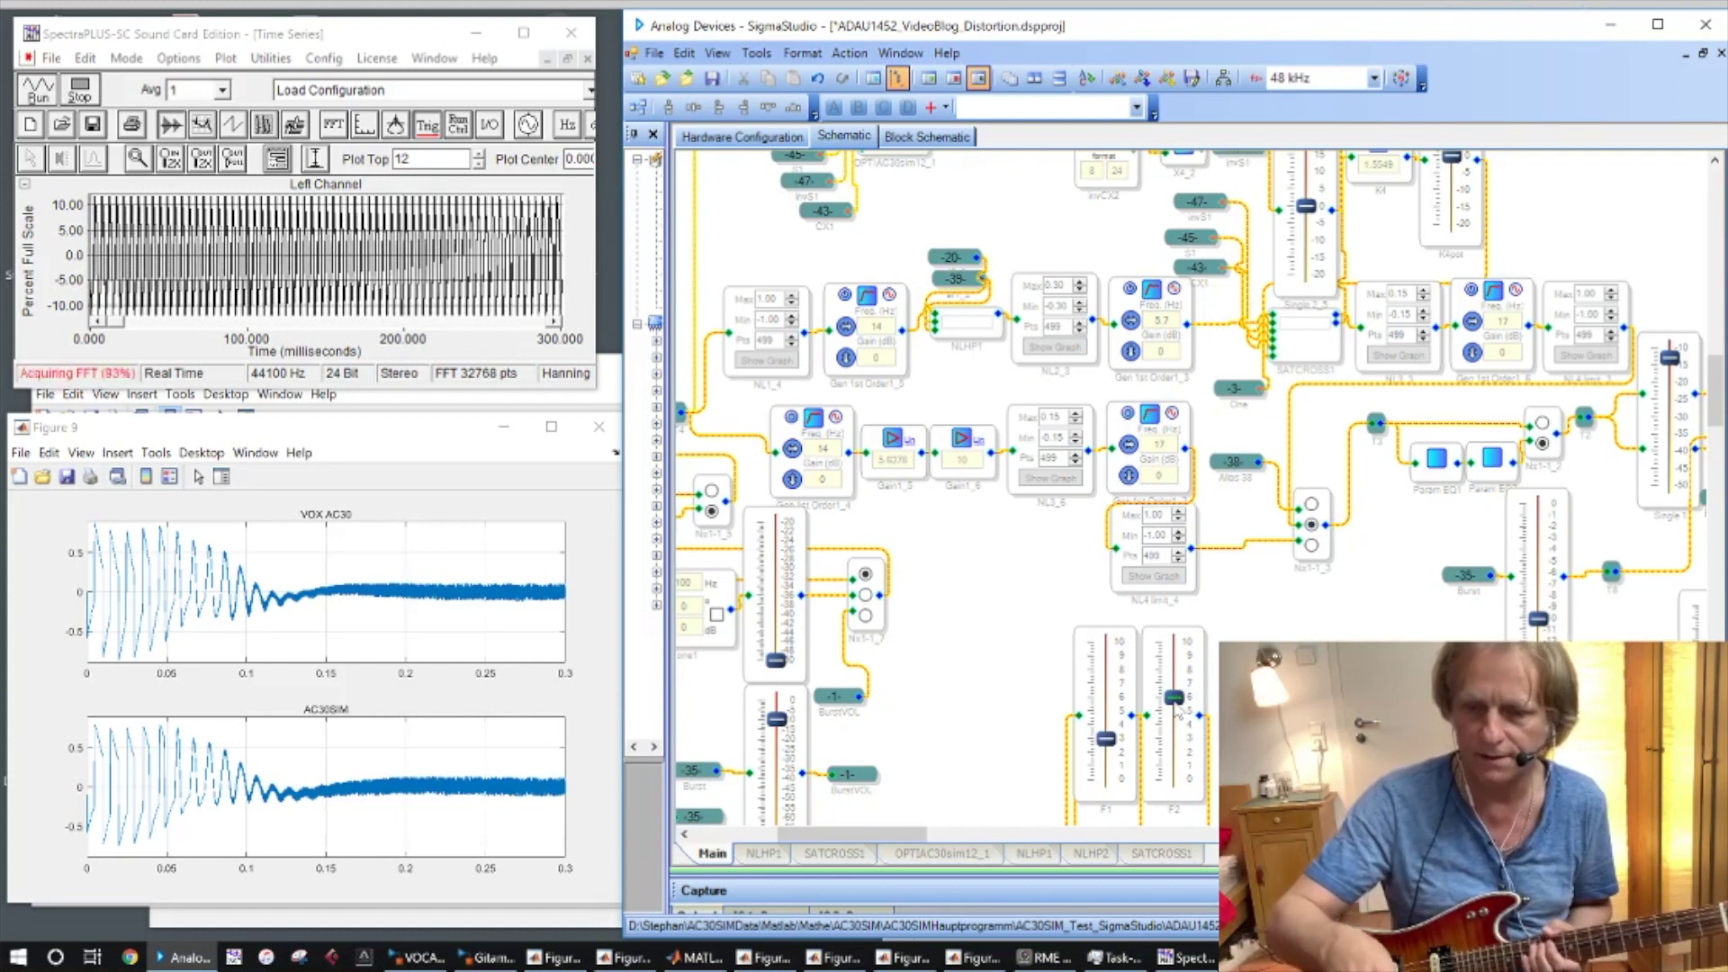